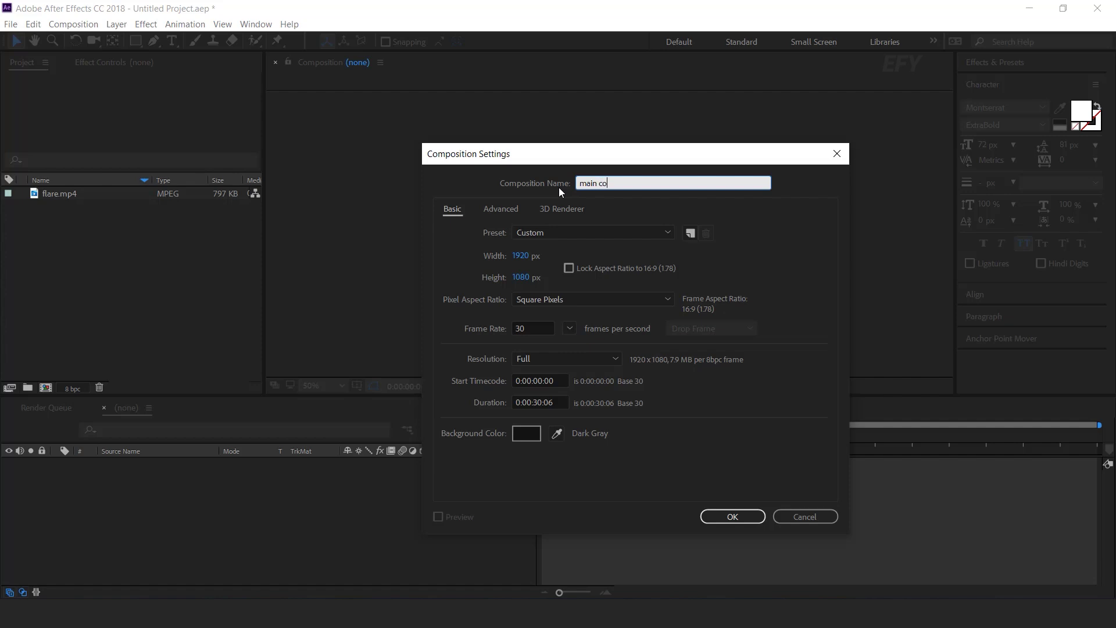
Step: Create the composition "main comp" and add a full-size black solid named BG to it
{"action": "key", "text": "Return"}
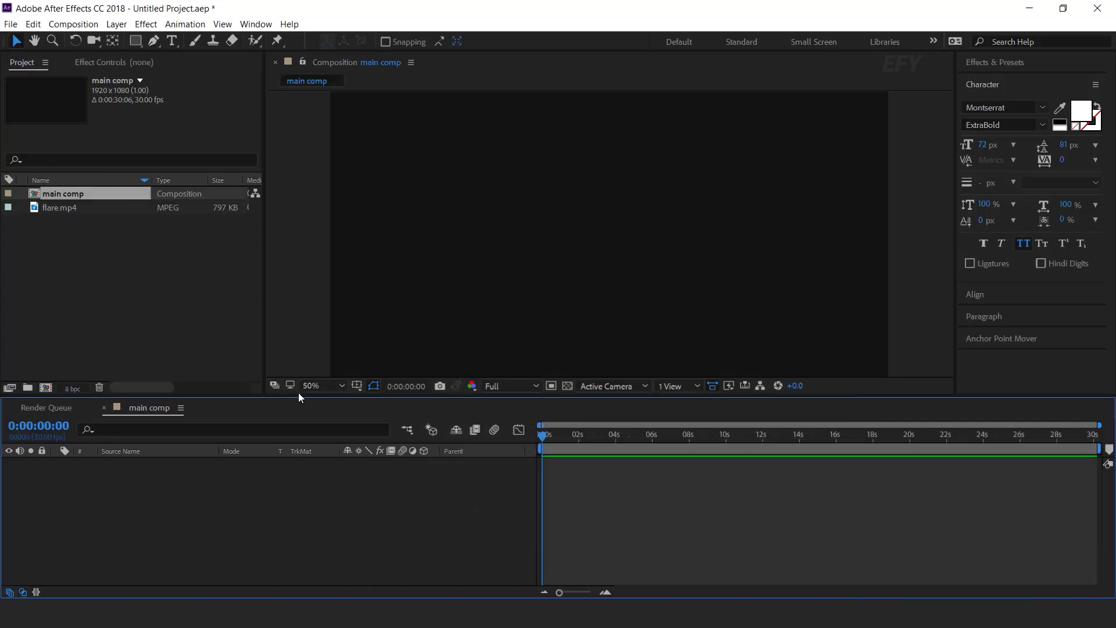
{"action": "key", "text": "ctrl+y"}
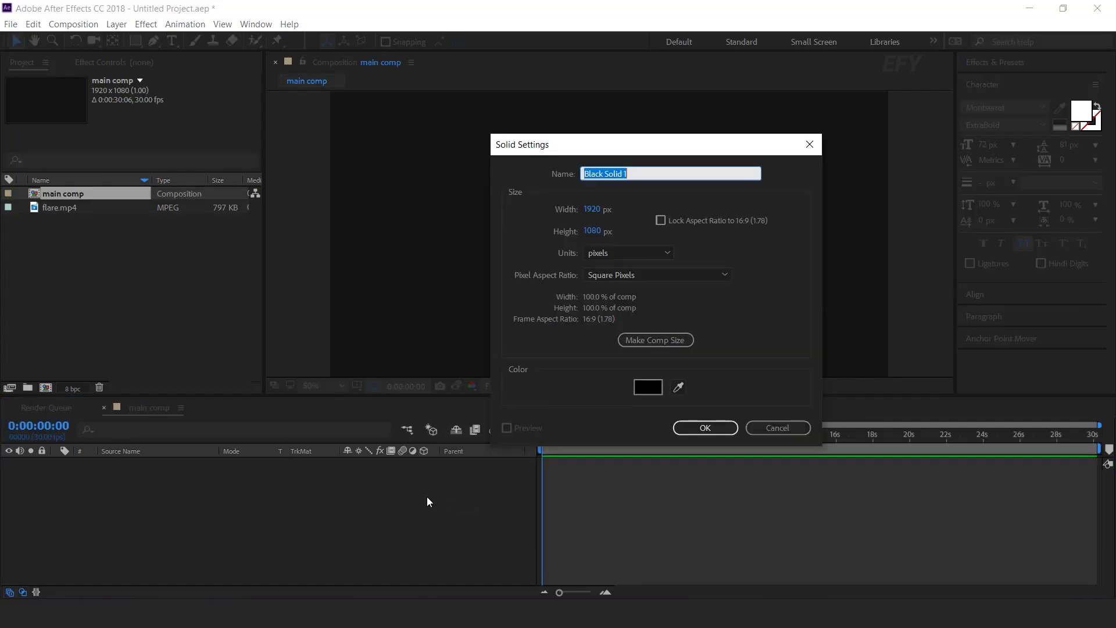
{"action": "type", "text": "BG"}
{"action": "left_click", "coordinate": [717, 427]}
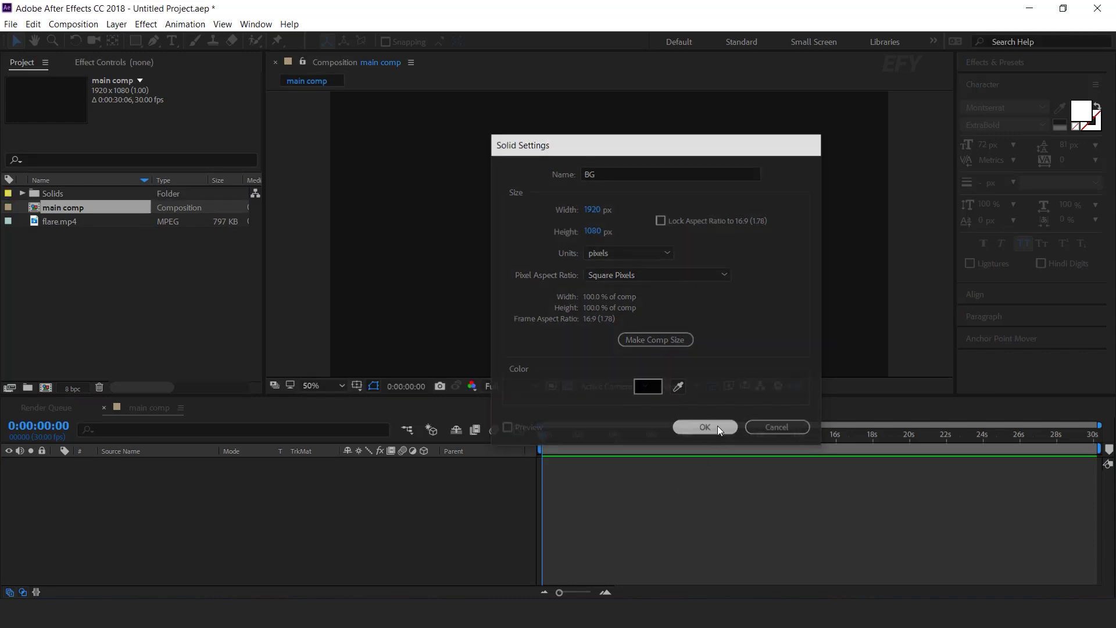
Step: Apply the Gradient Ramp effect to the BG solid and set its start color to a dark blue
{"action": "key", "text": "ctrl+space"}
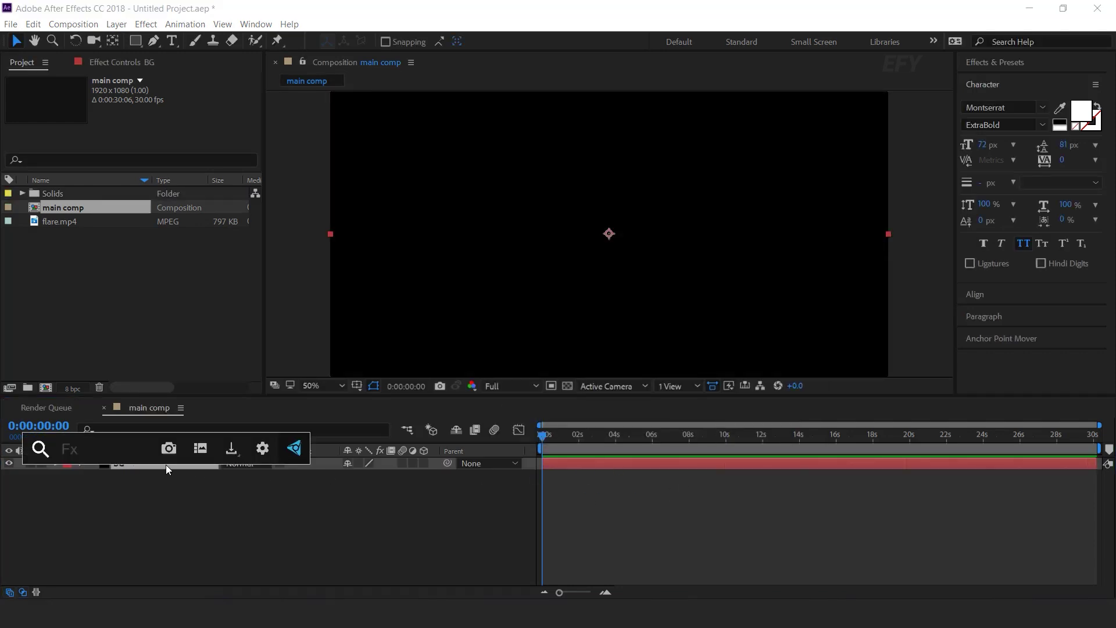
{"action": "type", "text": "gra"}
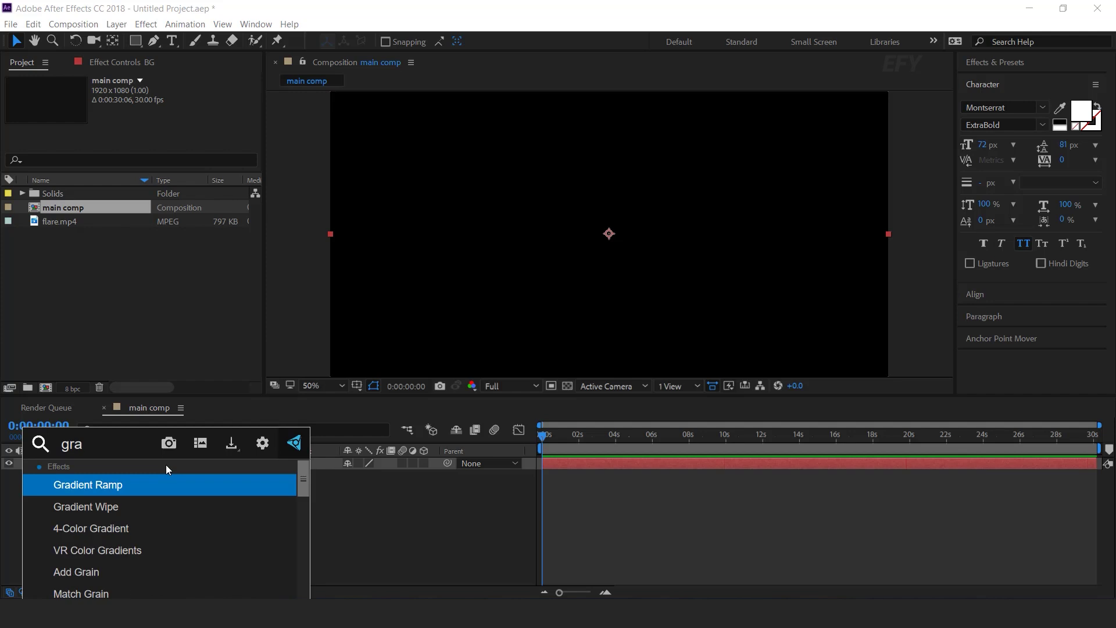
{"action": "key", "text": "Return"}
{"action": "left_click", "coordinate": [150, 117]}
{"action": "left_click_drag", "start_coordinate": [232, 140], "coordinate": [244, 208]}
{"action": "left_click", "coordinate": [349, 126]}
Step: Set the Gradient Ramp's end color to the very dark blue 01131F
{"action": "left_click", "coordinate": [149, 143]}
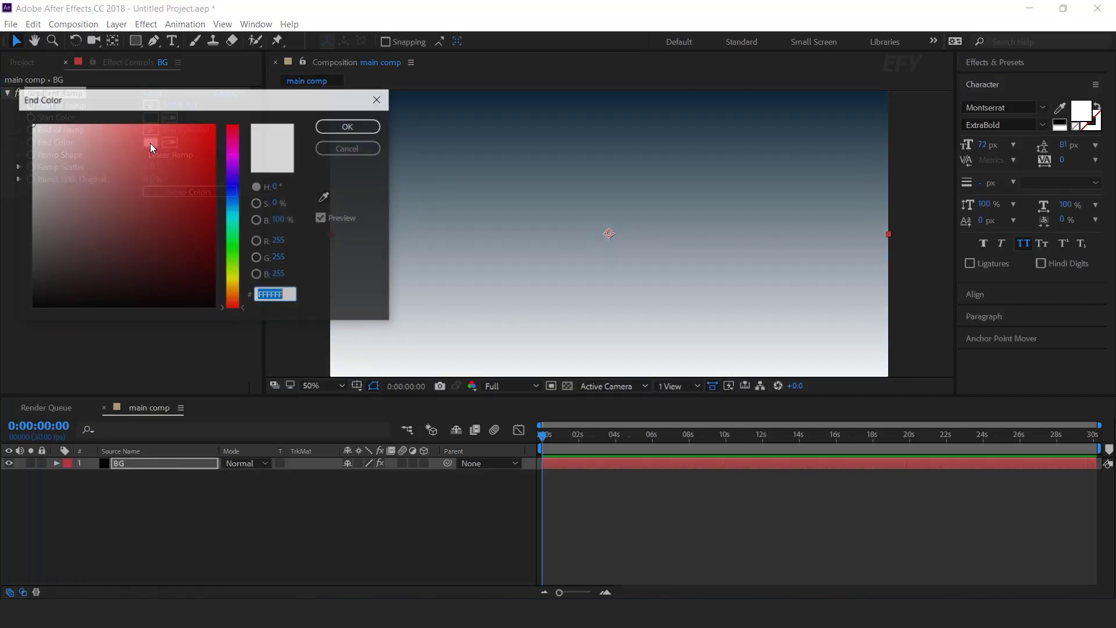
{"action": "left_click_drag", "start_coordinate": [211, 260], "coordinate": [209, 286]}
{"action": "left_click_drag", "start_coordinate": [245, 214], "coordinate": [245, 208]}
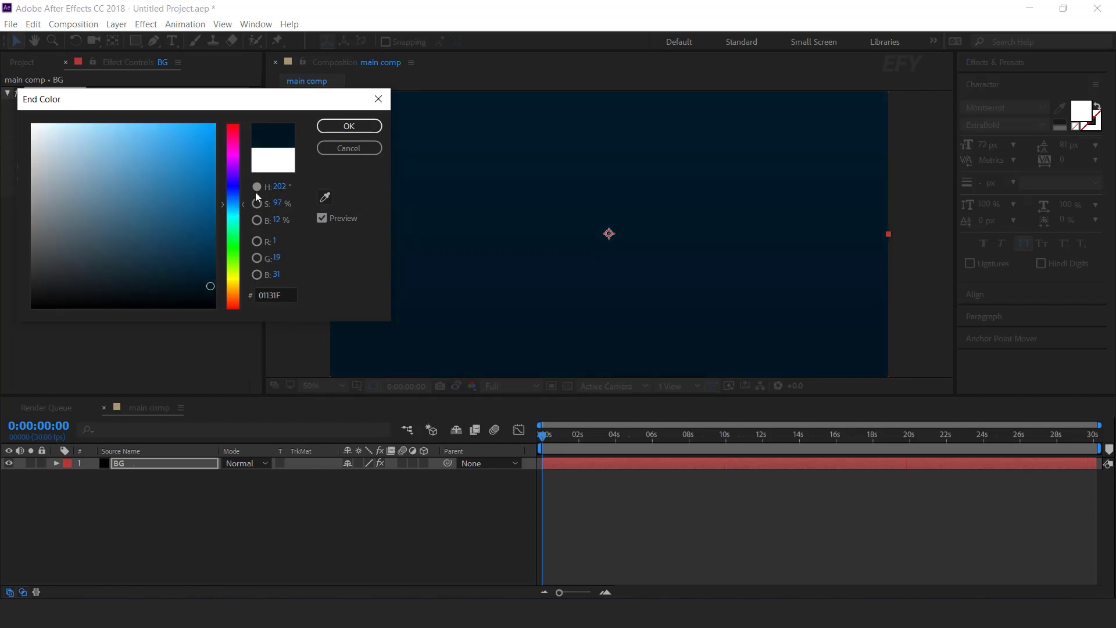
{"action": "key", "text": "Return"}
Step: Make the ramp radial, starting near the frame's center at about 968, 524 and ending beyond its right edge at about 2076, 536
{"action": "left_click", "coordinate": [174, 154]}
{"action": "left_click", "coordinate": [189, 182]}
{"action": "scroll", "coordinate": [626, 229], "scroll_direction": "down", "scroll_amount": 2}
{"action": "left_click_drag", "start_coordinate": [610, 155], "coordinate": [610, 232]}
{"action": "left_click_drag", "start_coordinate": [609, 312], "coordinate": [773, 233]}
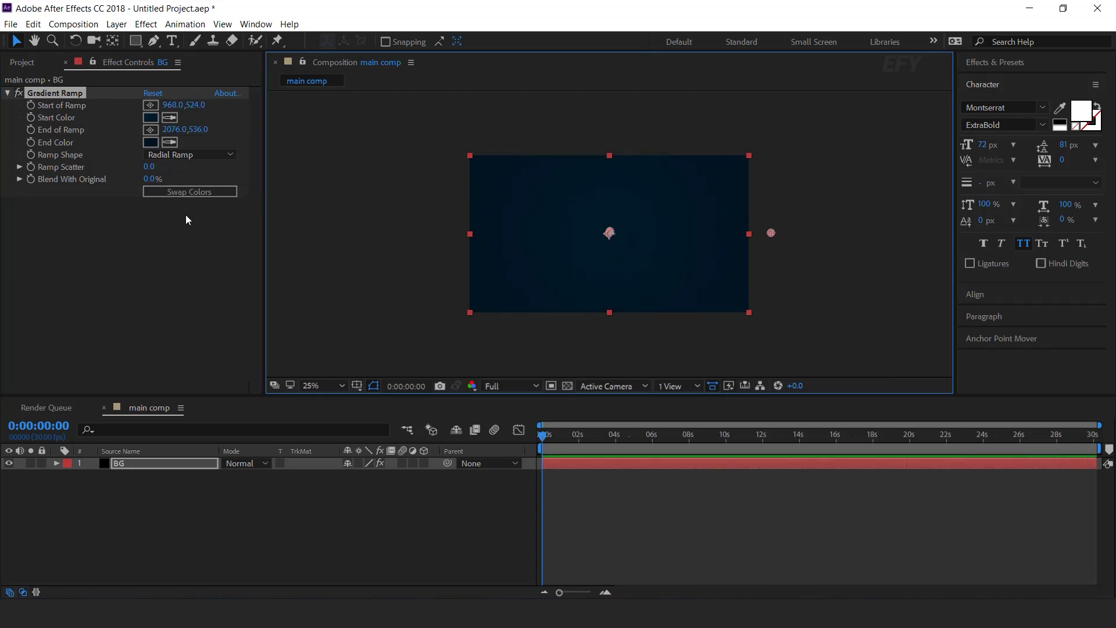
{"action": "key", "text": "period"}
{"action": "left_click", "coordinate": [268, 523]}
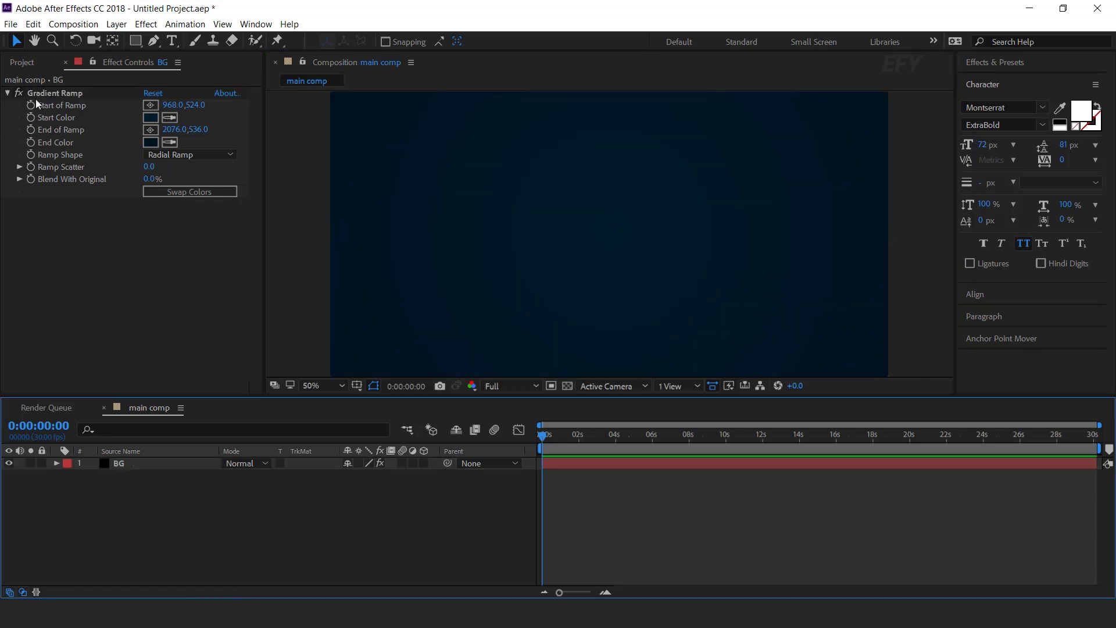
Step: Create a new 1920 x 1080 composition named "grid" at 30 fps
{"action": "left_click", "coordinate": [30, 63]}
{"action": "left_click", "coordinate": [85, 256]}
{"action": "left_click", "coordinate": [45, 387]}
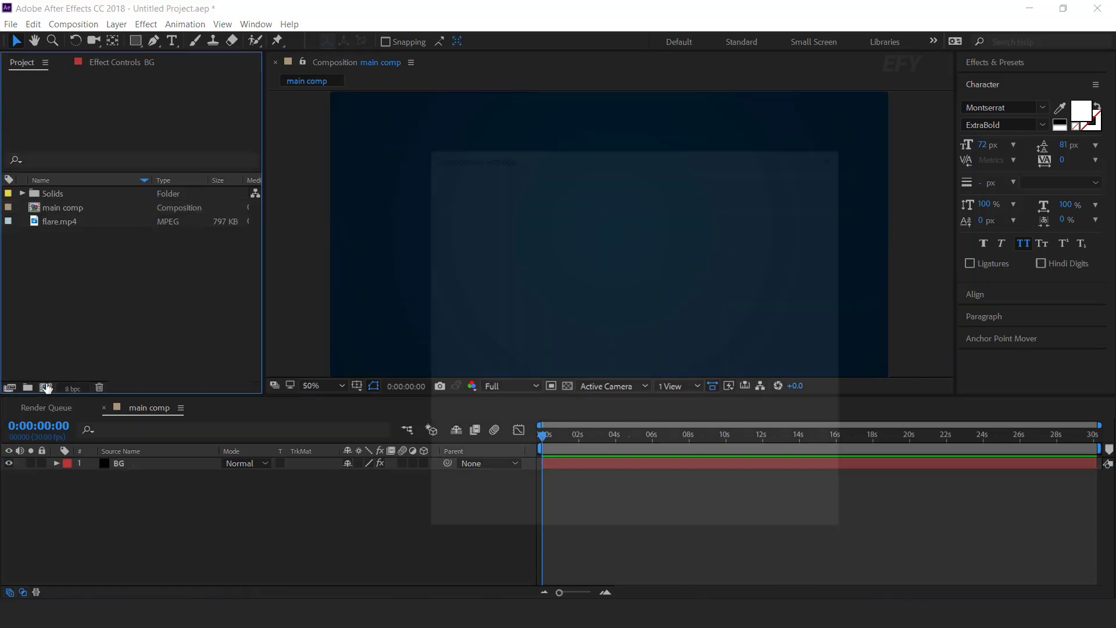
{"action": "type", "text": "g"}
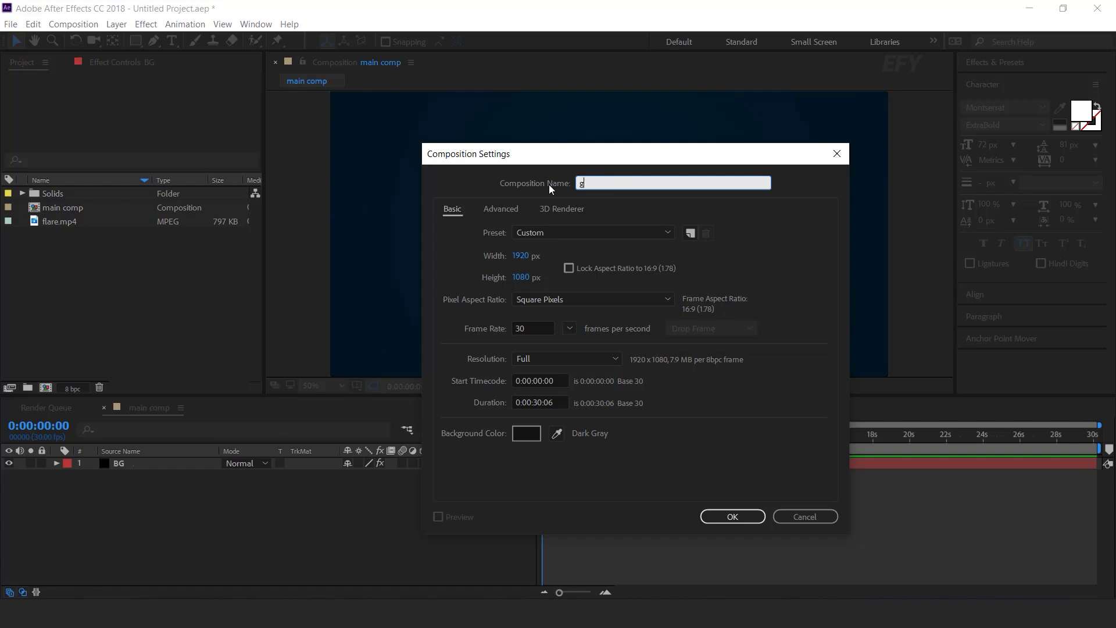
{"action": "type", "text": "rid"}
{"action": "key", "text": "Return"}
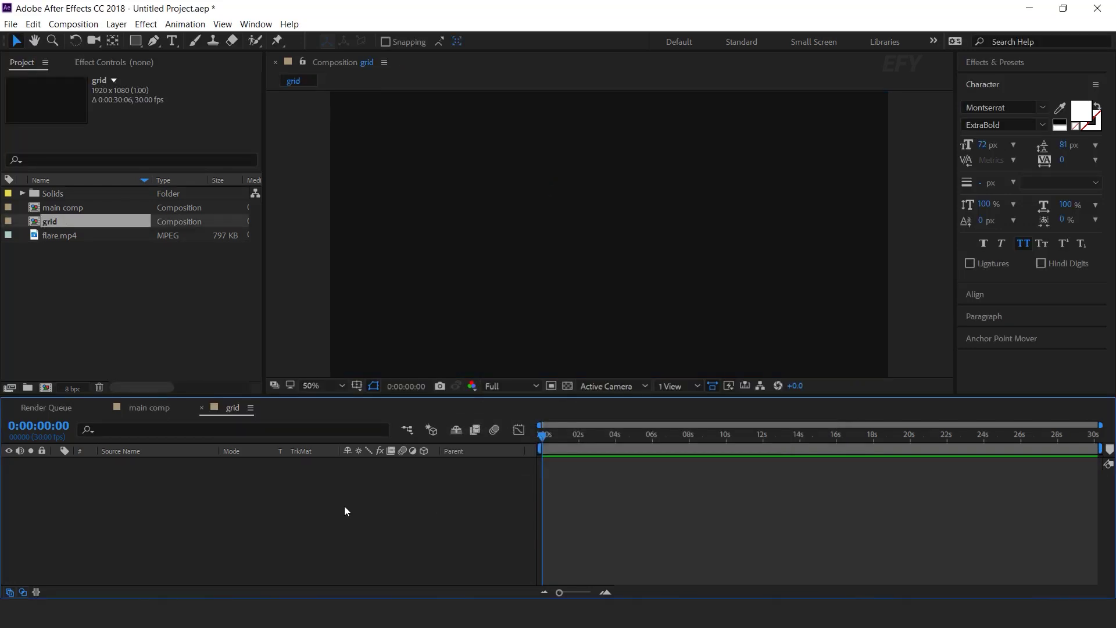
Step: Add a full-size black solid to the grid composition and apply the Grid effect to it
{"action": "key", "text": "ctrl+y"}
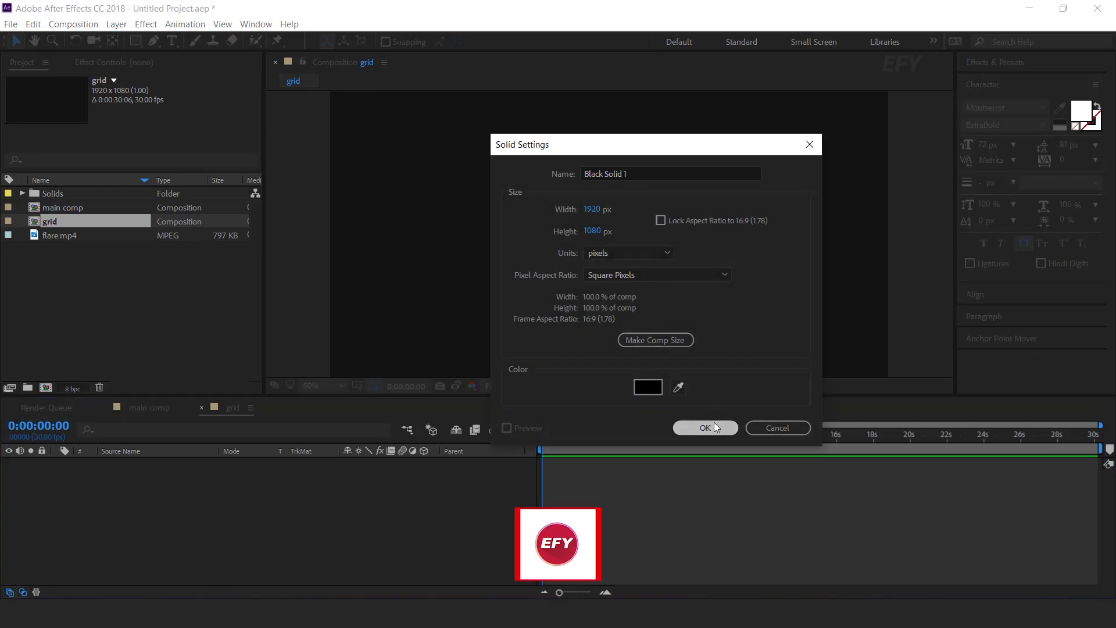
{"action": "left_click", "coordinate": [714, 427]}
{"action": "key", "text": "ctrl+space"}
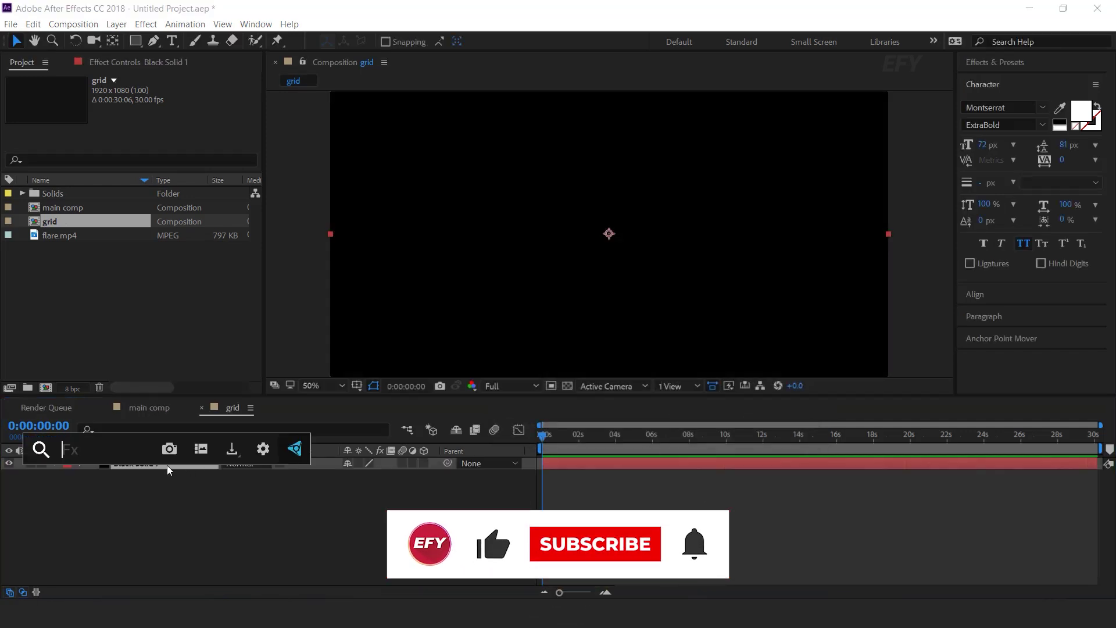
{"action": "type", "text": "gri"}
{"action": "key", "text": "Return"}
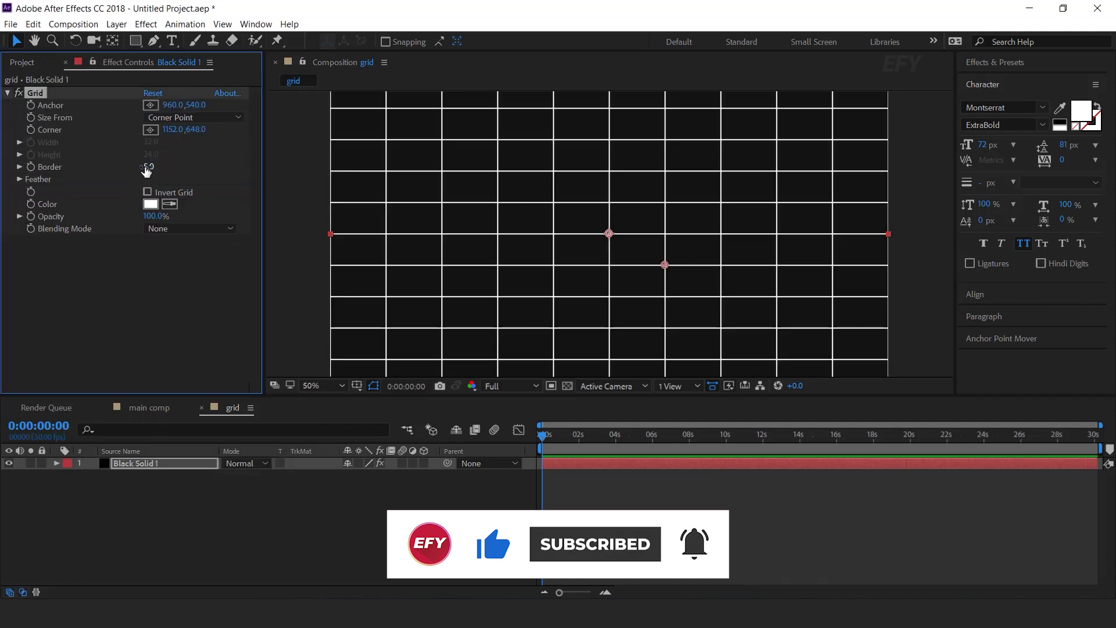
Step: Set the Grid effect's border to 3
{"action": "left_click", "coordinate": [147, 167]}
{"action": "type", "text": "3"}
{"action": "key", "text": "Return"}
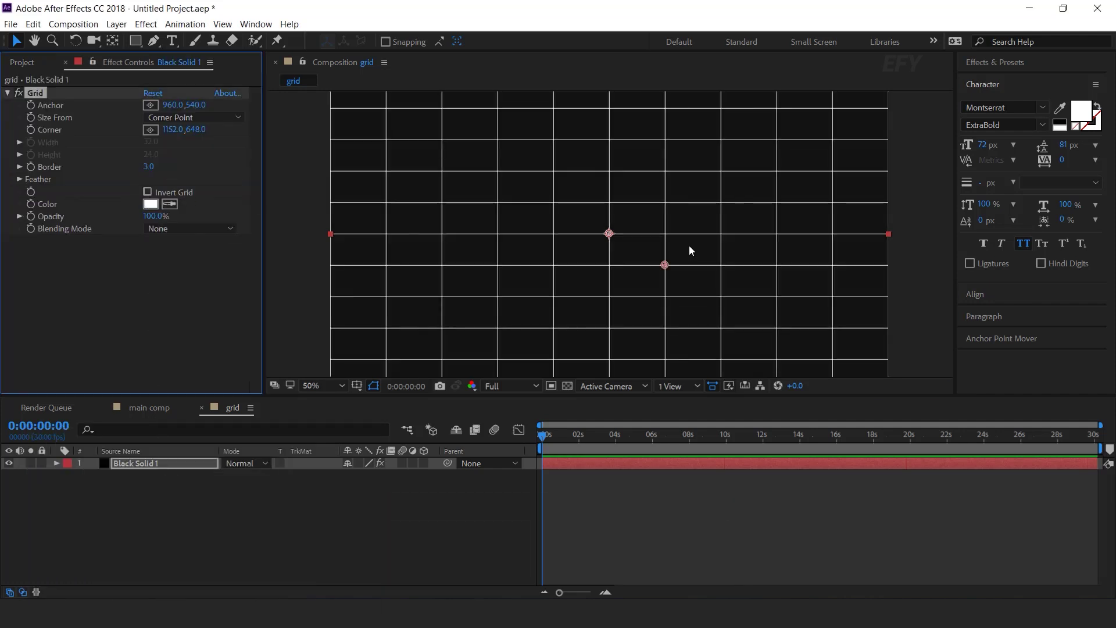
Step: Set the Grid effect's corner point to 1050, 650
{"action": "key", "text": "comma"}
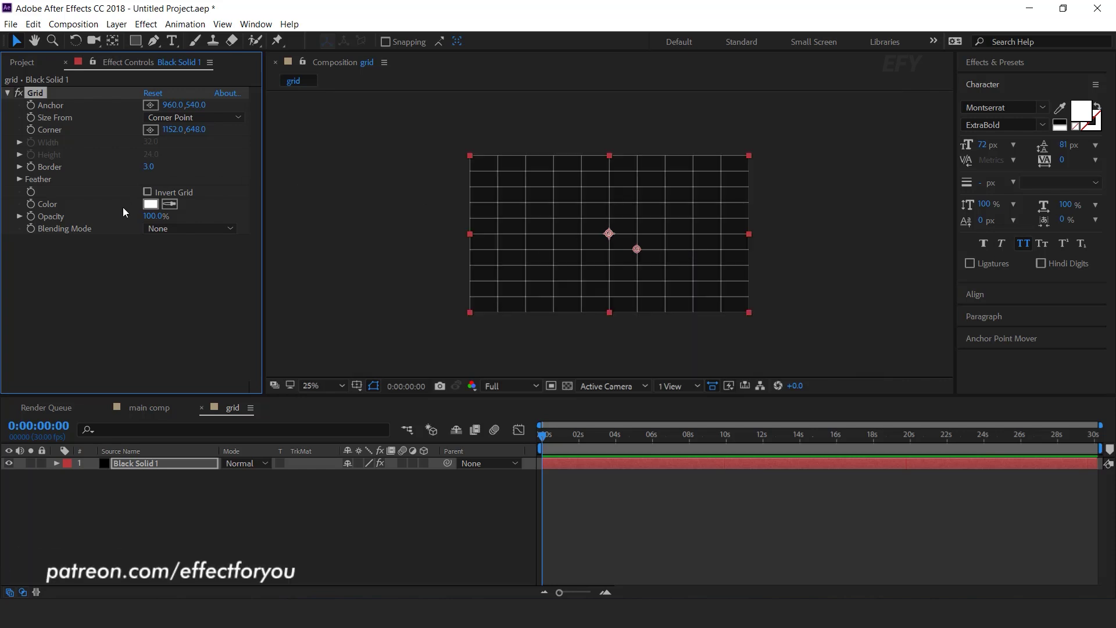
{"action": "left_click", "coordinate": [174, 129]}
{"action": "type", "text": "1050"}
{"action": "key", "text": "Return"}
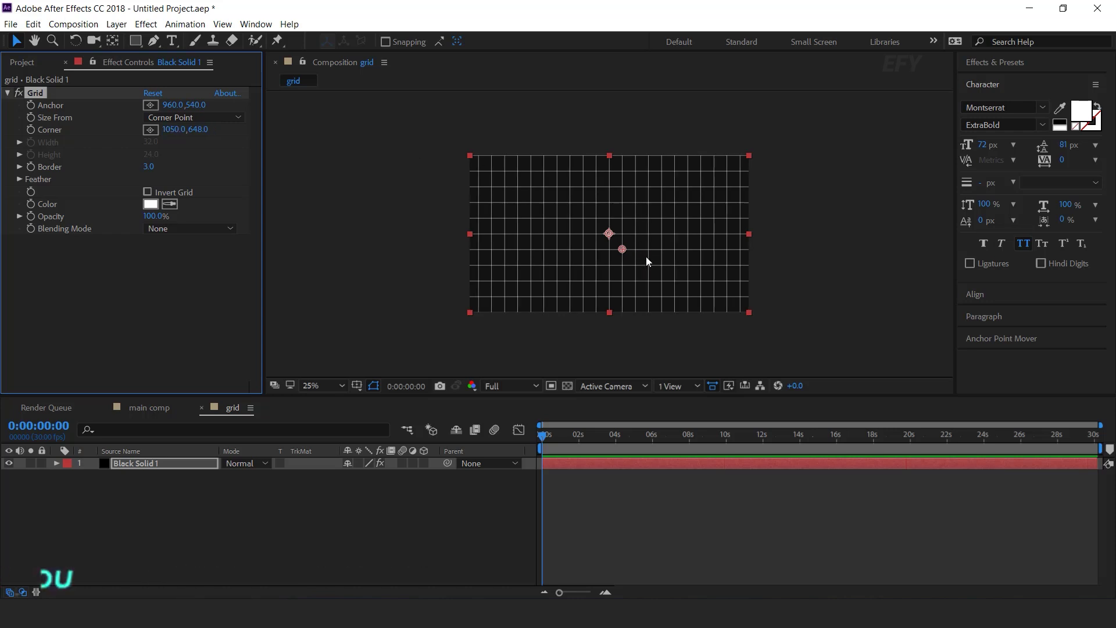
{"action": "left_click", "coordinate": [201, 131]}
{"action": "type", "text": "4"}
{"action": "type", "text": "650"}
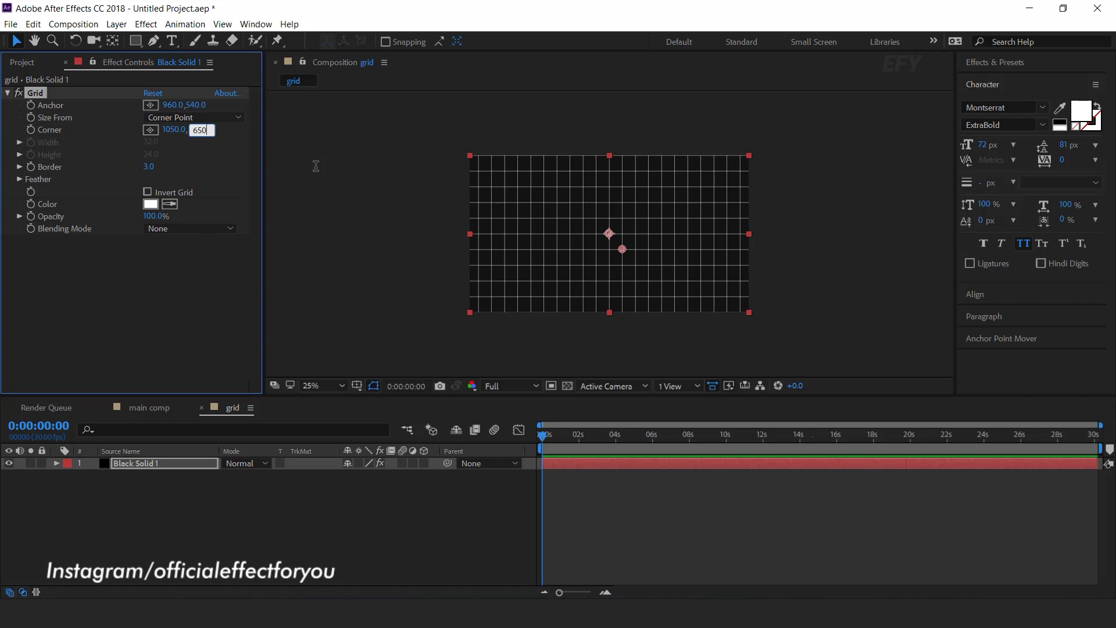
{"action": "key", "text": "Return"}
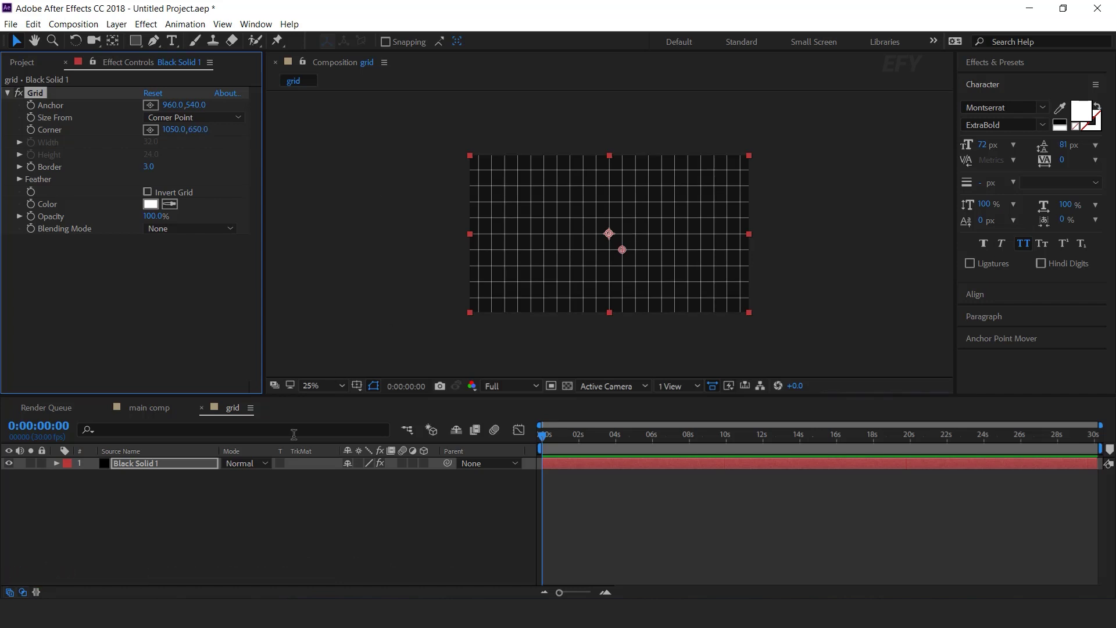
{"action": "left_click", "coordinate": [378, 504]}
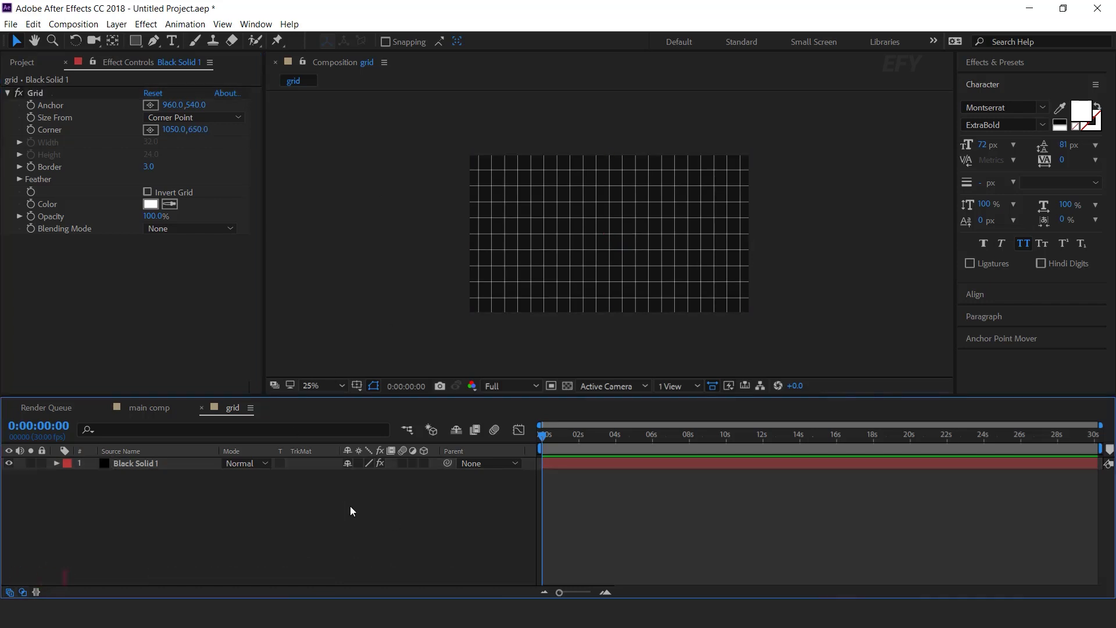
Step: Close the grid composition, place it as a layer above BG in main comp, and hide that layer
{"action": "left_click", "coordinate": [202, 408]}
{"action": "left_click", "coordinate": [23, 61]}
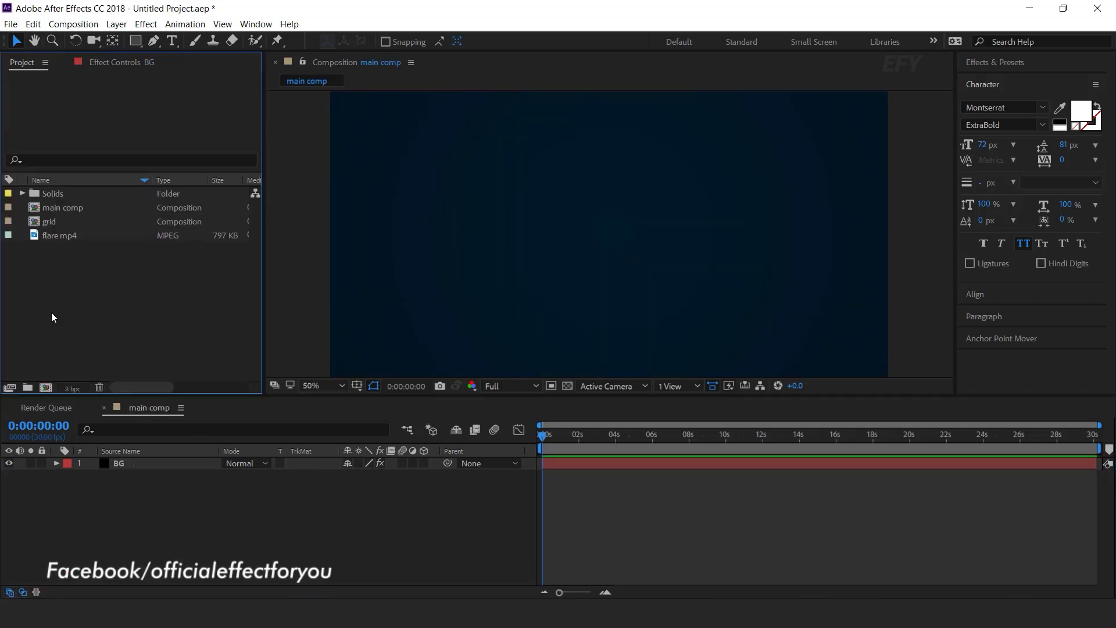
{"action": "left_click_drag", "start_coordinate": [36, 222], "coordinate": [137, 462]}
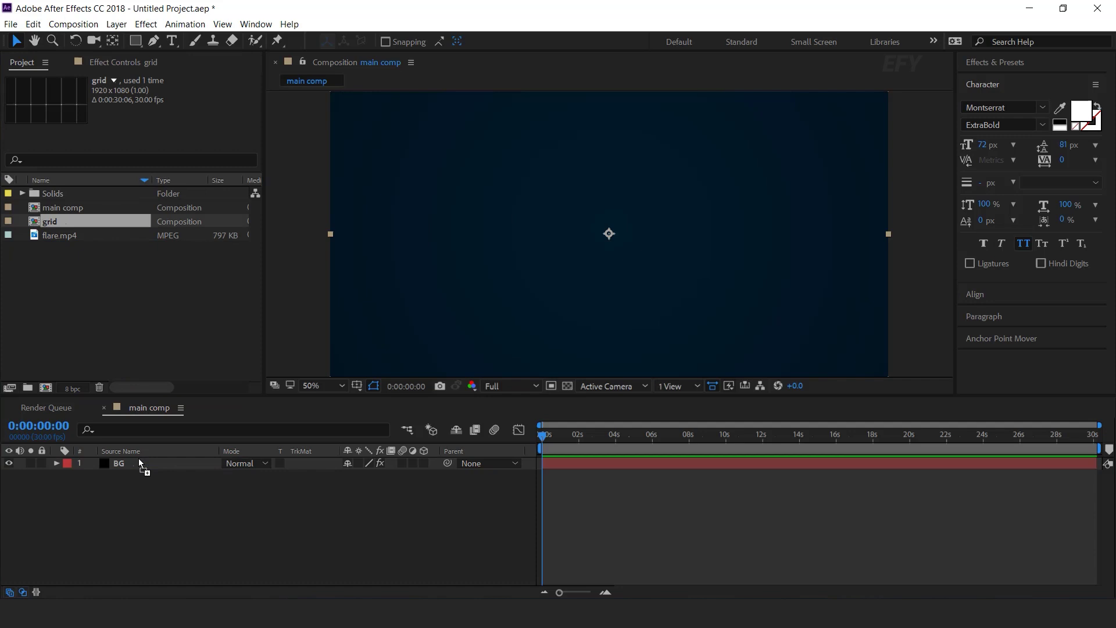
{"action": "left_click", "coordinate": [9, 464]}
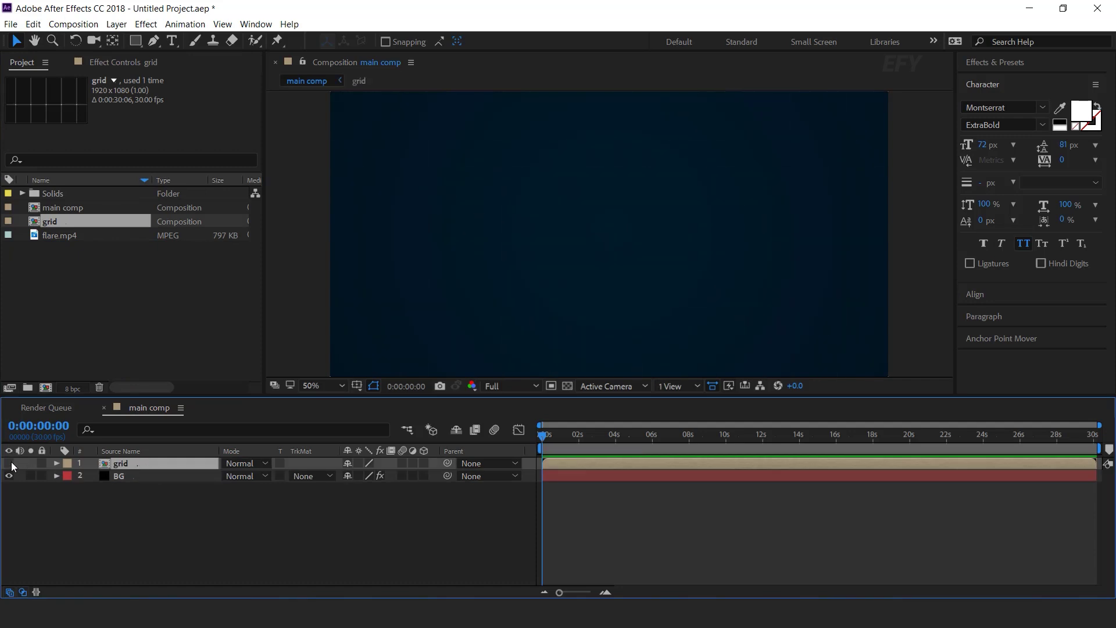
Step: Add a black solid named "grid" to main comp and apply the Form effect to it
{"action": "left_click", "coordinate": [435, 508]}
{"action": "key", "text": "ctrl+y"}
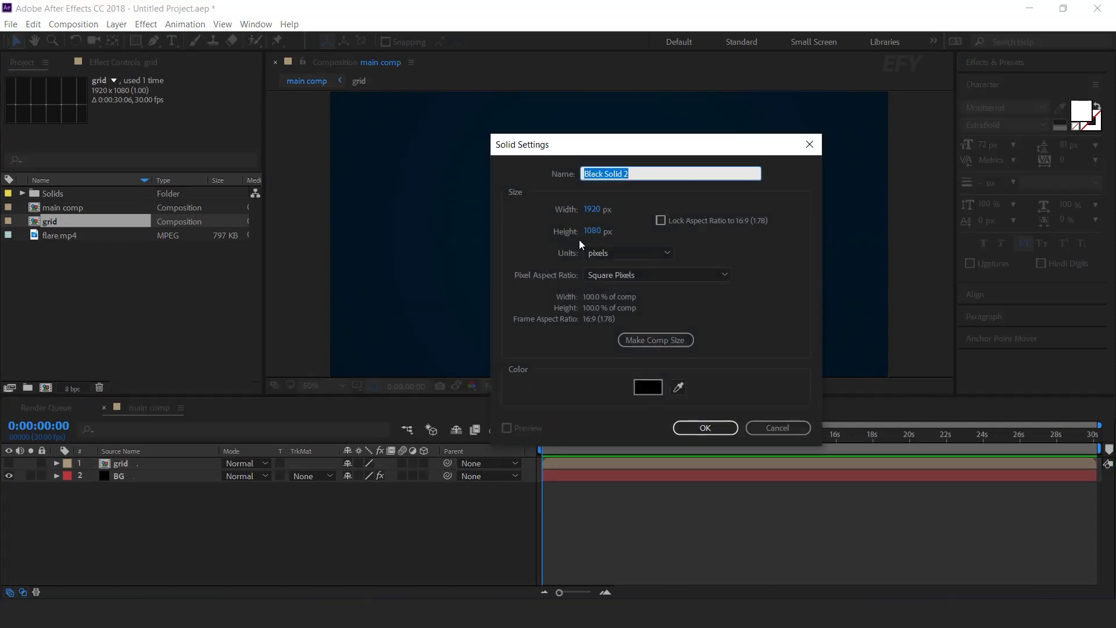
{"action": "type", "text": "grid"}
{"action": "key", "text": "Return"}
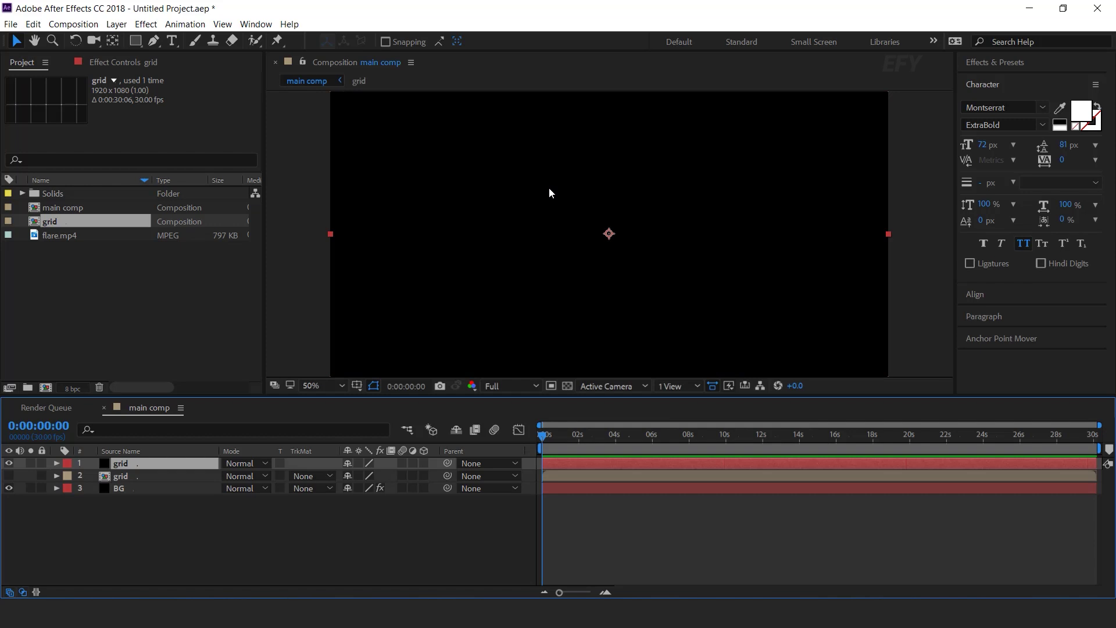
{"action": "key", "text": "ctrl+space"}
{"action": "type", "text": "form"}
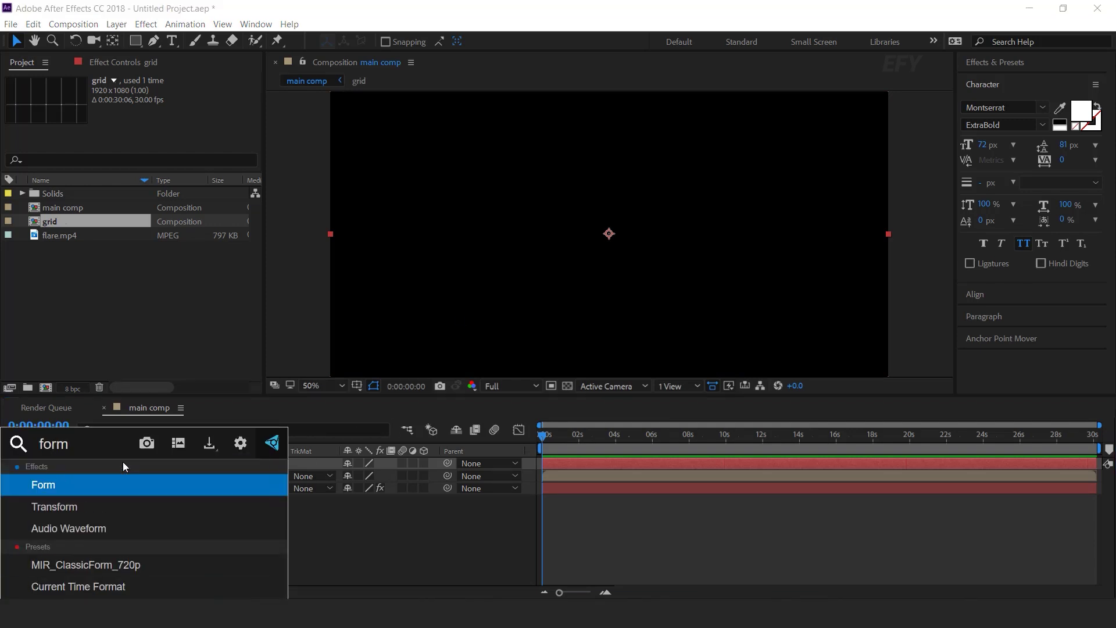
{"action": "left_click", "coordinate": [51, 486]}
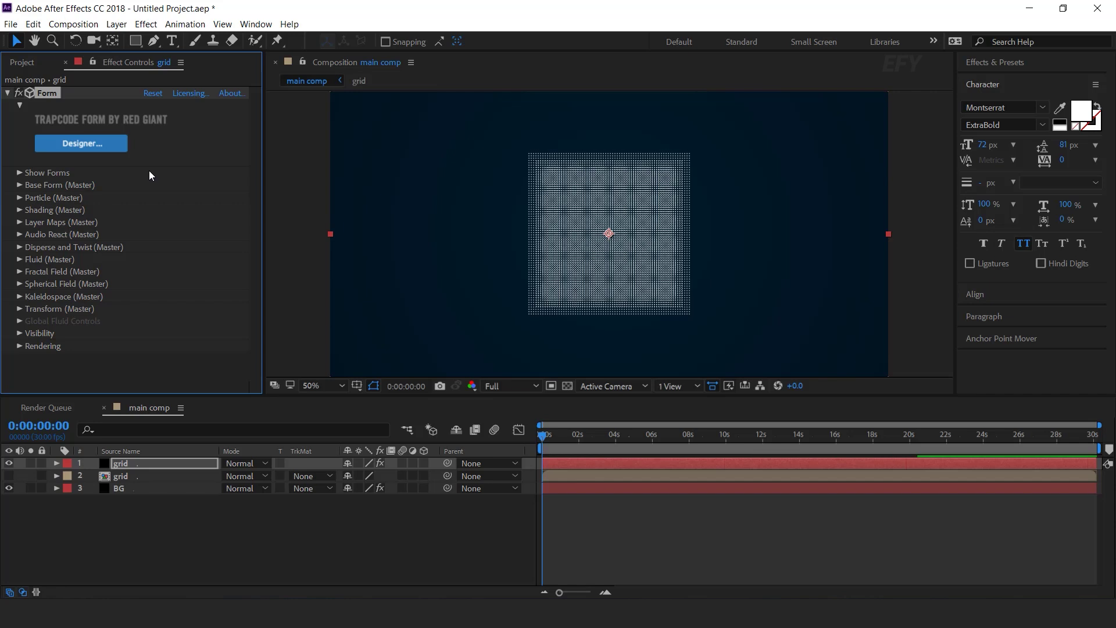
Step: Switch the Form's base size to XYZ Individual, with Size X 2300, Size Y 2500 and Size Z 800
{"action": "left_click", "coordinate": [19, 186]}
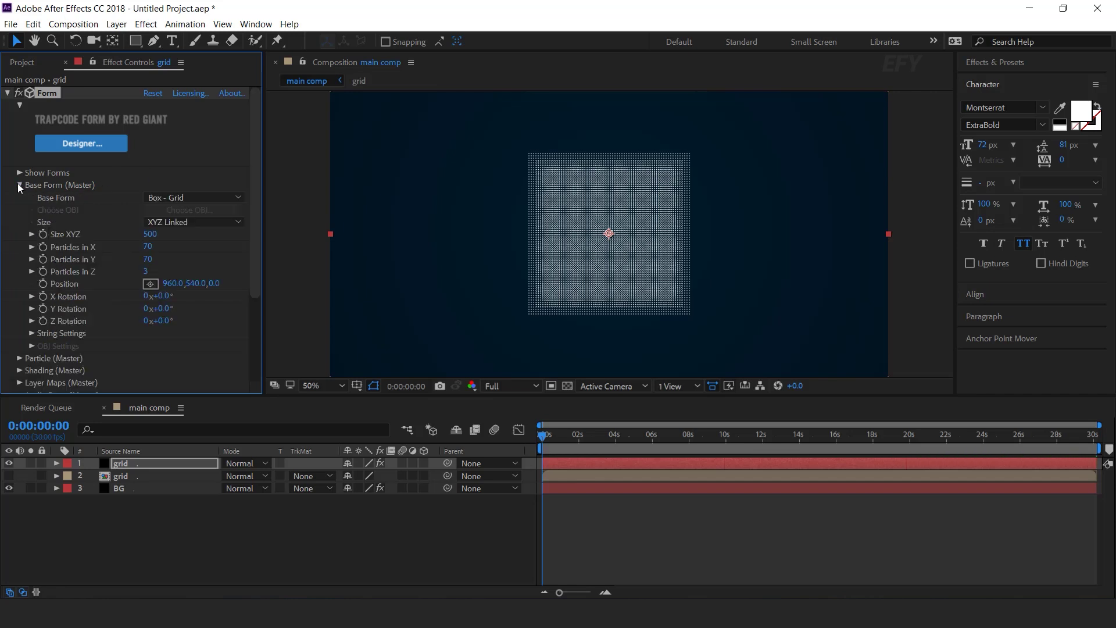
{"action": "left_click", "coordinate": [195, 223]}
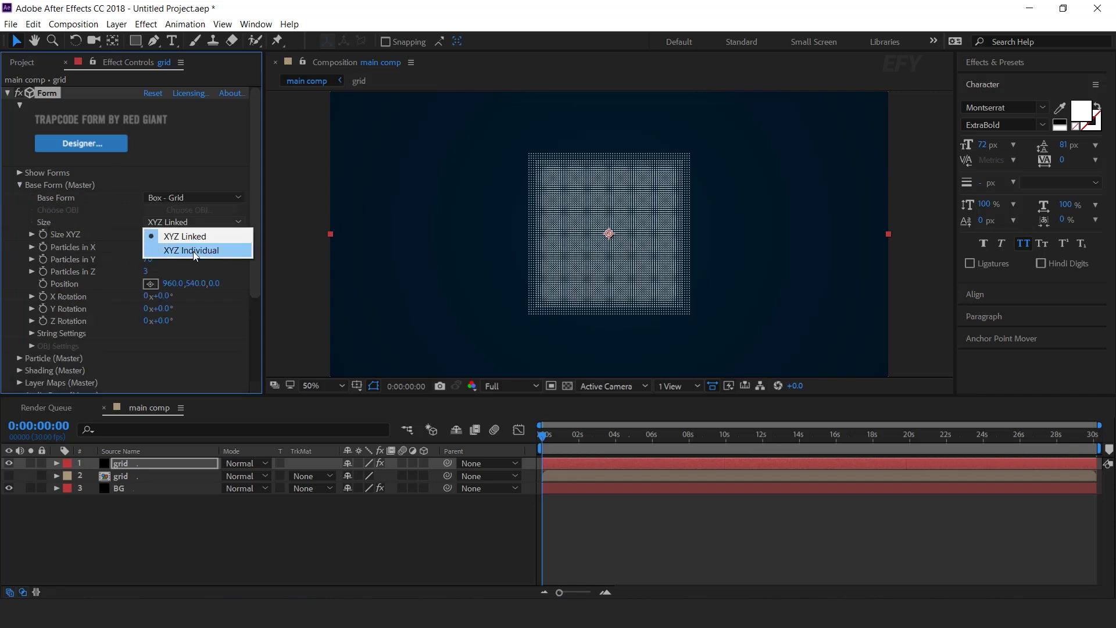
{"action": "left_click", "coordinate": [193, 251]}
{"action": "left_click", "coordinate": [151, 236]}
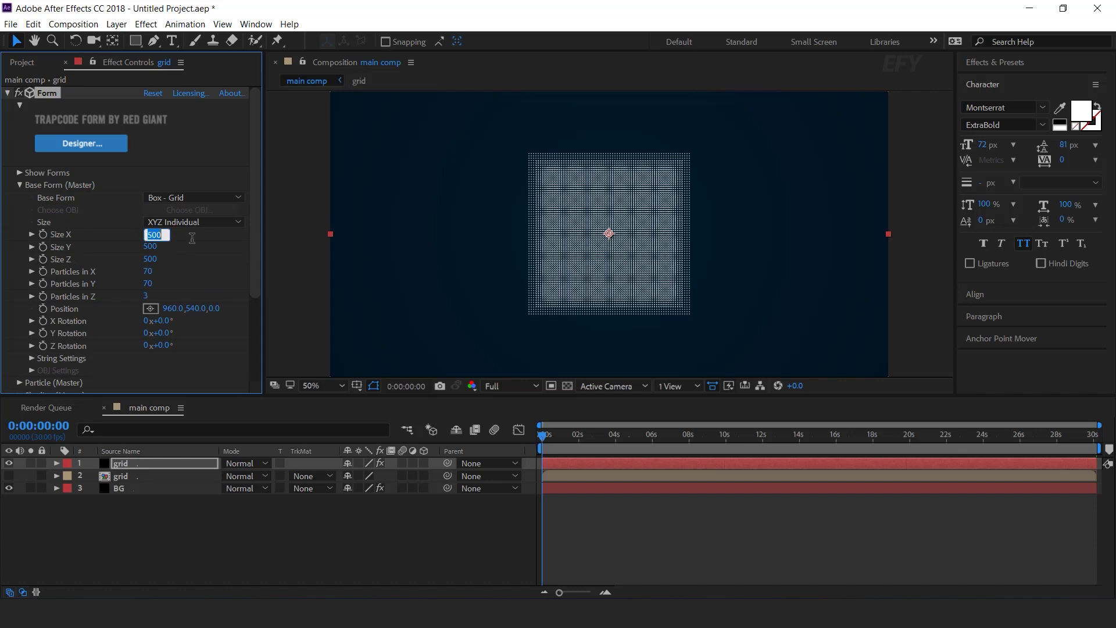
{"action": "type", "text": "2300"}
{"action": "key", "text": "Return"}
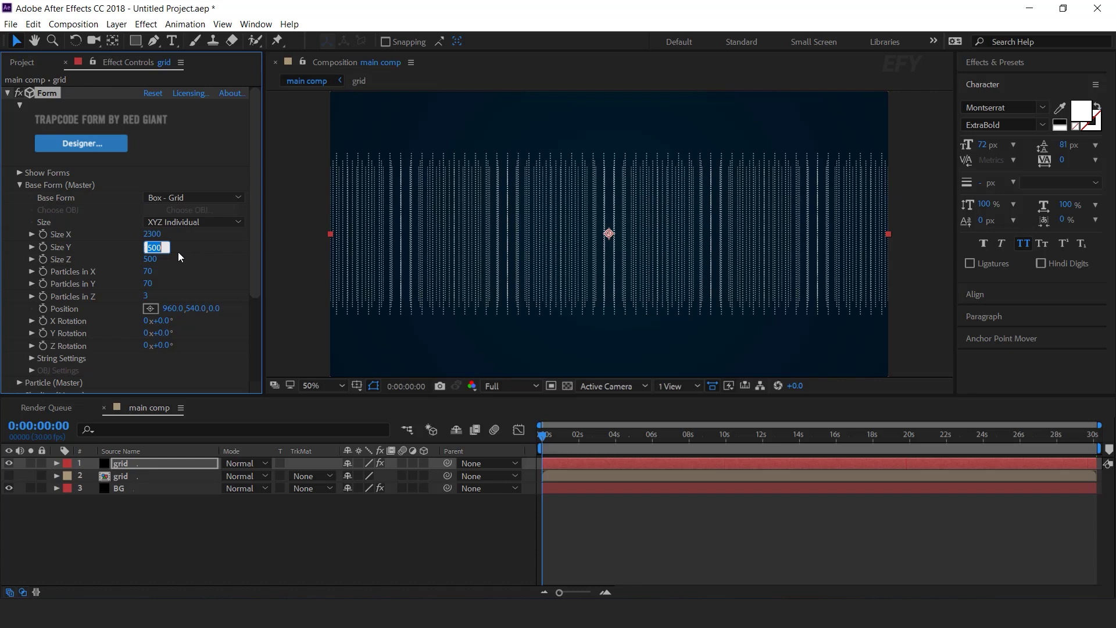
{"action": "type", "text": "2500"}
{"action": "key", "text": "Return"}
{"action": "left_click", "coordinate": [150, 259]}
{"action": "type", "text": "800"}
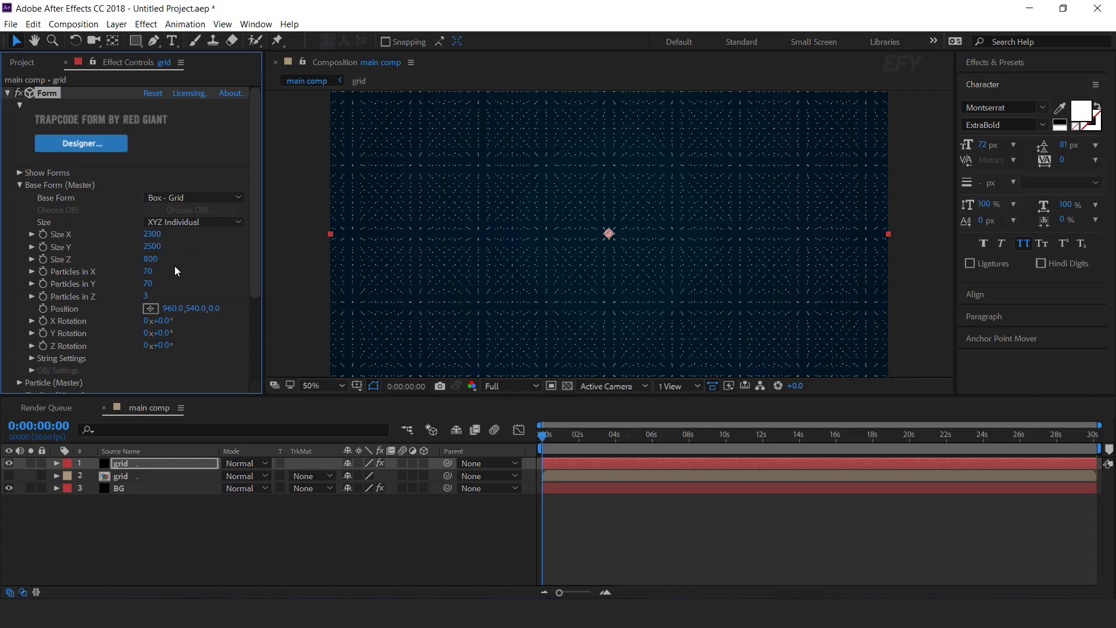
Step: Set the Form's base particle counts to 900 in X and 6 in Z
{"action": "left_click", "coordinate": [150, 273]}
{"action": "type", "text": "900"}
{"action": "key", "text": "Return"}
{"action": "left_click", "coordinate": [147, 296]}
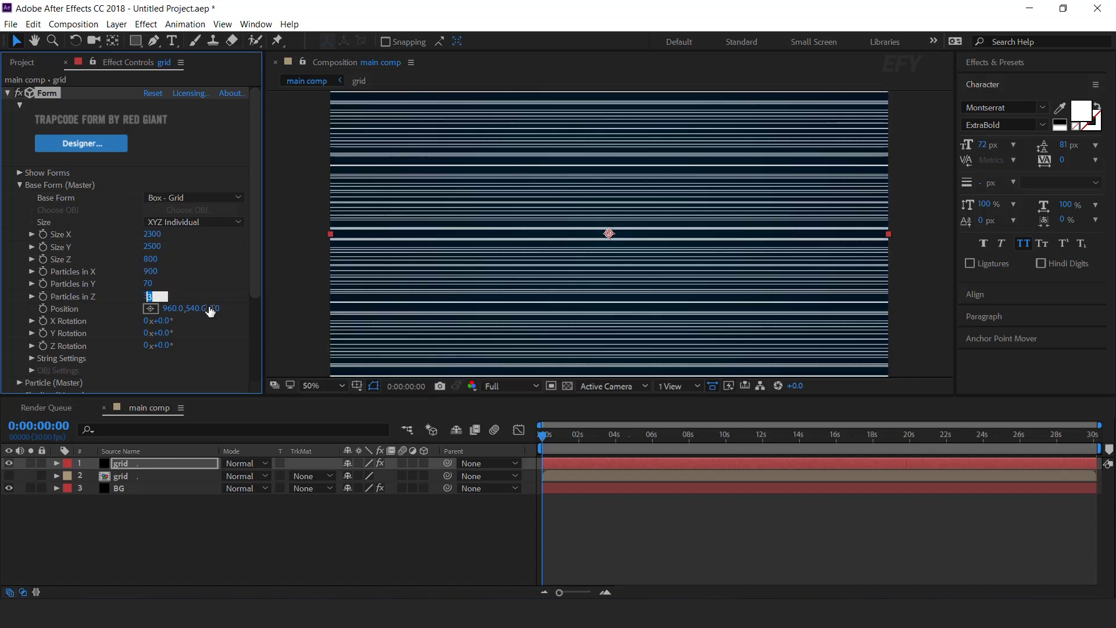
{"action": "type", "text": "6"}
{"action": "key", "text": "Return"}
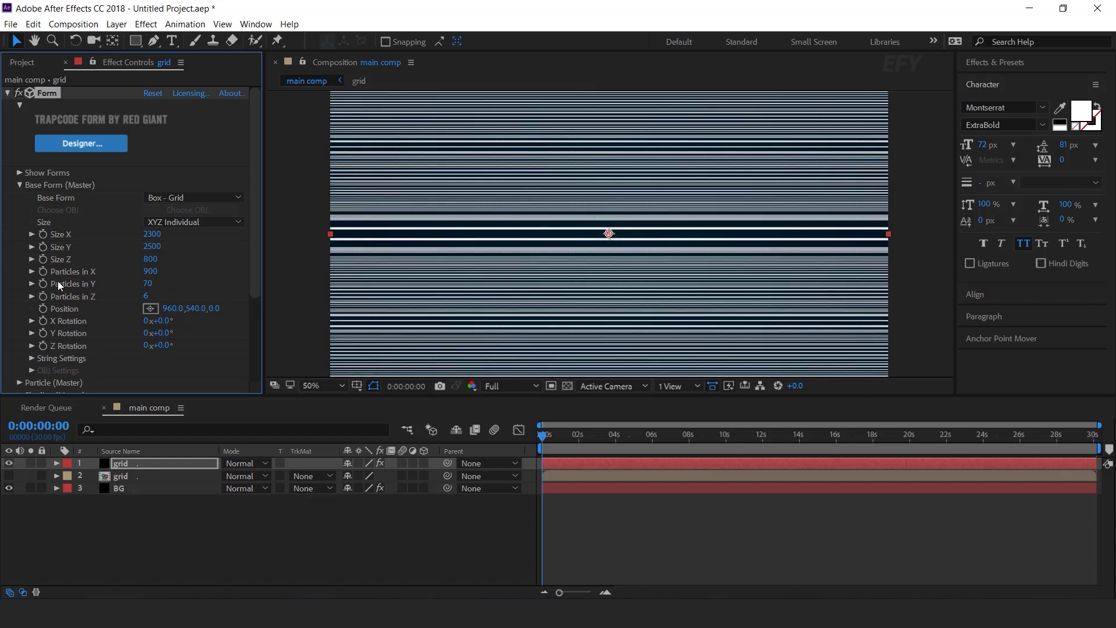
Step: Set the Form's base particle count in Y to 200 and its X Rotation to 90°
{"action": "left_click", "coordinate": [151, 285]}
{"action": "type", "text": "200"}
{"action": "key", "text": "Return"}
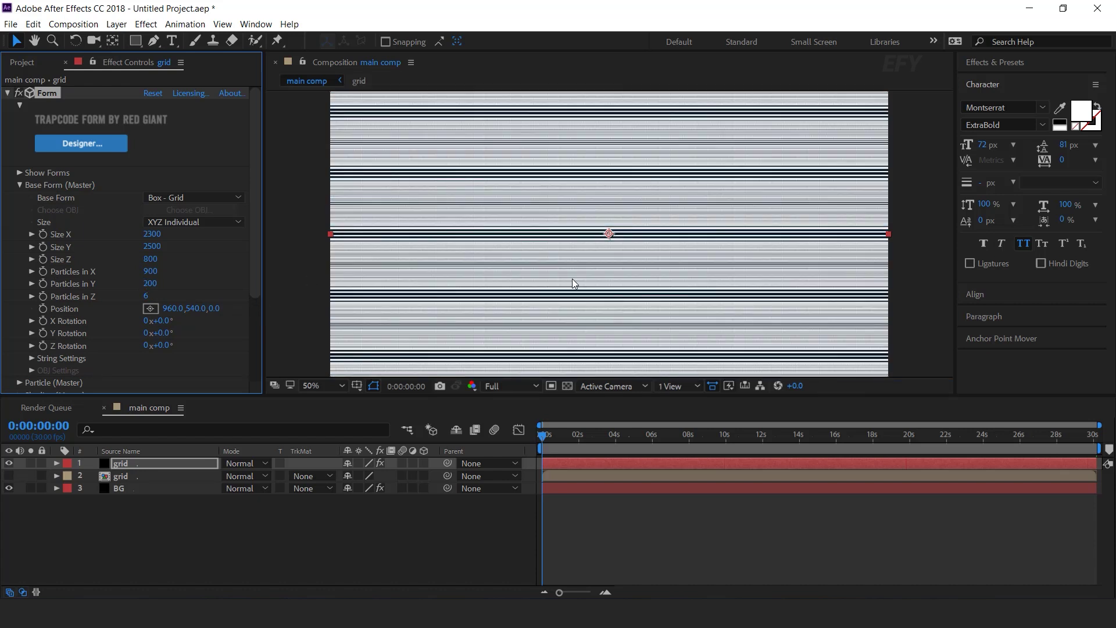
{"action": "left_click", "coordinate": [165, 321]}
{"action": "type", "text": "90"}
{"action": "key", "text": "Return"}
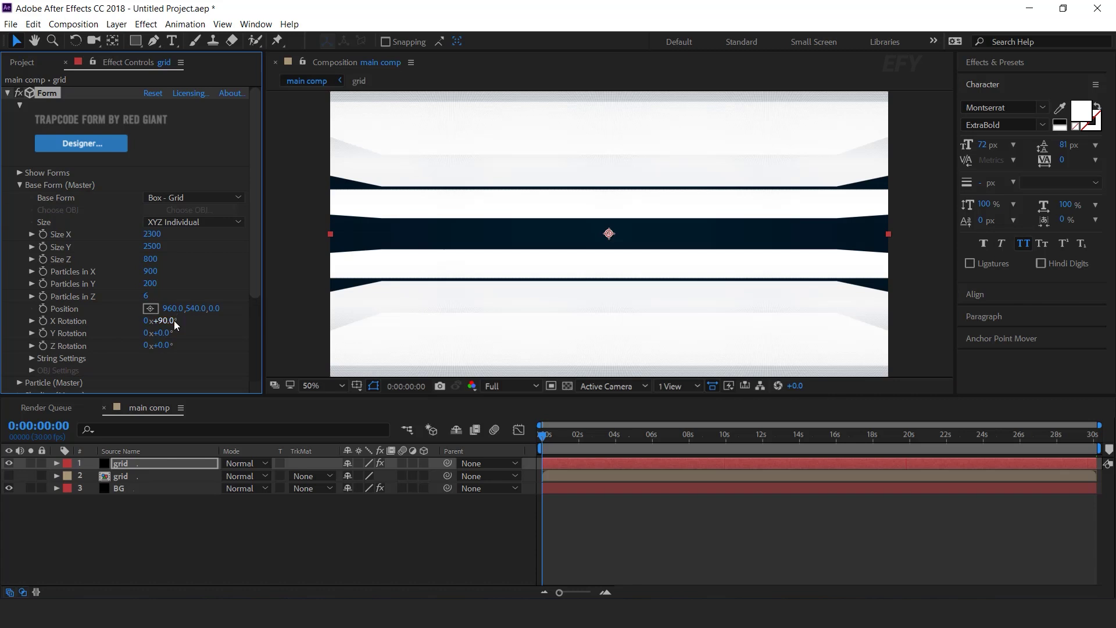
Step: Set the Form's master particles to Sphere Feather 0, Size 1 and Size Random 100%
{"action": "scroll", "coordinate": [189, 291], "scroll_direction": "down", "scroll_amount": 4}
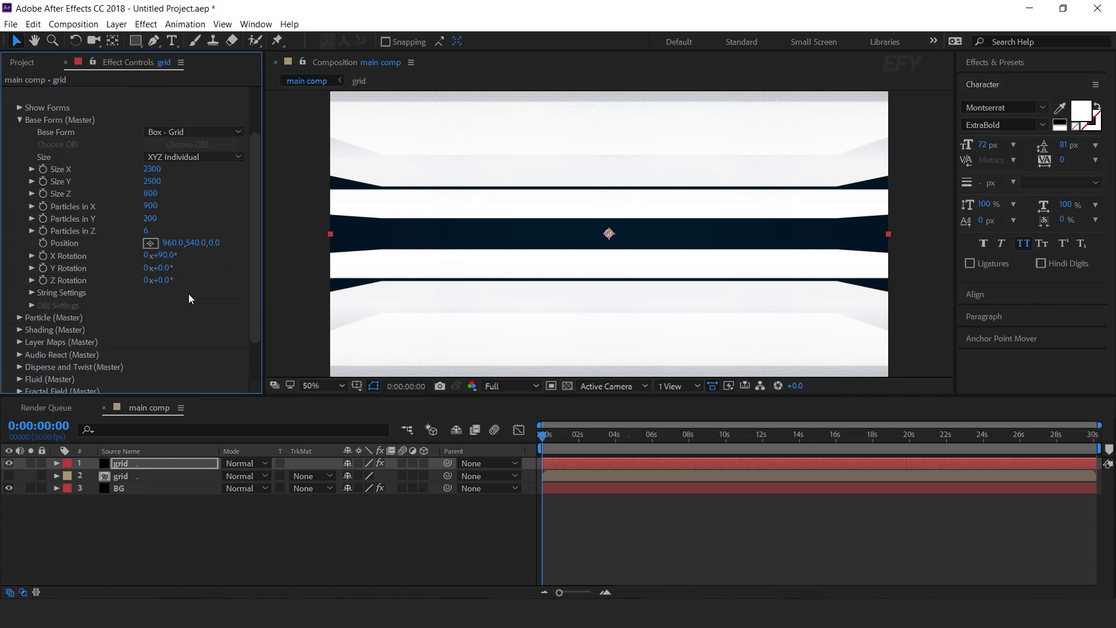
{"action": "left_click", "coordinate": [19, 285]}
{"action": "scroll", "coordinate": [21, 291], "scroll_direction": "down", "scroll_amount": 6}
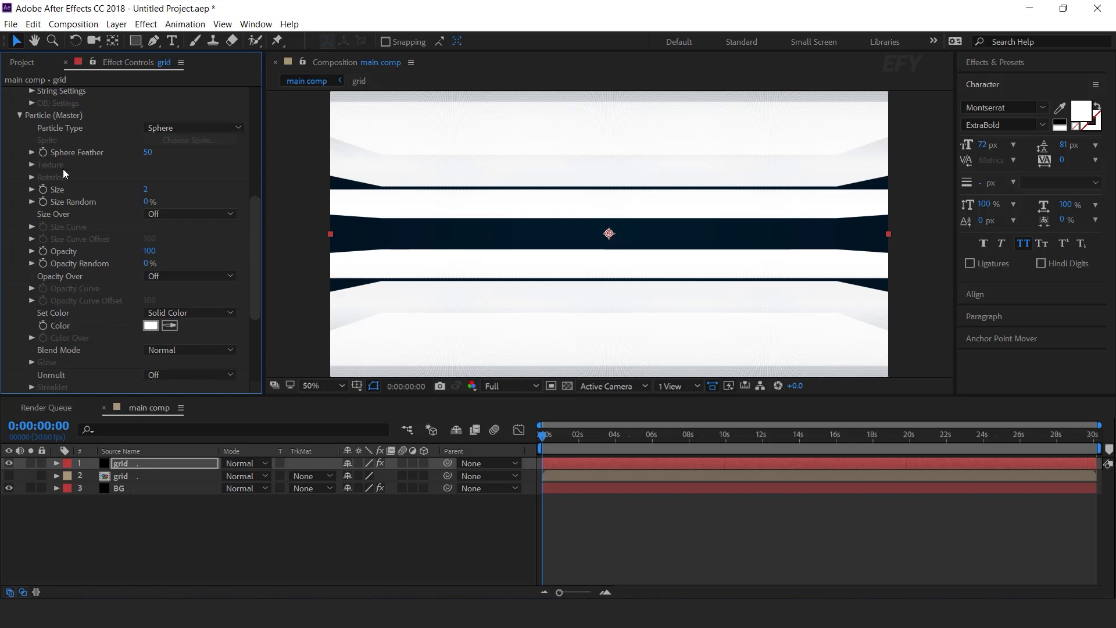
{"action": "left_click", "coordinate": [147, 152]}
{"action": "type", "text": "0"}
{"action": "key", "text": "Return"}
{"action": "left_click", "coordinate": [146, 189]}
{"action": "type", "text": "1"}
{"action": "key", "text": "Return"}
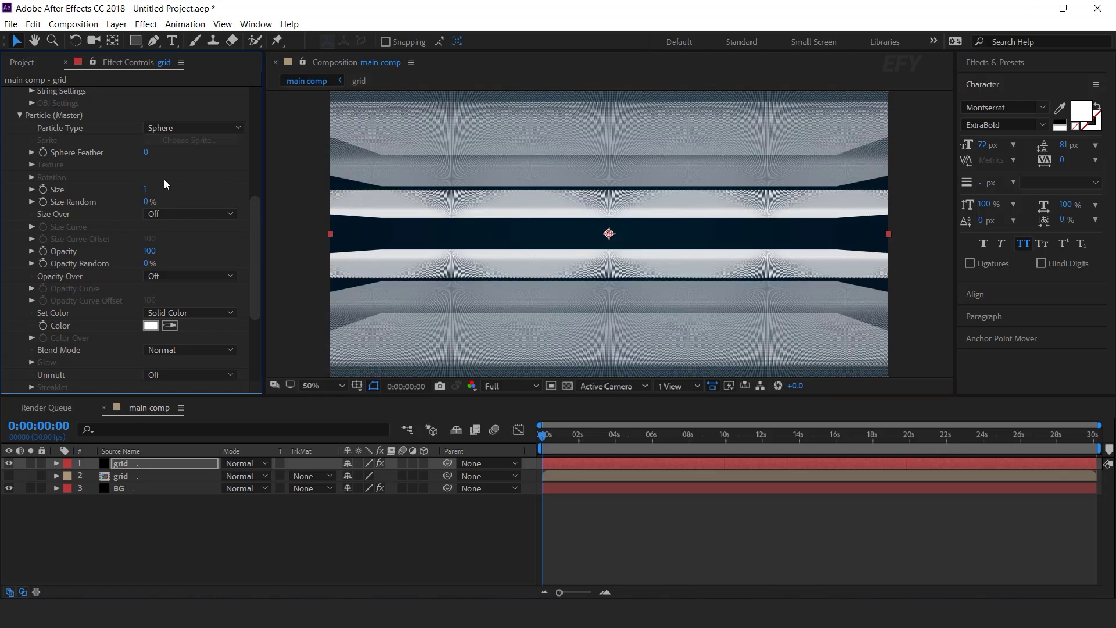
{"action": "left_click_drag", "start_coordinate": [146, 202], "coordinate": [257, 199]}
Step: Set the Form particles' Opacity Over to Y and their Set Color to Over Y
{"action": "scroll", "coordinate": [238, 236], "scroll_direction": "down", "scroll_amount": 2}
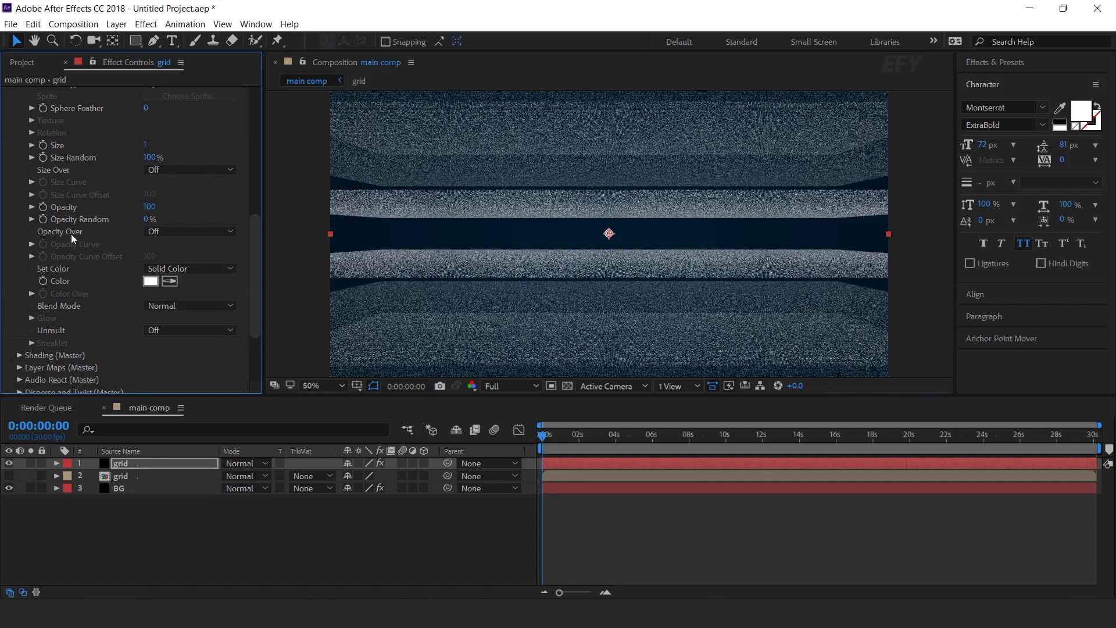
{"action": "left_click", "coordinate": [150, 233]}
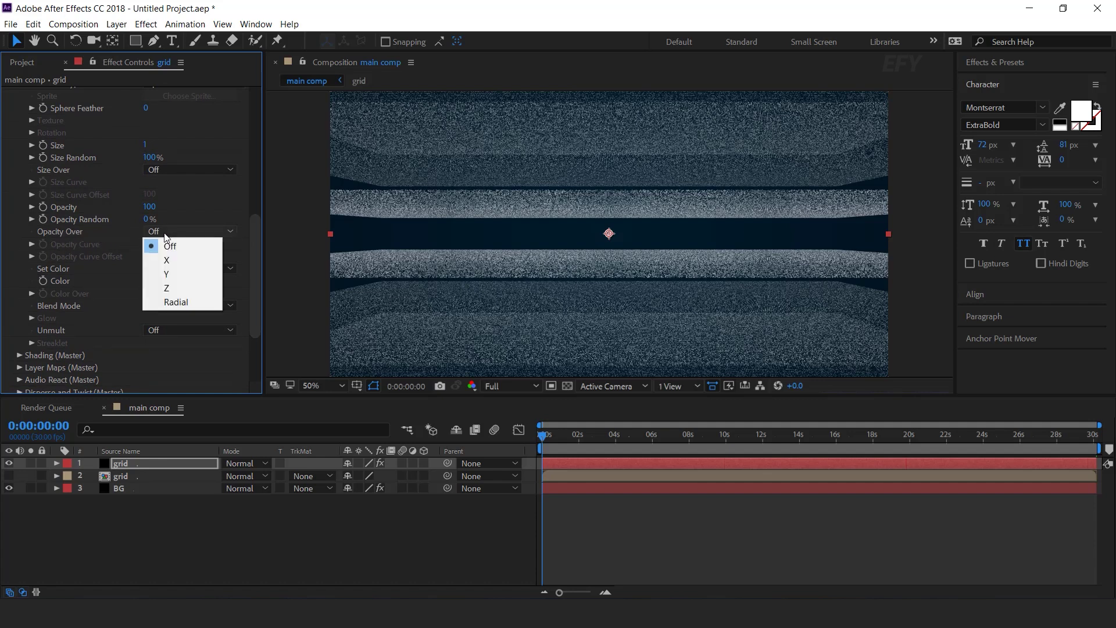
{"action": "left_click", "coordinate": [174, 275]}
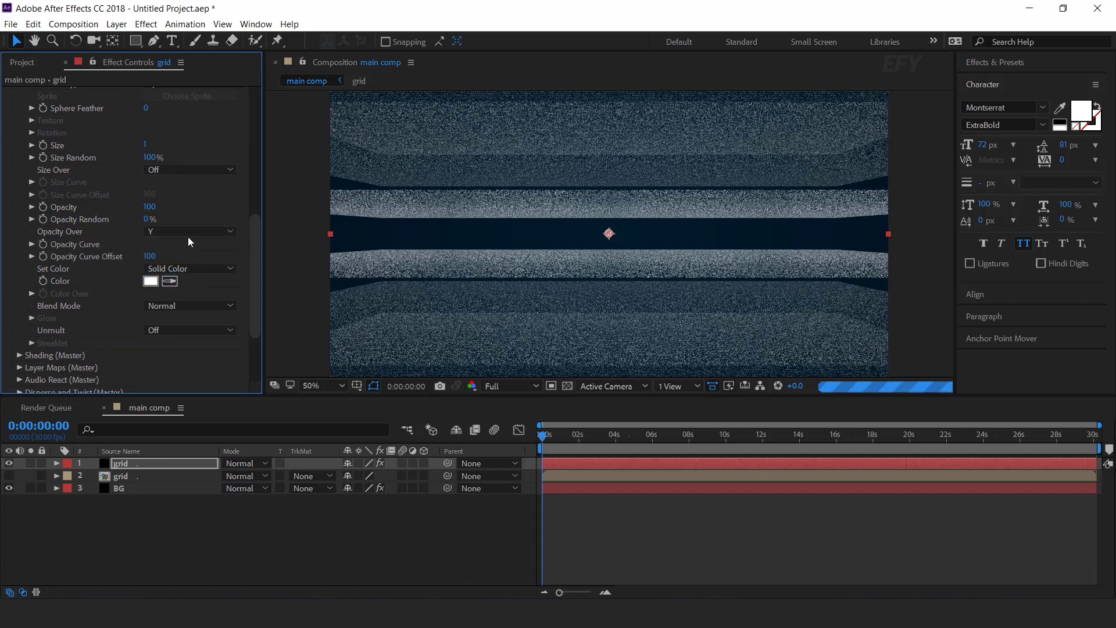
{"action": "scroll", "coordinate": [180, 241], "scroll_direction": "down", "scroll_amount": 2}
{"action": "left_click", "coordinate": [221, 232]}
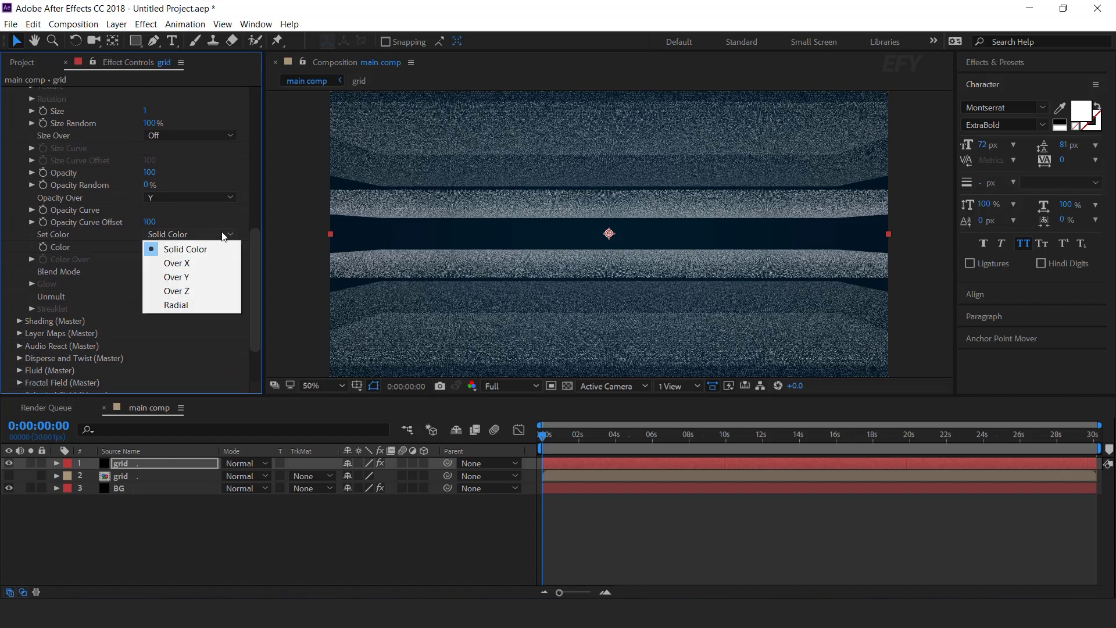
{"action": "left_click", "coordinate": [195, 277]}
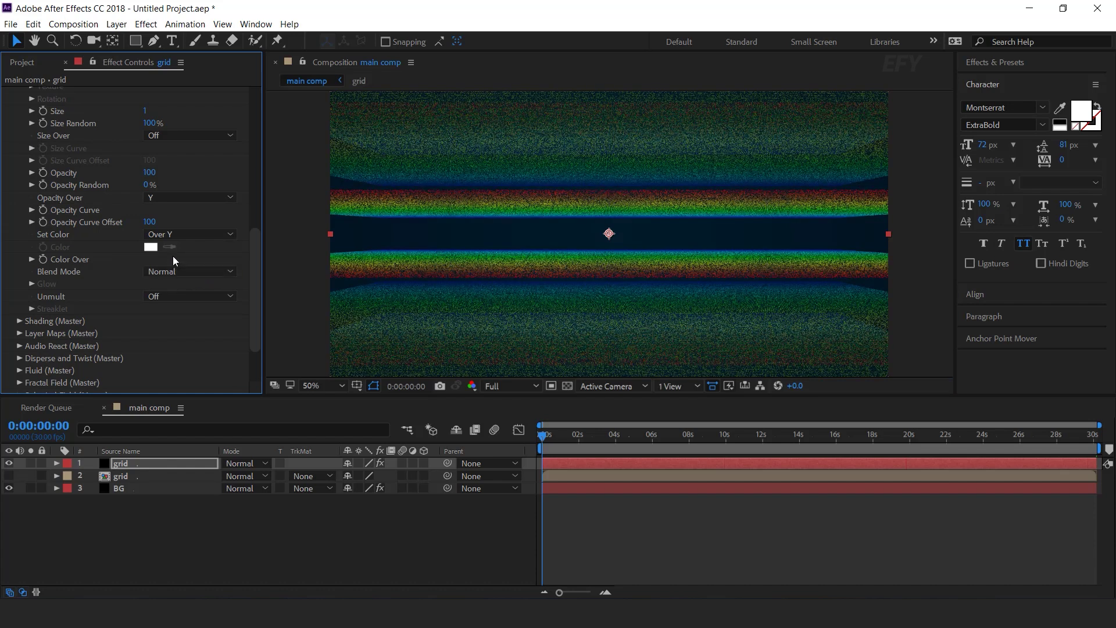
Step: In the Form's layer maps, set Color and Alpha to functionality A to A, mapped over YZ
{"action": "scroll", "coordinate": [261, 263], "scroll_direction": "down", "scroll_amount": 3}
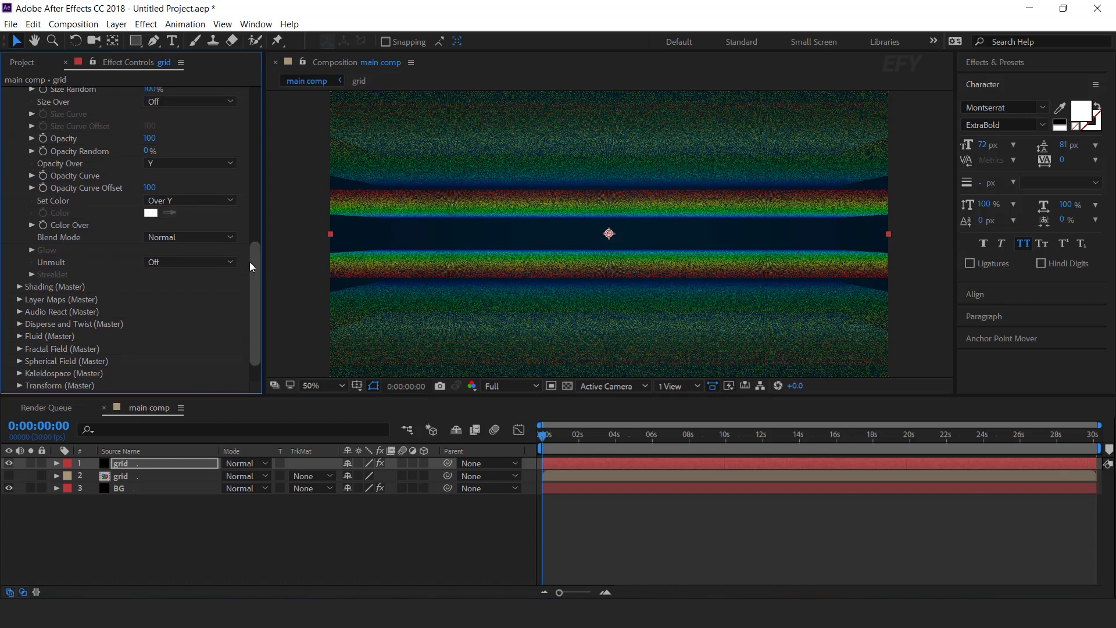
{"action": "scroll", "coordinate": [256, 286], "scroll_direction": "down", "scroll_amount": 3}
{"action": "left_click", "coordinate": [18, 264]}
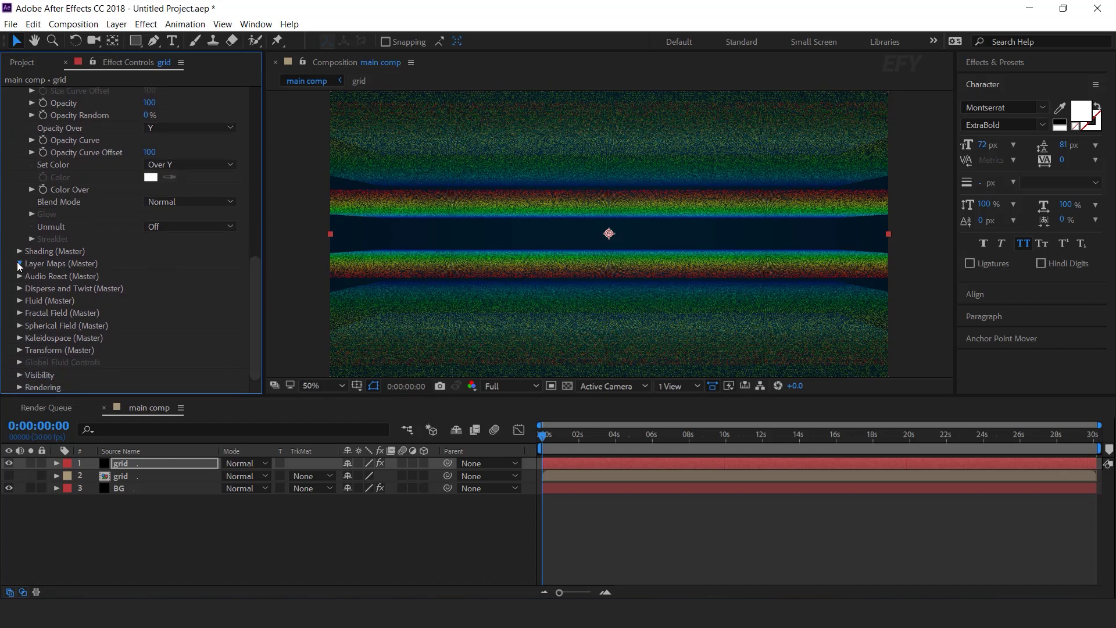
{"action": "left_click", "coordinate": [32, 277]}
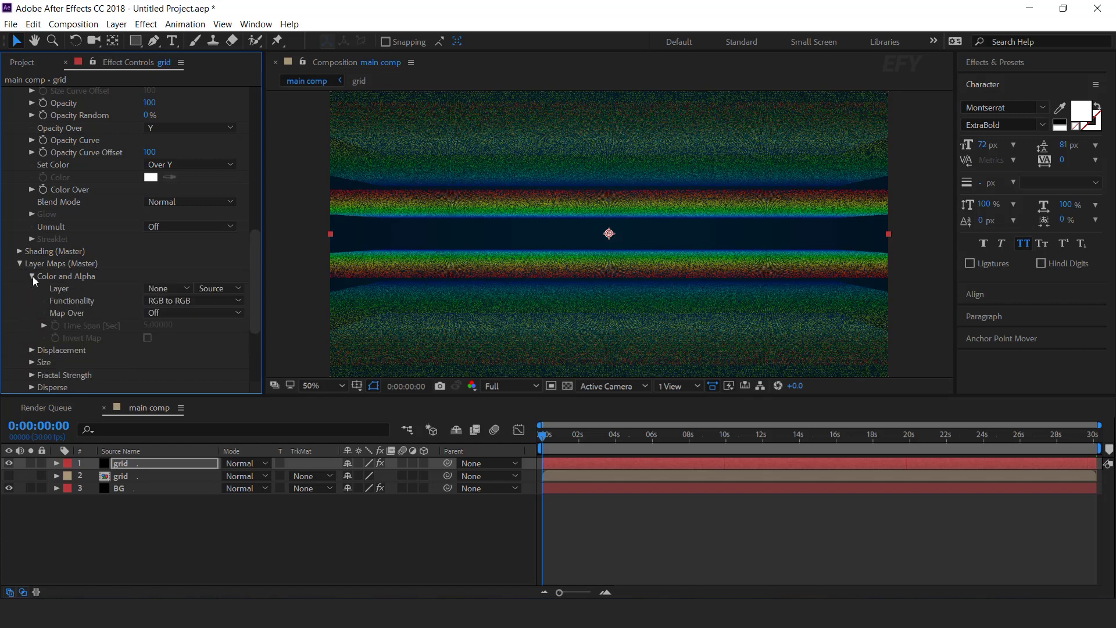
{"action": "scroll", "coordinate": [33, 277], "scroll_direction": "down", "scroll_amount": 6}
{"action": "left_click", "coordinate": [32, 282]}
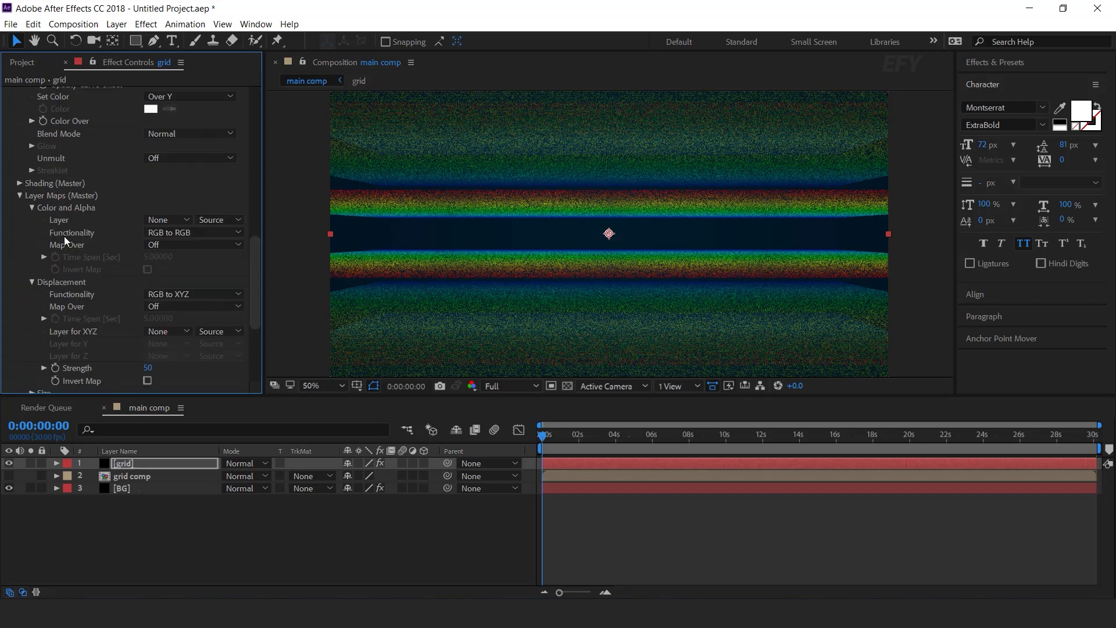
{"action": "left_click", "coordinate": [182, 232]}
{"action": "left_click", "coordinate": [177, 275]}
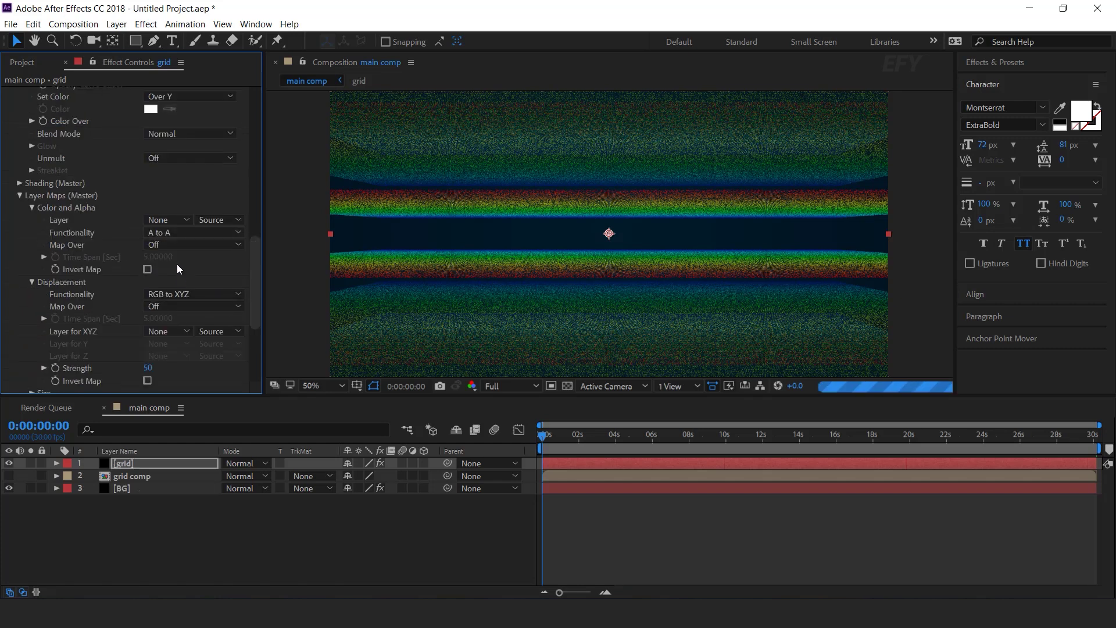
{"action": "left_click", "coordinate": [167, 244]}
{"action": "left_click", "coordinate": [182, 301]}
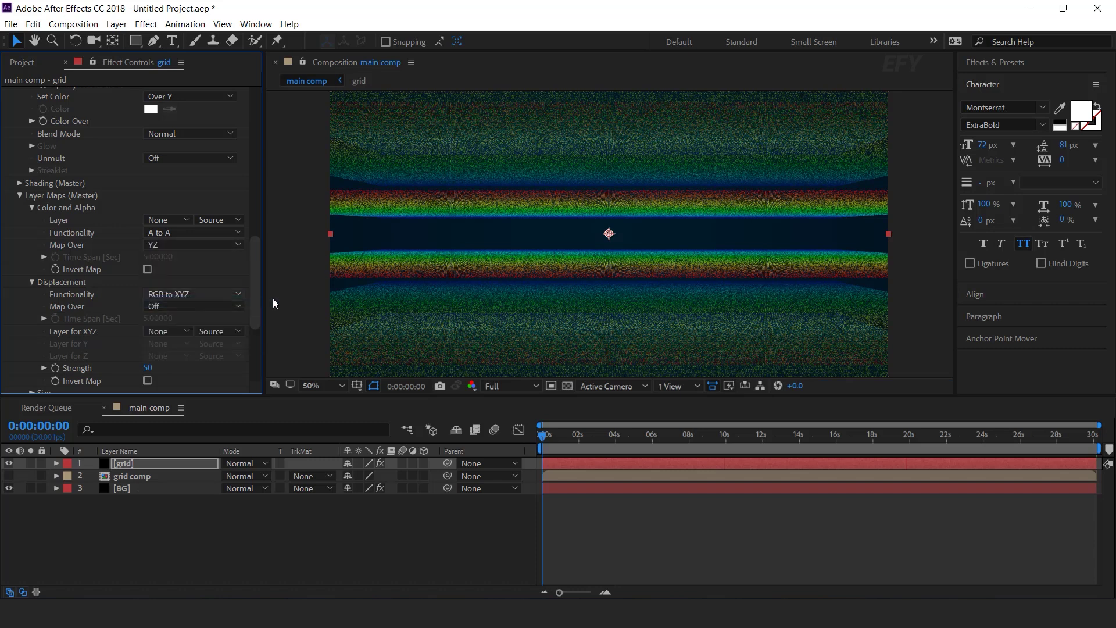
Step: Use the grid comp layer as the Form's Size layer map, mapped over XY
{"action": "left_click_drag", "start_coordinate": [256, 276], "coordinate": [262, 314]}
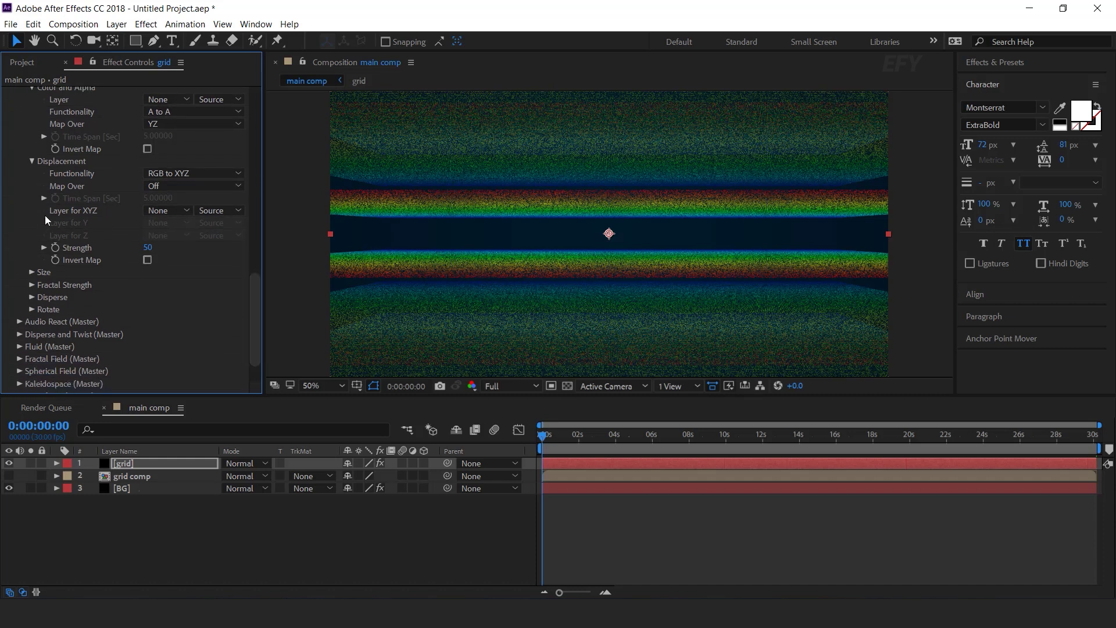
{"action": "left_click", "coordinate": [32, 272]}
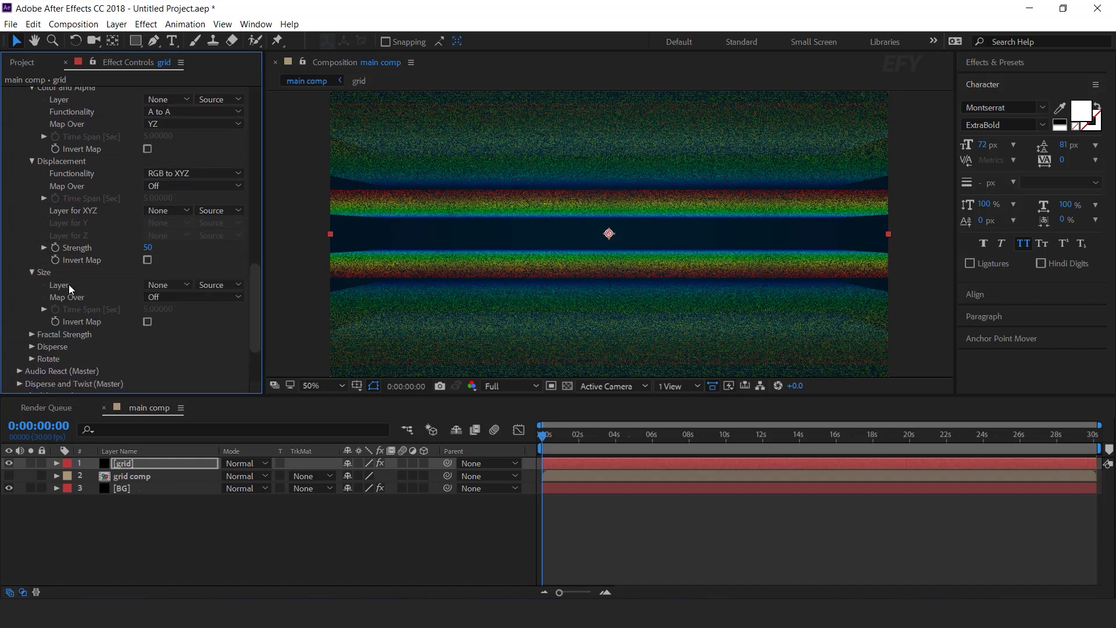
{"action": "left_click", "coordinate": [150, 284]}
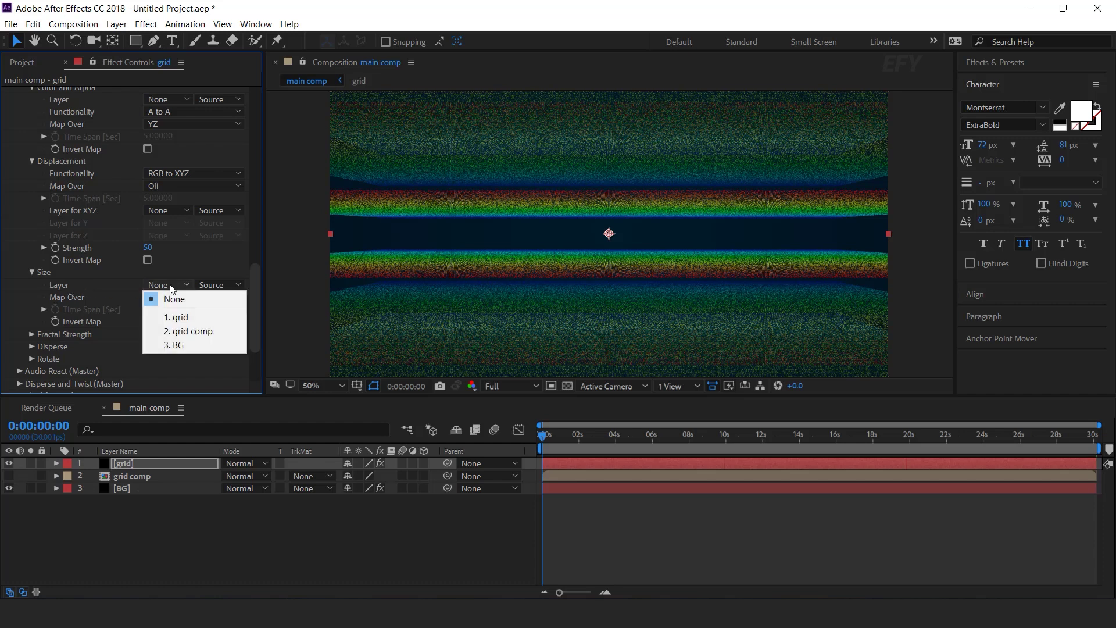
{"action": "left_click", "coordinate": [196, 330]}
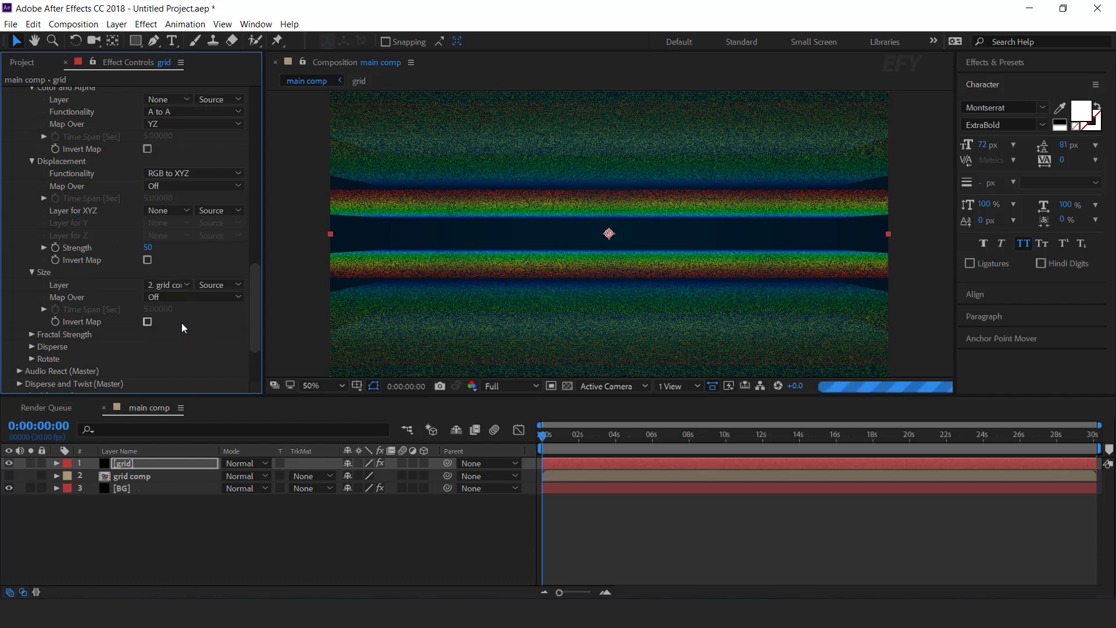
{"action": "left_click", "coordinate": [145, 297]}
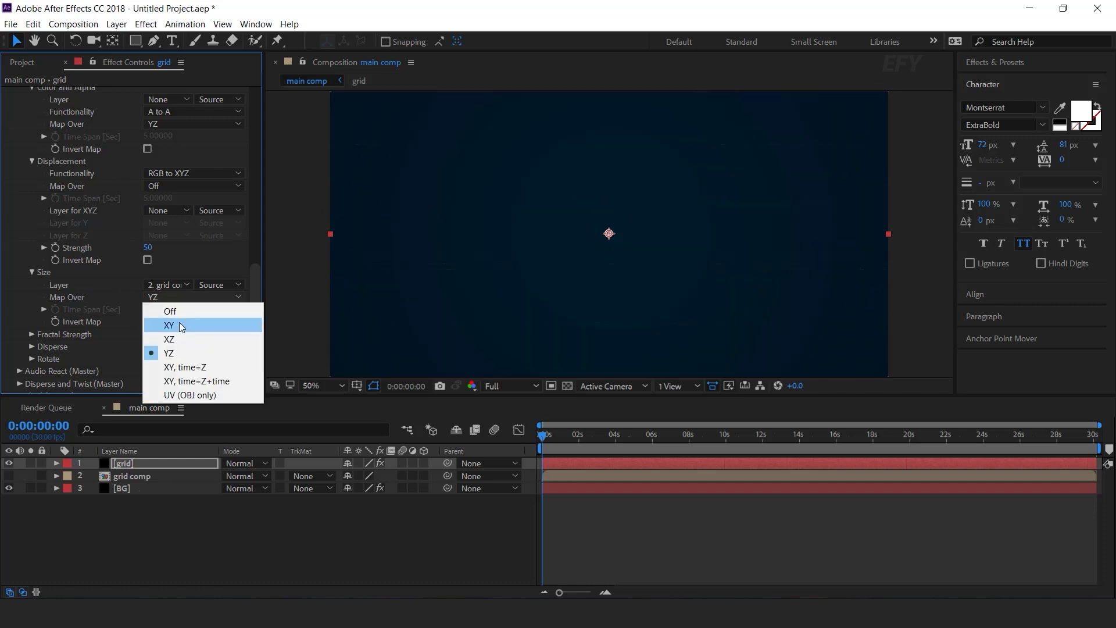
{"action": "left_click", "coordinate": [179, 322]}
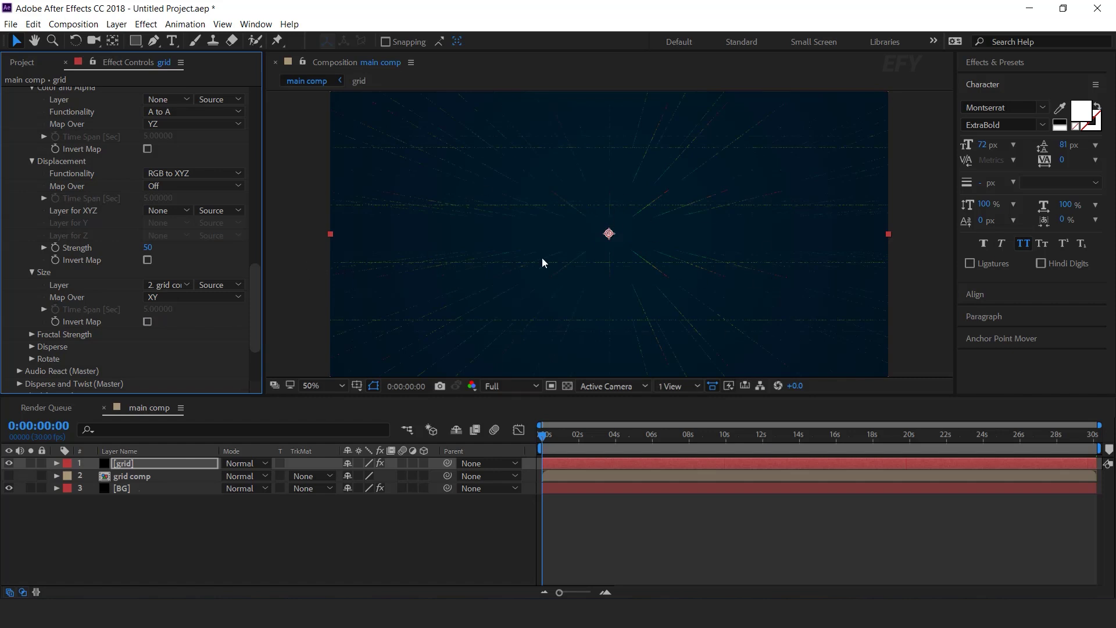
Step: Apply Fast Box Blur to the grid solid layer with a Blur Radius of 2
{"action": "left_click_drag", "start_coordinate": [256, 295], "coordinate": [175, 448]}
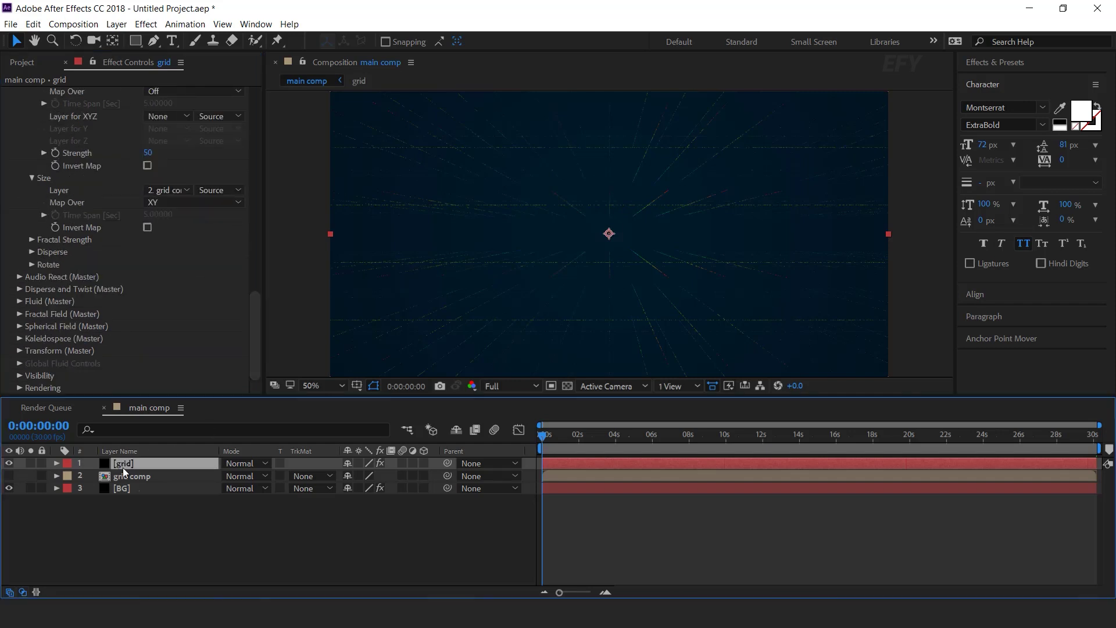
{"action": "key", "text": "ctrl+space"}
{"action": "type", "text": "fast b"}
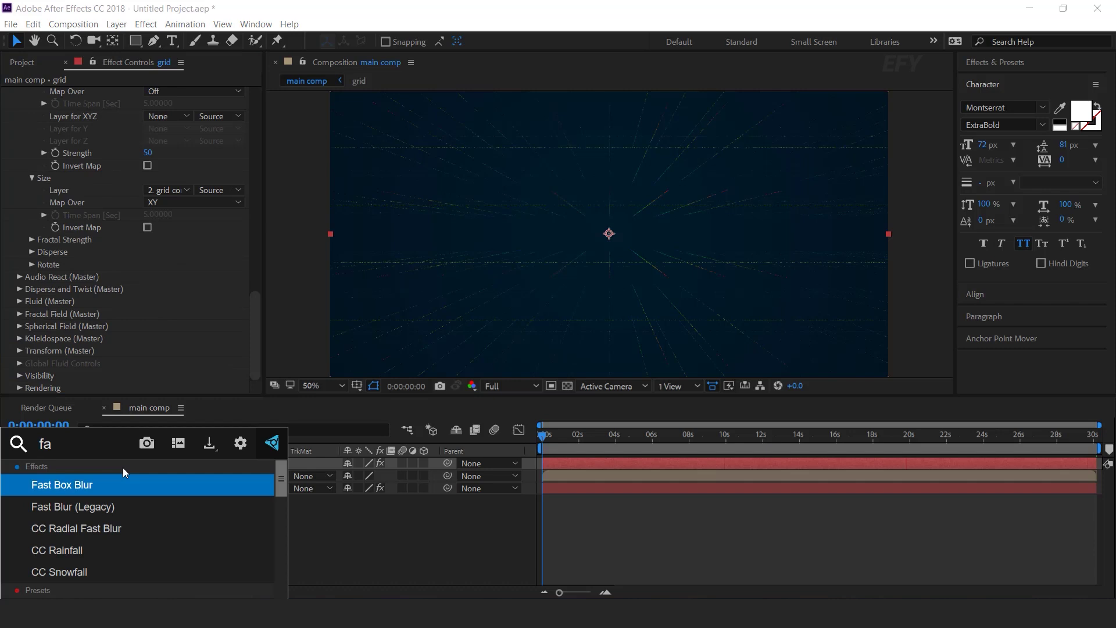
{"action": "key", "text": "Return"}
{"action": "left_click", "coordinate": [150, 350]}
{"action": "key", "text": "Return"}
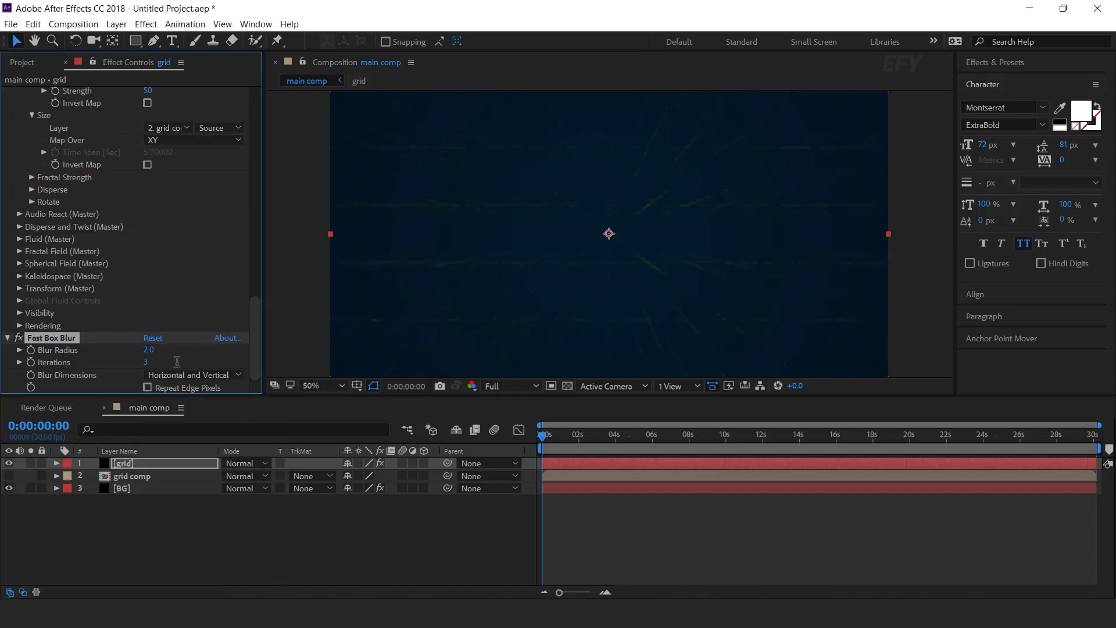
Step: Add a new adjustment layer on top of main comp and apply the Curves effect to it
{"action": "left_click", "coordinate": [326, 561]}
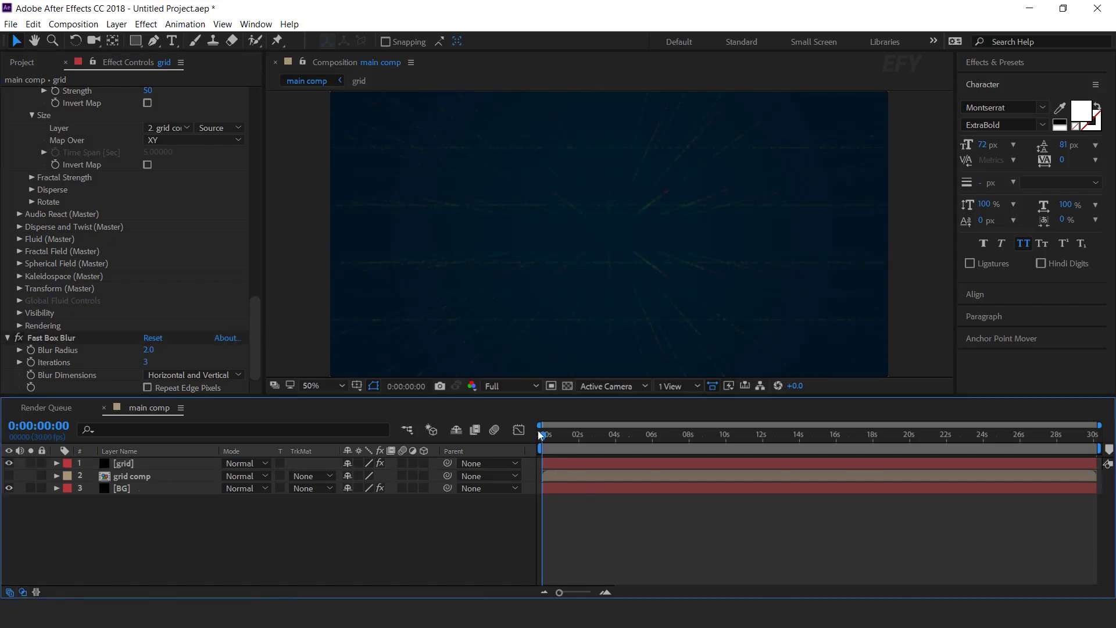
{"action": "right_click", "coordinate": [322, 534]}
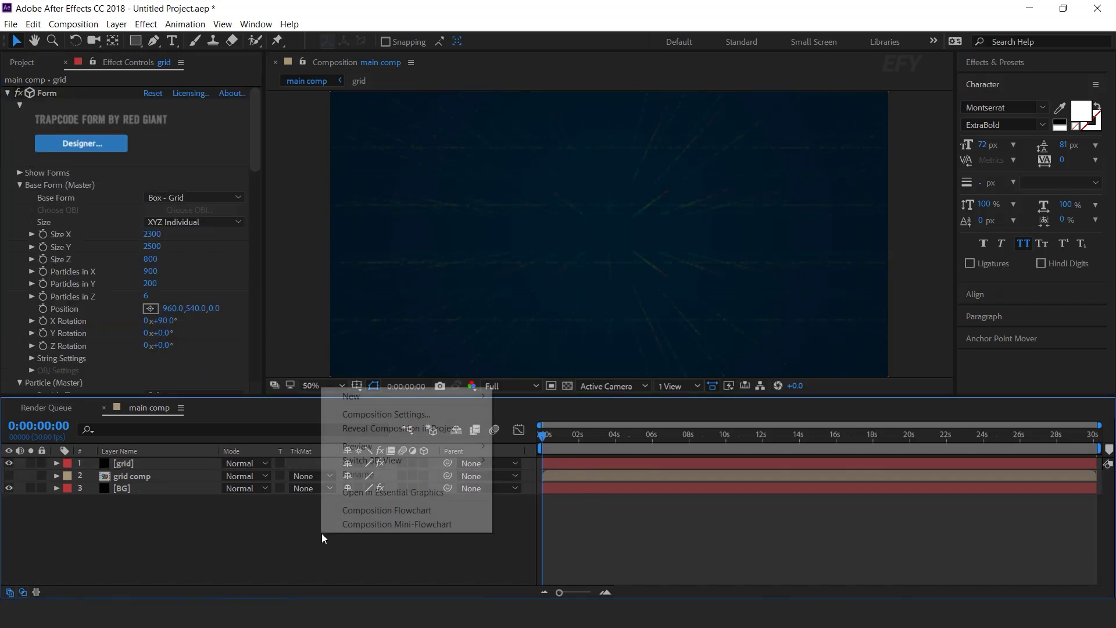
{"action": "mouse_move", "coordinate": [406, 396]}
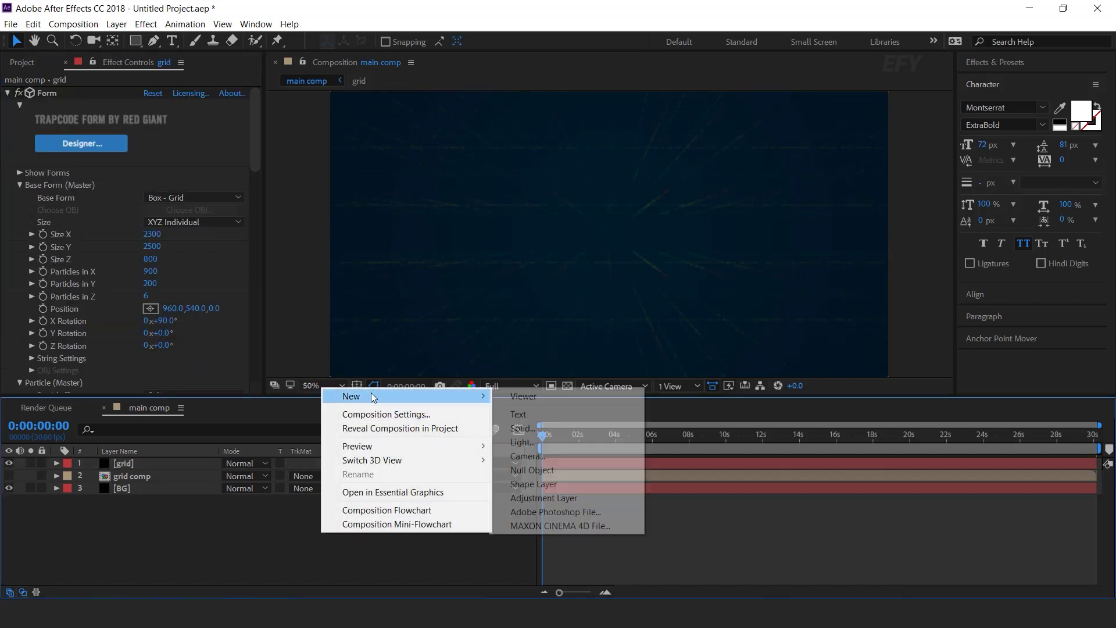
{"action": "left_click", "coordinate": [542, 498]}
{"action": "key", "text": "ctrl+space"}
{"action": "type", "text": "cu"}
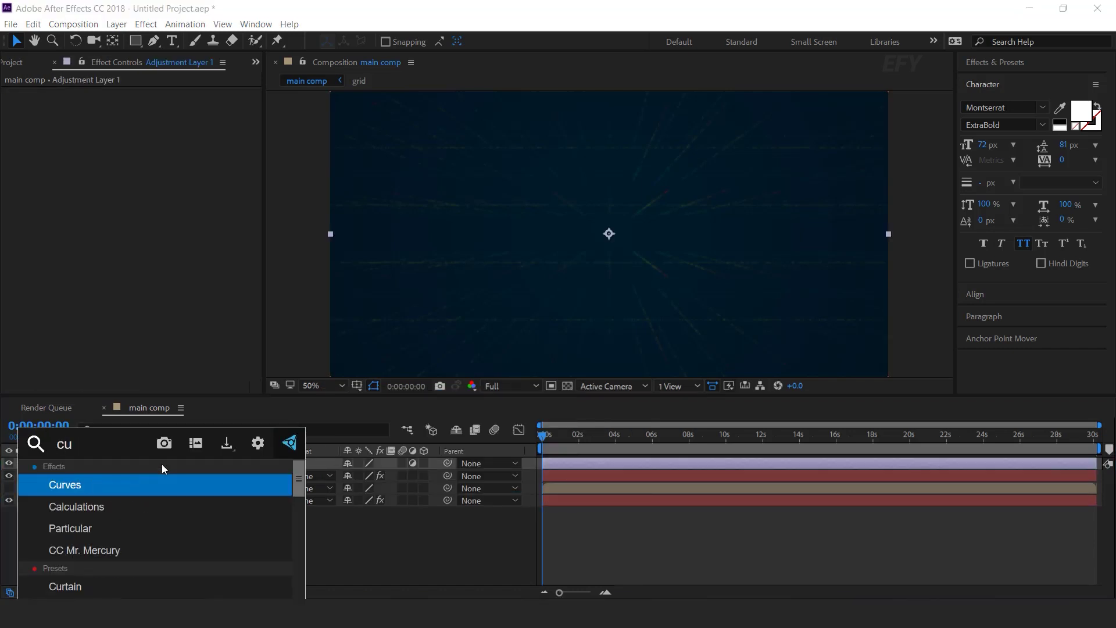
{"action": "key", "text": "Return"}
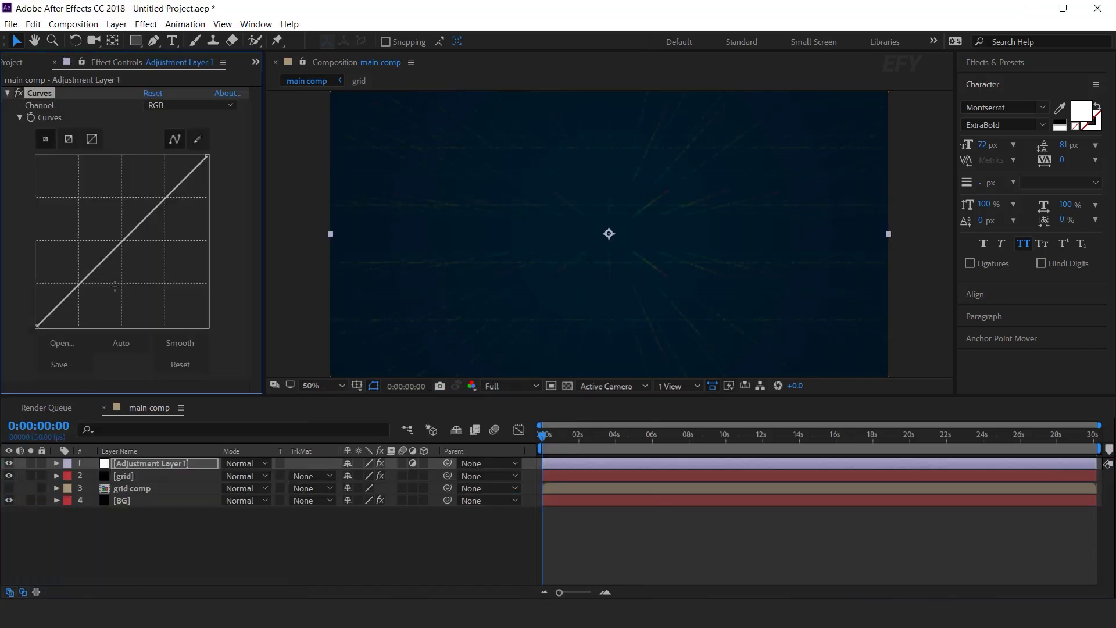
Step: Shape the adjustment layer's RGB curve into an S-curve and raise the midtones of the Green and Blue channels
{"action": "left_click_drag", "start_coordinate": [99, 269], "coordinate": [110, 281]}
{"action": "left_click_drag", "start_coordinate": [150, 219], "coordinate": [153, 214]}
{"action": "left_click_drag", "start_coordinate": [110, 282], "coordinate": [111, 241]}
{"action": "left_click", "coordinate": [176, 106]}
{"action": "left_click", "coordinate": [181, 144]}
{"action": "left_click", "coordinate": [185, 107]}
{"action": "left_click", "coordinate": [172, 161]}
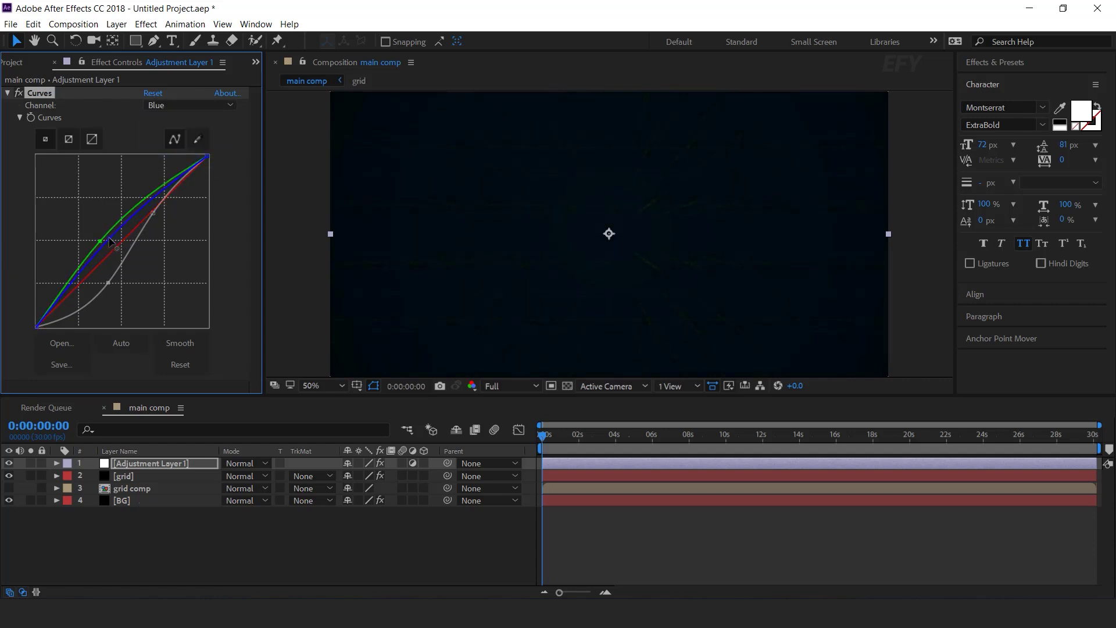
Step: Apply Brightness & Contrast to the adjustment layer with Brightness 3 and Contrast 20
{"action": "left_click", "coordinate": [139, 463]}
{"action": "key", "text": "ctrl+space"}
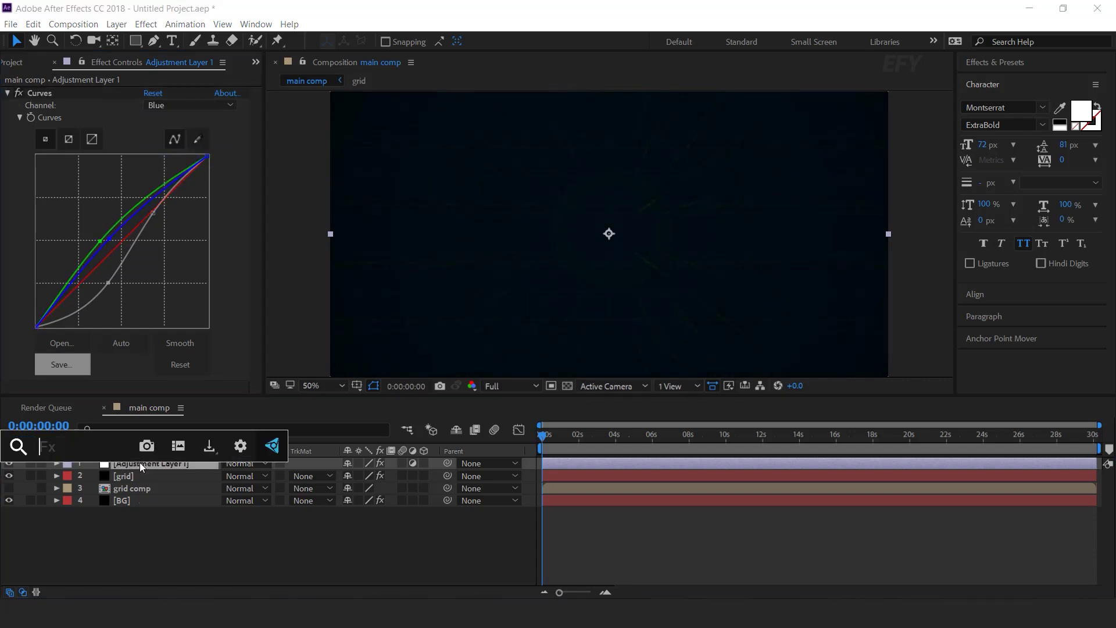
{"action": "type", "text": "bri"}
{"action": "key", "text": "Return"}
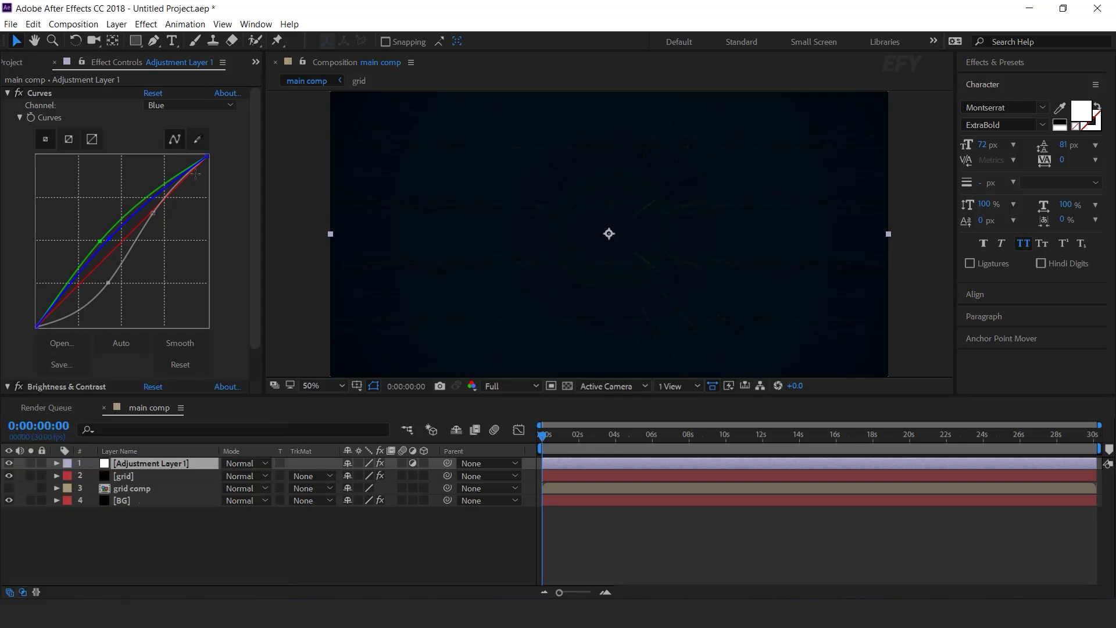
{"action": "scroll", "coordinate": [180, 336], "scroll_direction": "down", "scroll_amount": 2}
{"action": "left_click", "coordinate": [146, 363]}
{"action": "type", "text": "3"}
{"action": "key", "text": "Return"}
{"action": "left_click", "coordinate": [146, 375]}
{"action": "type", "text": "20"}
{"action": "key", "text": "Return"}
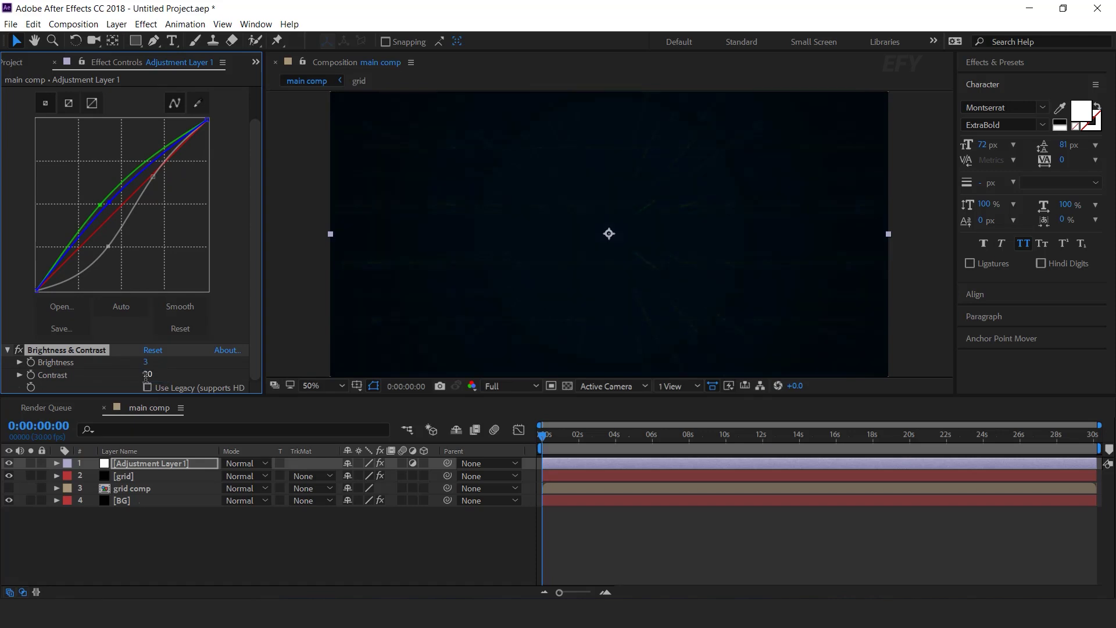
Step: Apply Color Balance to the adjustment layer and set Shadow Green Balance to 10
{"action": "key", "text": "ctrl+space"}
{"action": "type", "text": "color"}
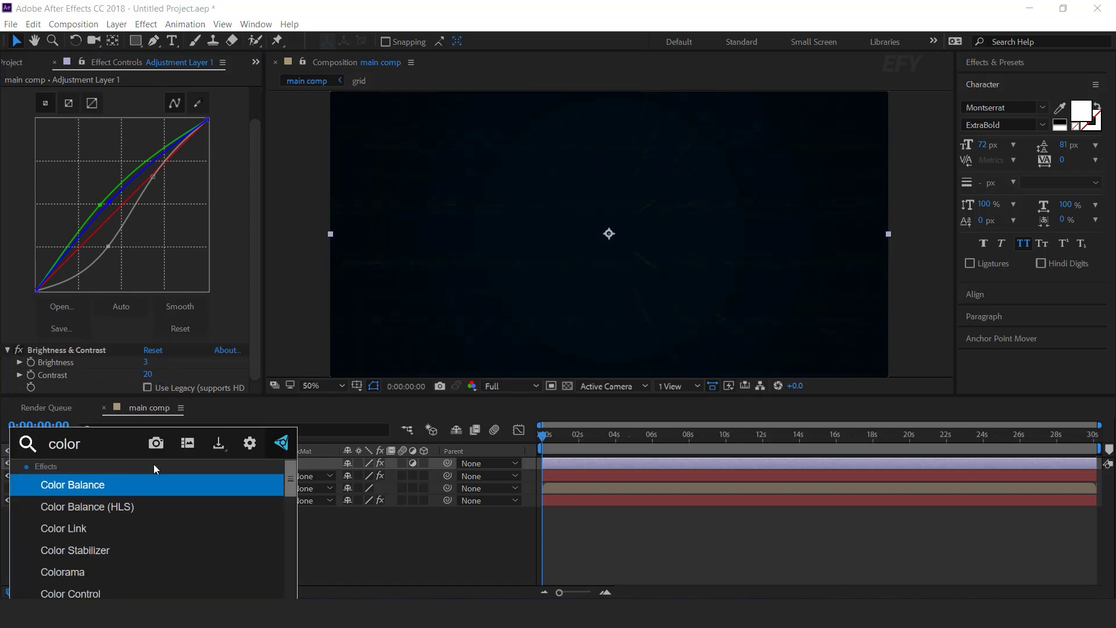
{"action": "key", "text": "Return"}
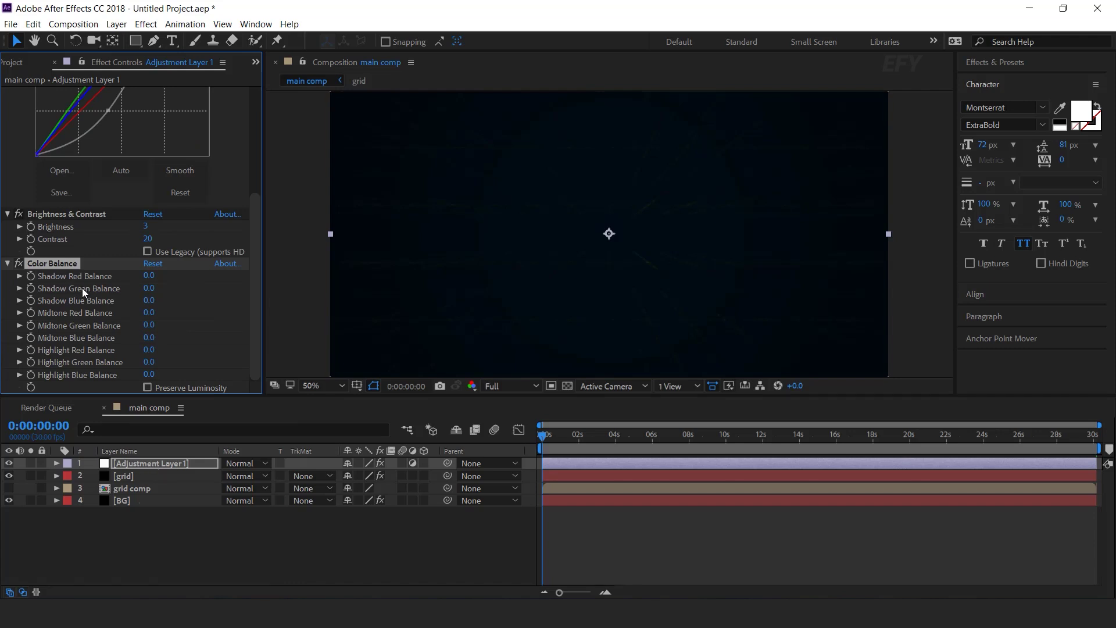
{"action": "left_click", "coordinate": [152, 288]}
{"action": "type", "text": "10"}
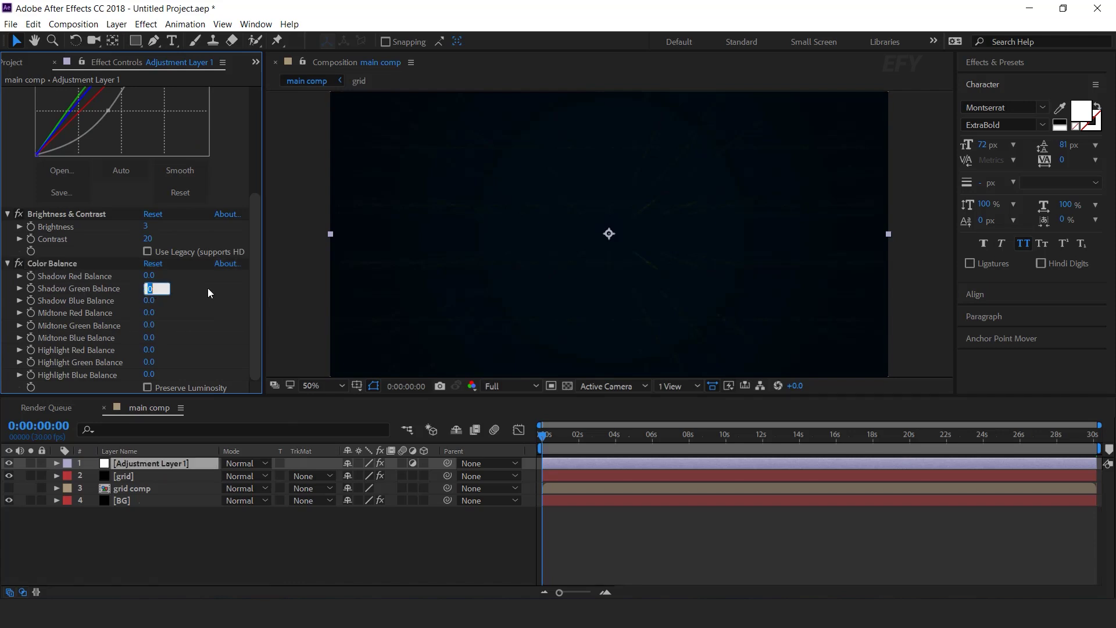
{"action": "key", "text": "Return"}
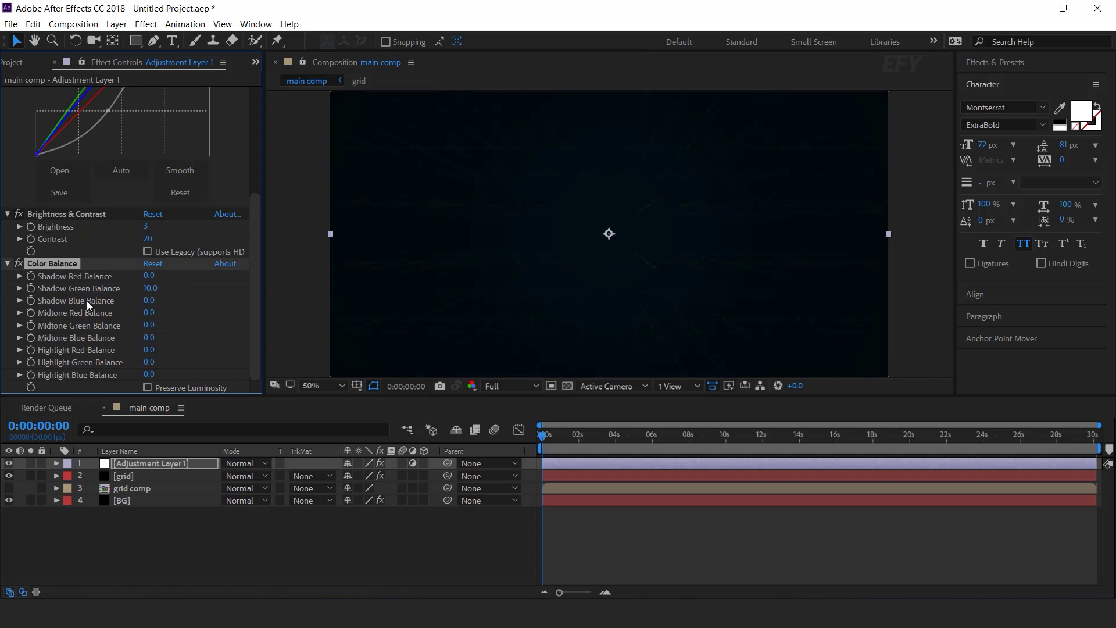
Step: Set the Color Balance effect's Shadow Blue, Highlight Green and Highlight Blue Balance to 30 each
{"action": "left_click", "coordinate": [147, 300]}
{"action": "key", "text": "Return"}
{"action": "left_click", "coordinate": [149, 362]}
{"action": "type", "text": "30"}
{"action": "left_click", "coordinate": [161, 375]}
{"action": "type", "text": "30"}
{"action": "key", "text": "Return"}
Step: Apply CC Toner to the adjustment layer and change its Midtones color to a bright, saturated blue
{"action": "left_click", "coordinate": [167, 464]}
{"action": "key", "text": "ctrl+space"}
{"action": "type", "text": "cc t"}
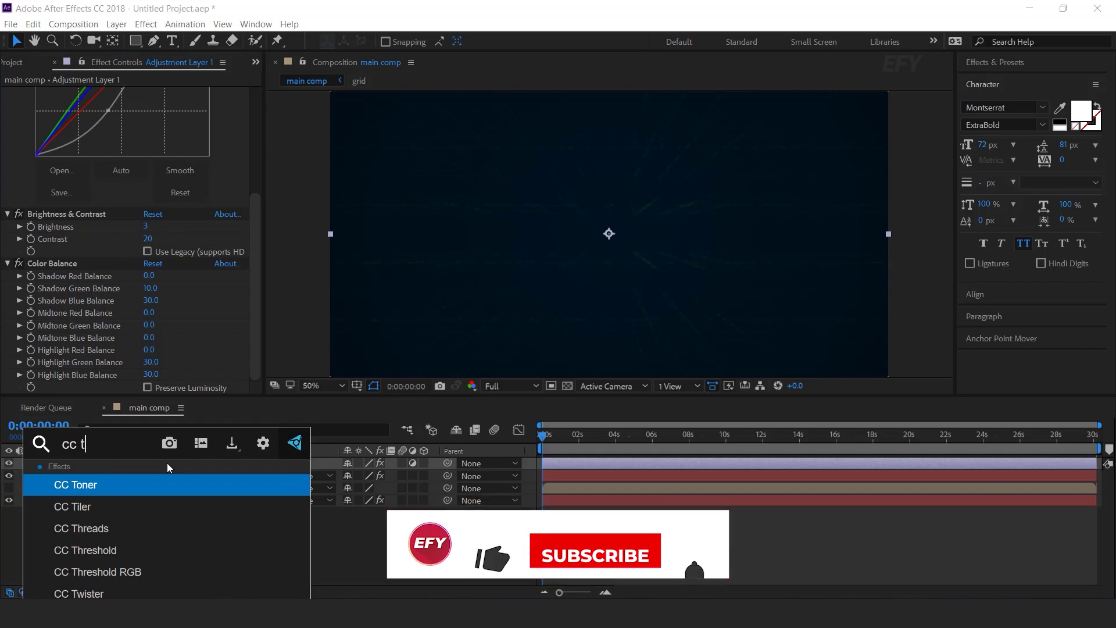
{"action": "key", "text": "Return"}
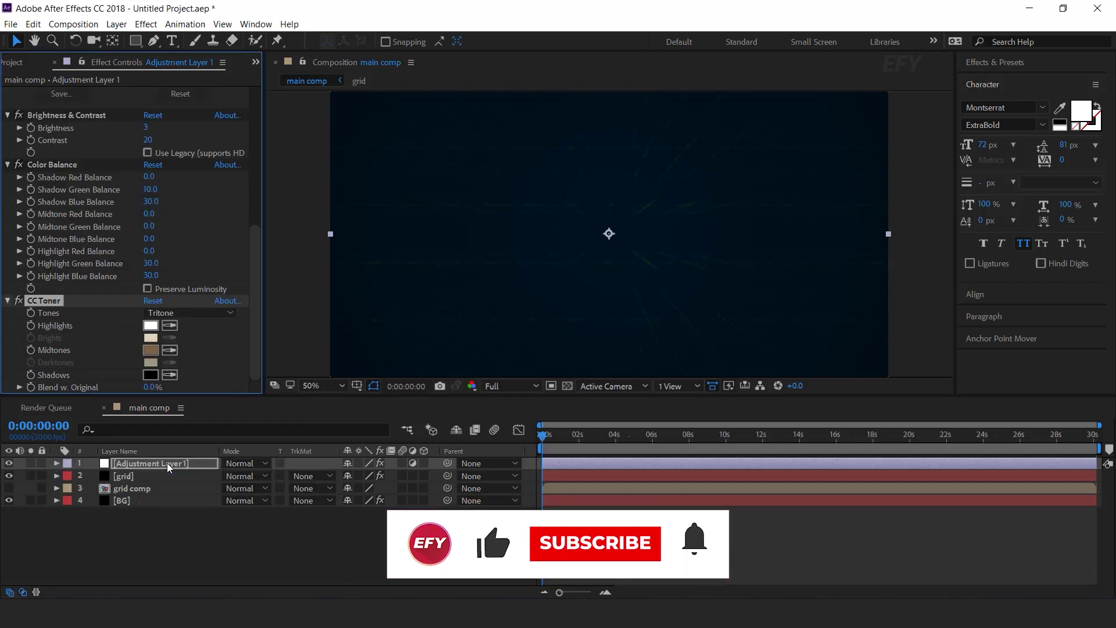
{"action": "left_click", "coordinate": [150, 351]}
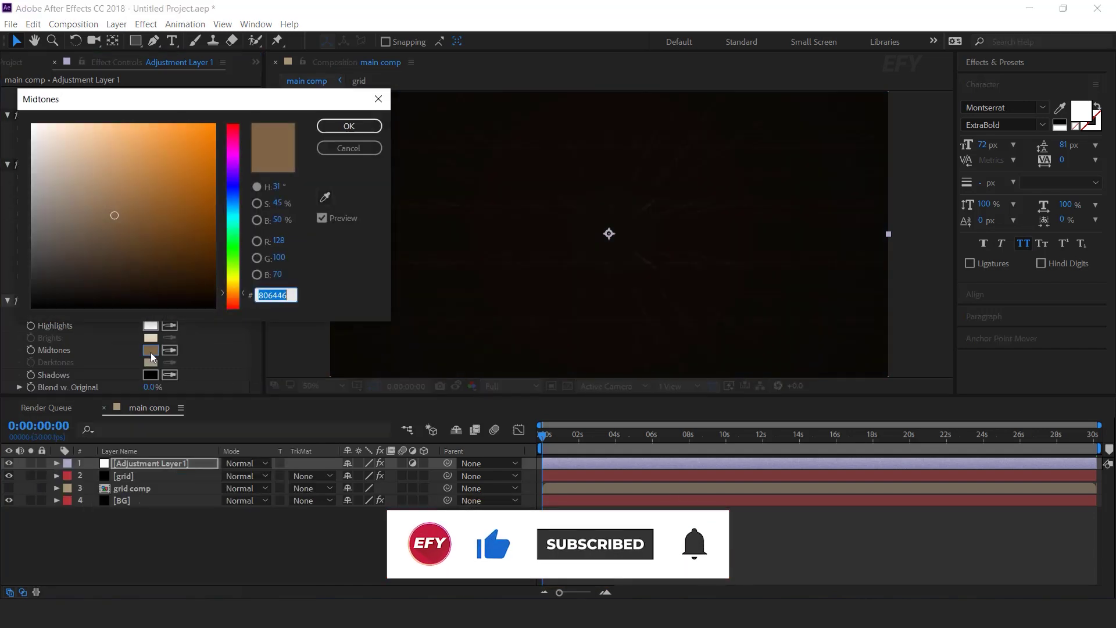
{"action": "left_click", "coordinate": [232, 207]}
{"action": "left_click", "coordinate": [187, 131]}
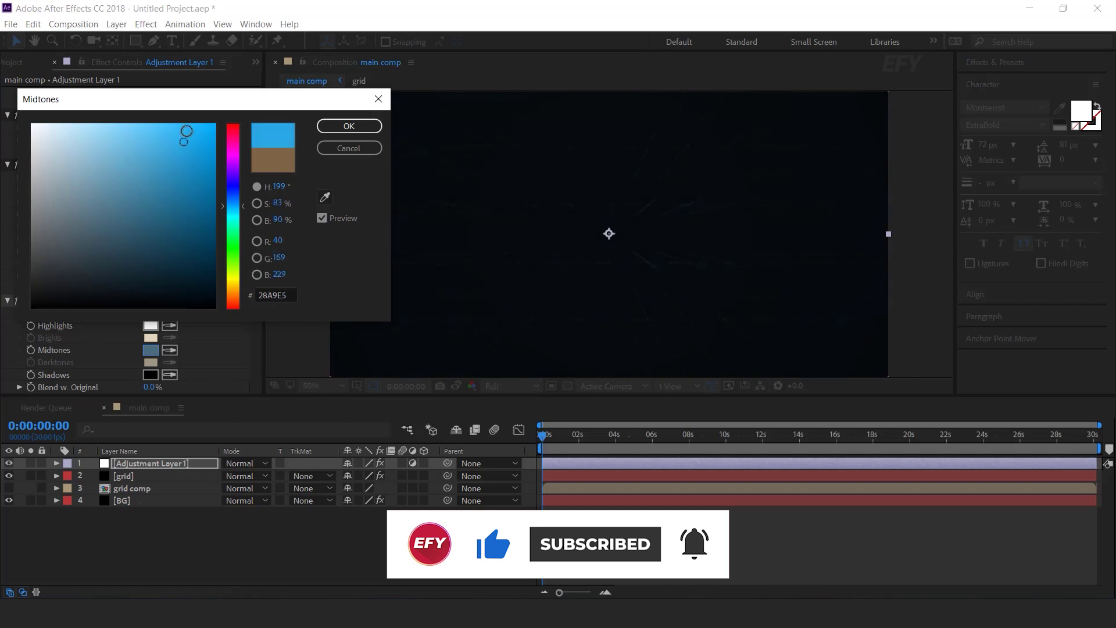
{"action": "left_click", "coordinate": [199, 124]}
{"action": "left_click", "coordinate": [349, 126]}
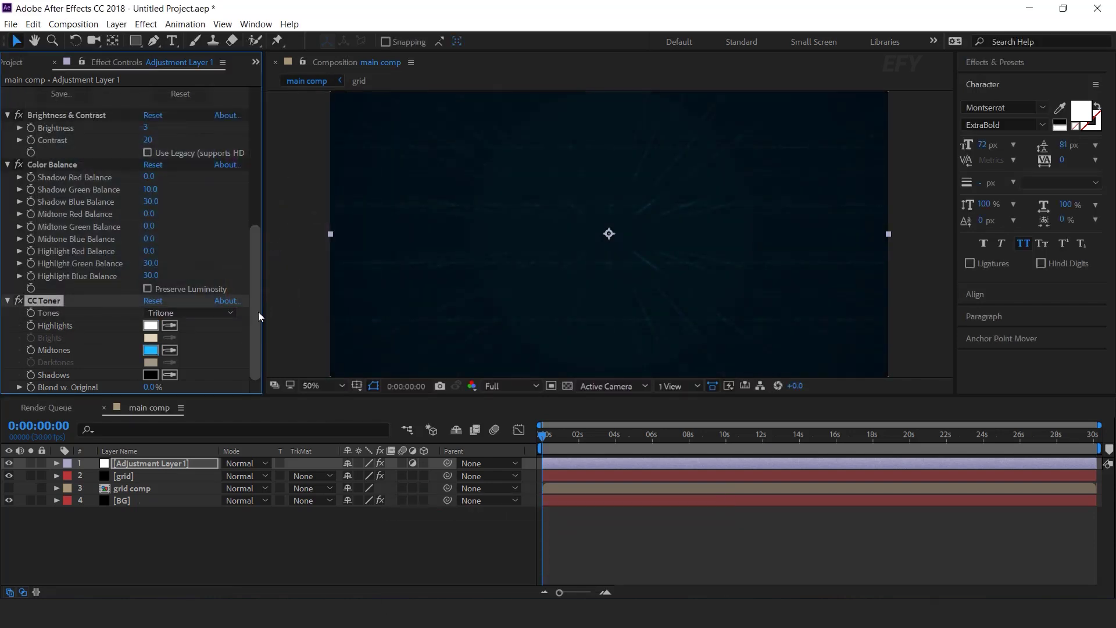
Step: Apply Sharpen to the adjustment layer with a Sharpen Amount of 4
{"action": "key", "text": "ctrl+space"}
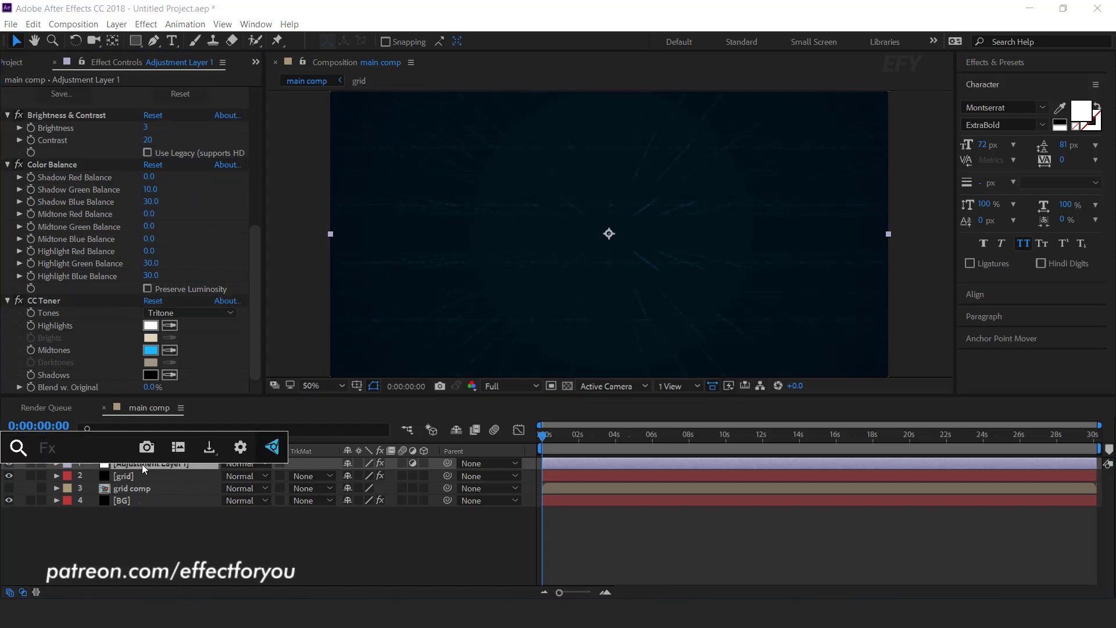
{"action": "type", "text": "sh"}
{"action": "key", "text": "Return"}
{"action": "left_click", "coordinate": [147, 388]}
{"action": "type", "text": "4"}
{"action": "key", "text": "Return"}
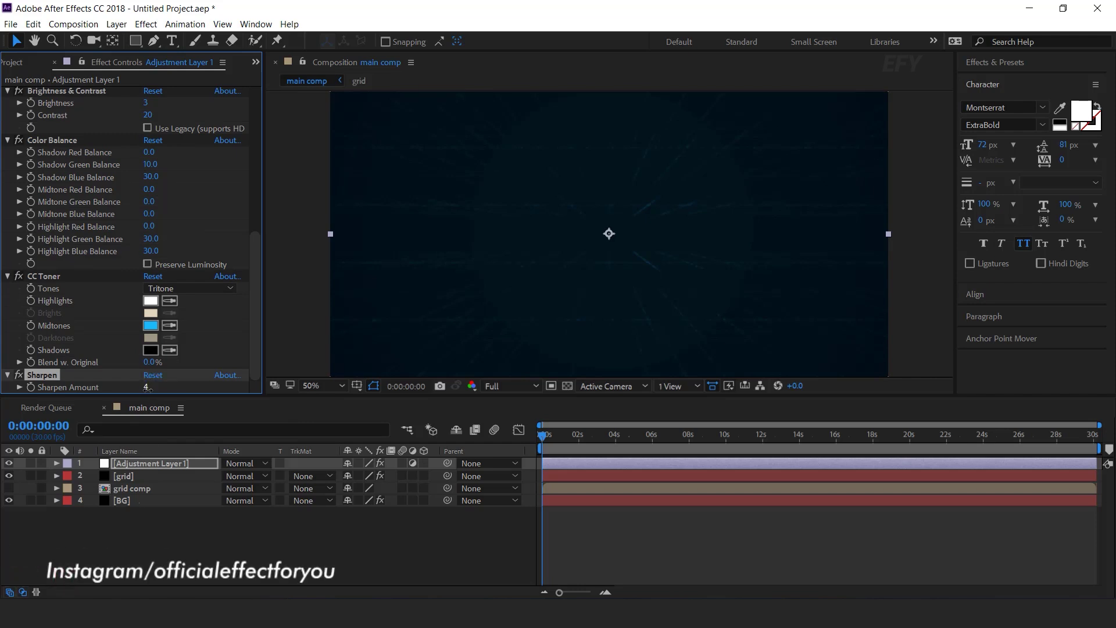
Step: Refine the adjustment layer's RGB S-curve, raising its upper point to brighten the lighter tones
{"action": "left_click_drag", "start_coordinate": [255, 305], "coordinate": [254, 127]}
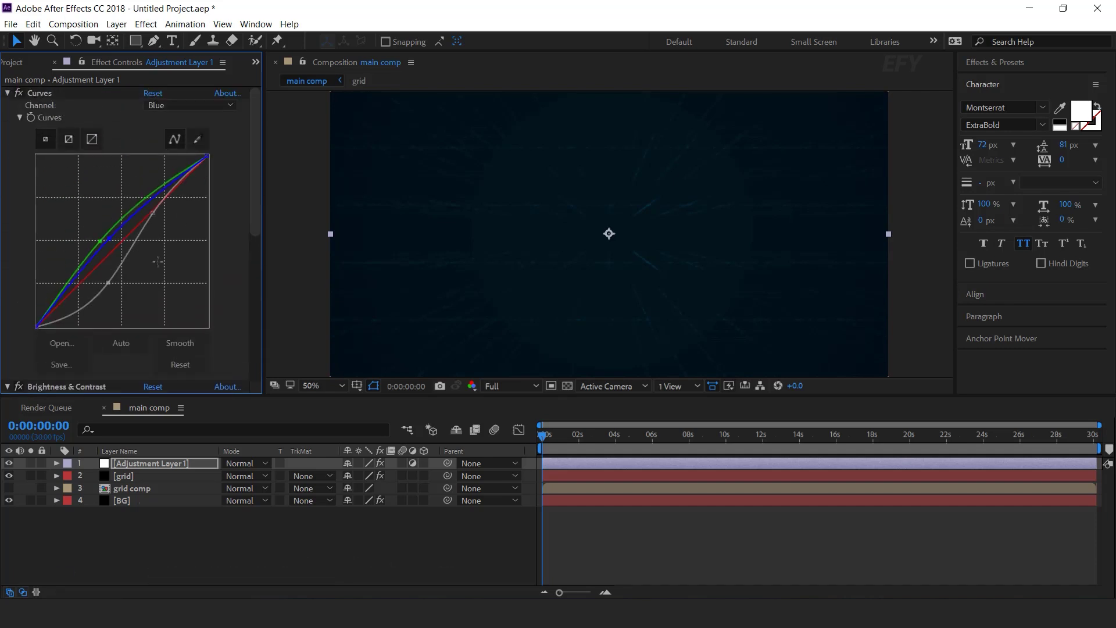
{"action": "left_click_drag", "start_coordinate": [108, 282], "coordinate": [107, 283]}
{"action": "left_click_drag", "start_coordinate": [154, 214], "coordinate": [160, 202]}
{"action": "left_click_drag", "start_coordinate": [256, 212], "coordinate": [254, 305]}
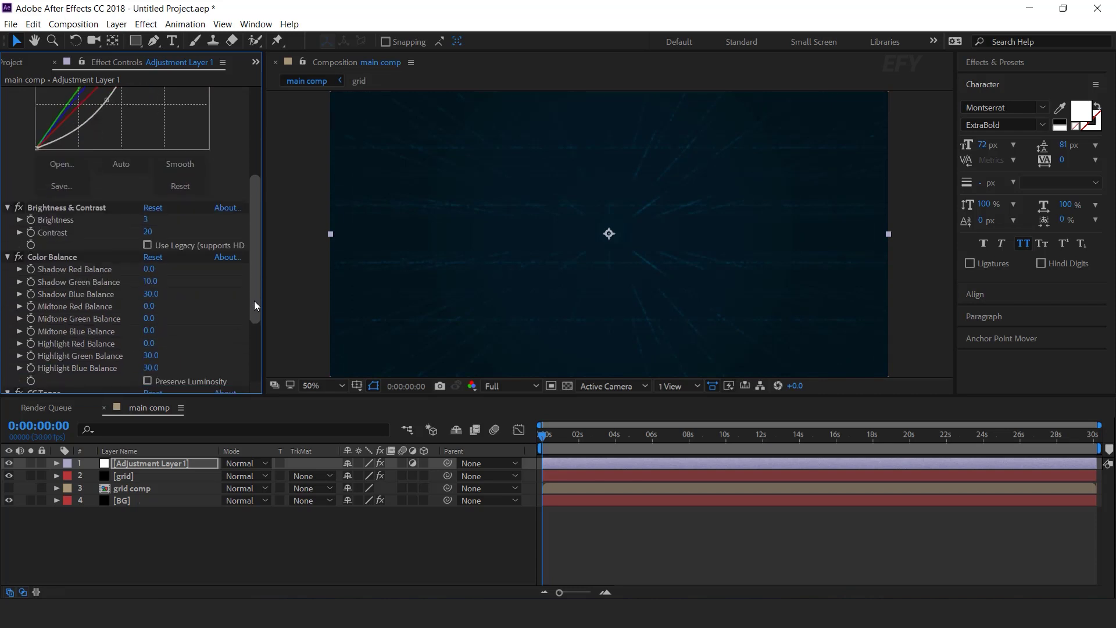
{"action": "left_click", "coordinate": [443, 542]}
Step: Set the grid solid layer's blending mode to Add
{"action": "left_click", "coordinate": [134, 477]}
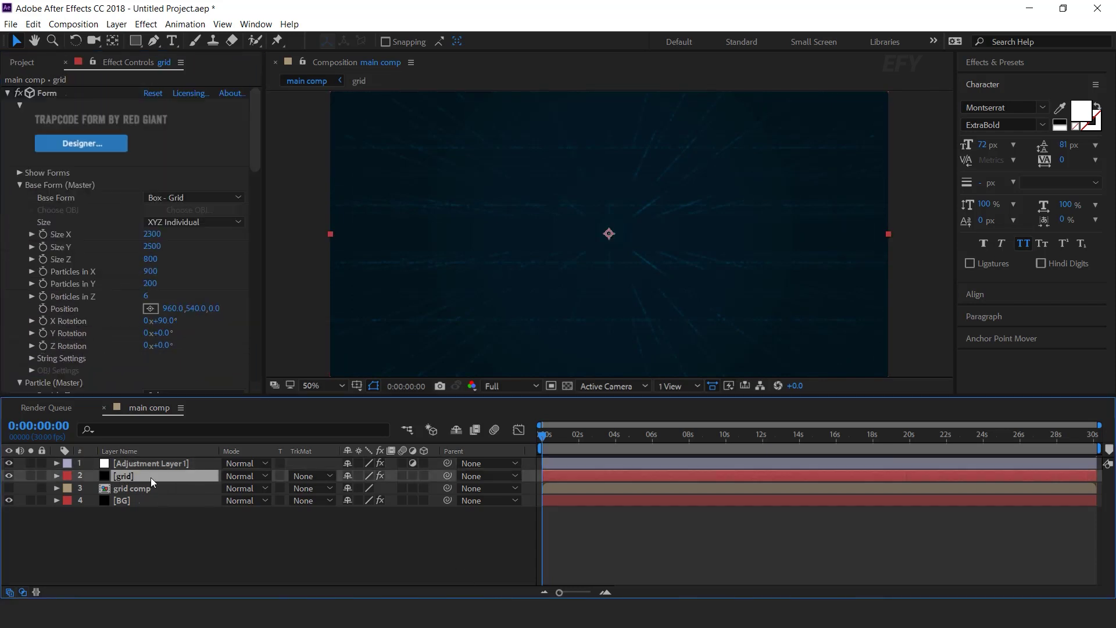
{"action": "left_click", "coordinate": [243, 476]}
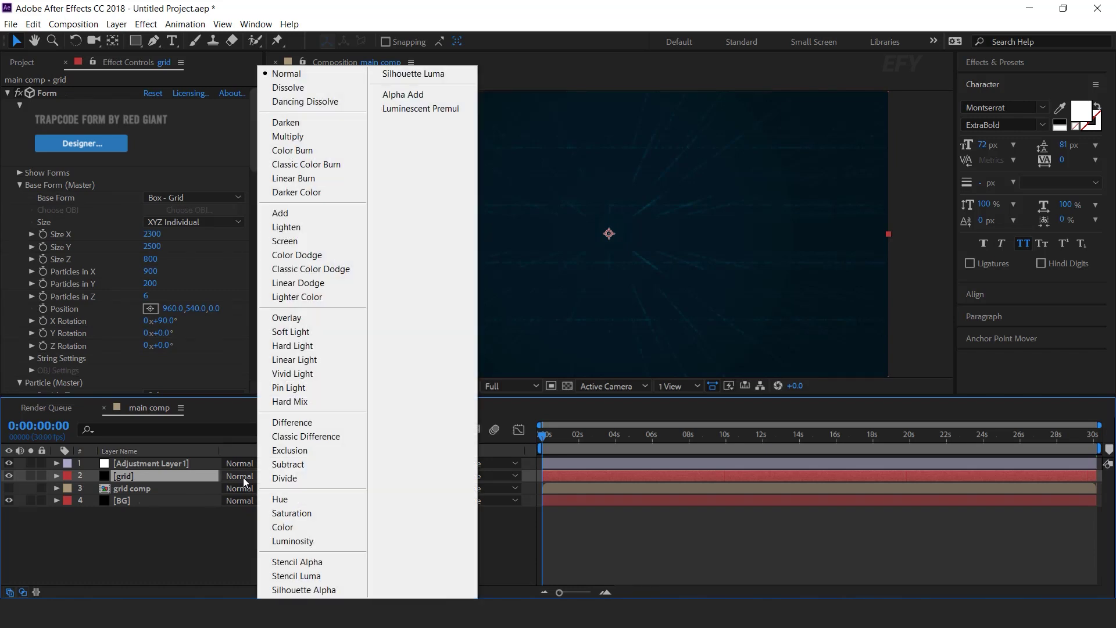
{"action": "left_click", "coordinate": [281, 214]}
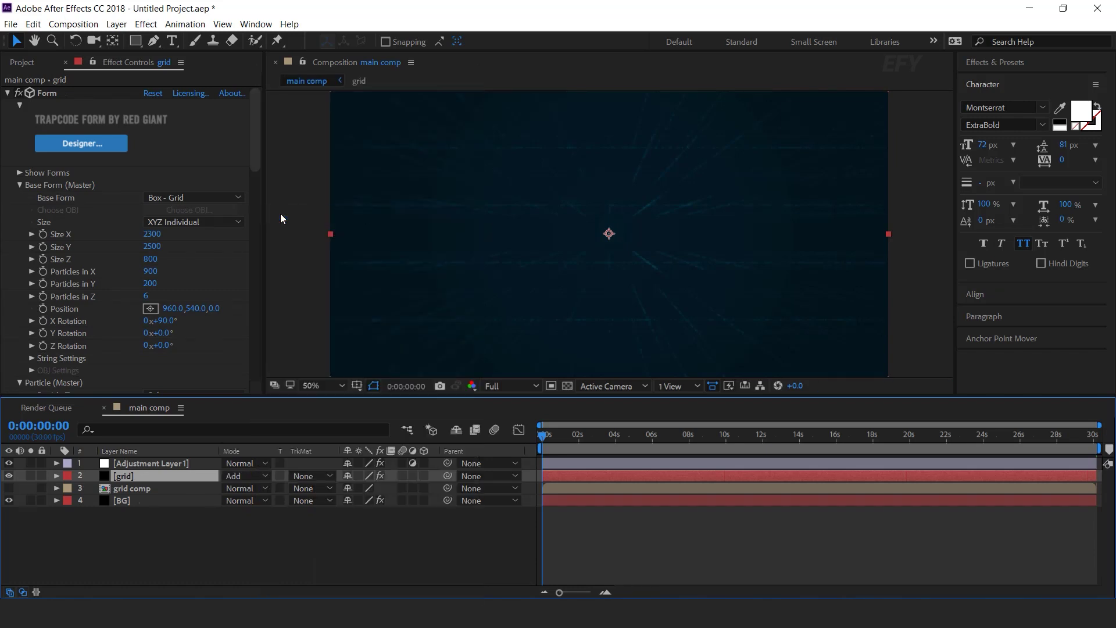
Step: Move to 0:00:01:08, add flare.mp4 as the top layer of main comp and set its blending mode to Screen
{"action": "mouse_move", "coordinate": [551, 437]}
{"action": "left_mouse_down"}
{"action": "mouse_move", "coordinate": [606, 436]}
{"action": "mouse_move", "coordinate": [566, 436]}
{"action": "left_mouse_up"}
{"action": "left_click", "coordinate": [421, 525]}
{"action": "left_click", "coordinate": [25, 61]}
{"action": "left_click", "coordinate": [77, 306]}
{"action": "left_click", "coordinate": [35, 236]}
{"action": "left_click_drag", "start_coordinate": [36, 239], "coordinate": [138, 459]}
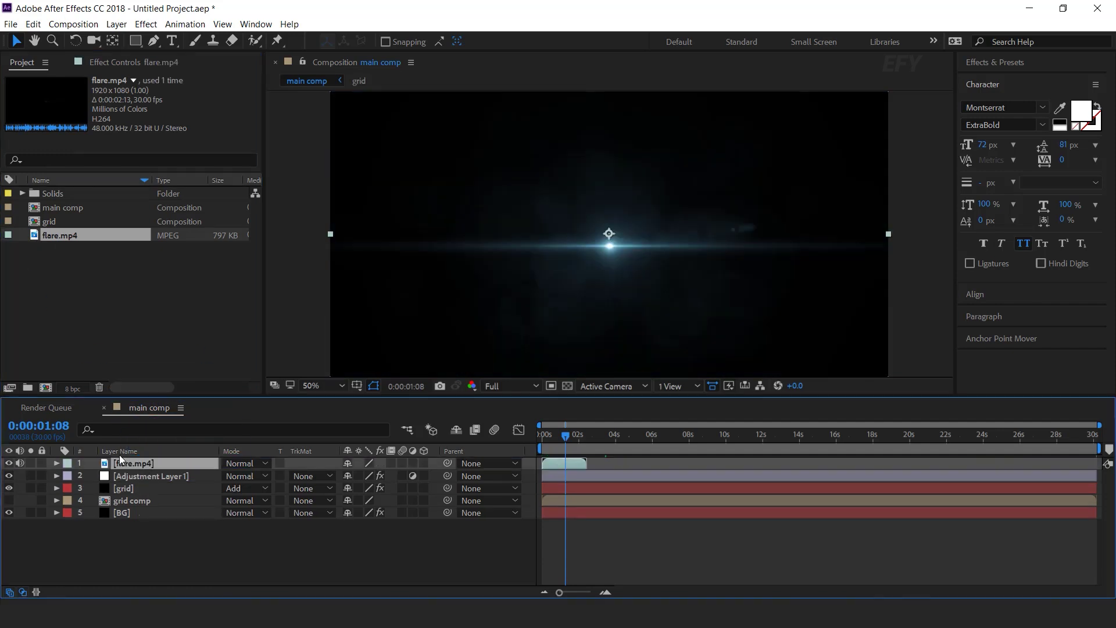
{"action": "left_click", "coordinate": [241, 464]}
{"action": "left_click", "coordinate": [305, 243]}
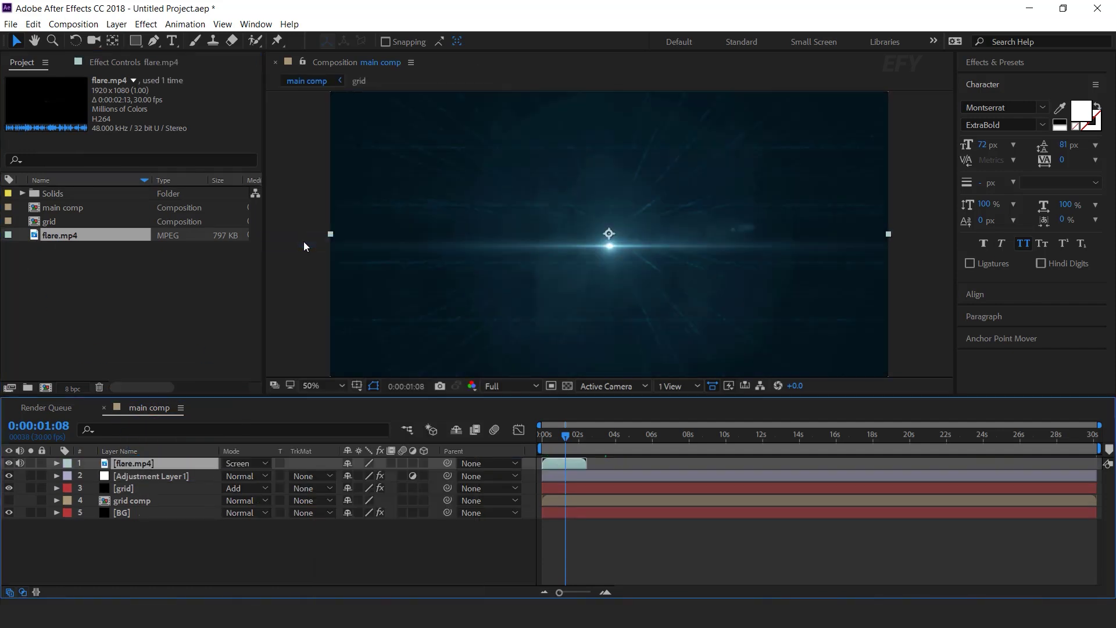
{"action": "left_click", "coordinate": [470, 542]}
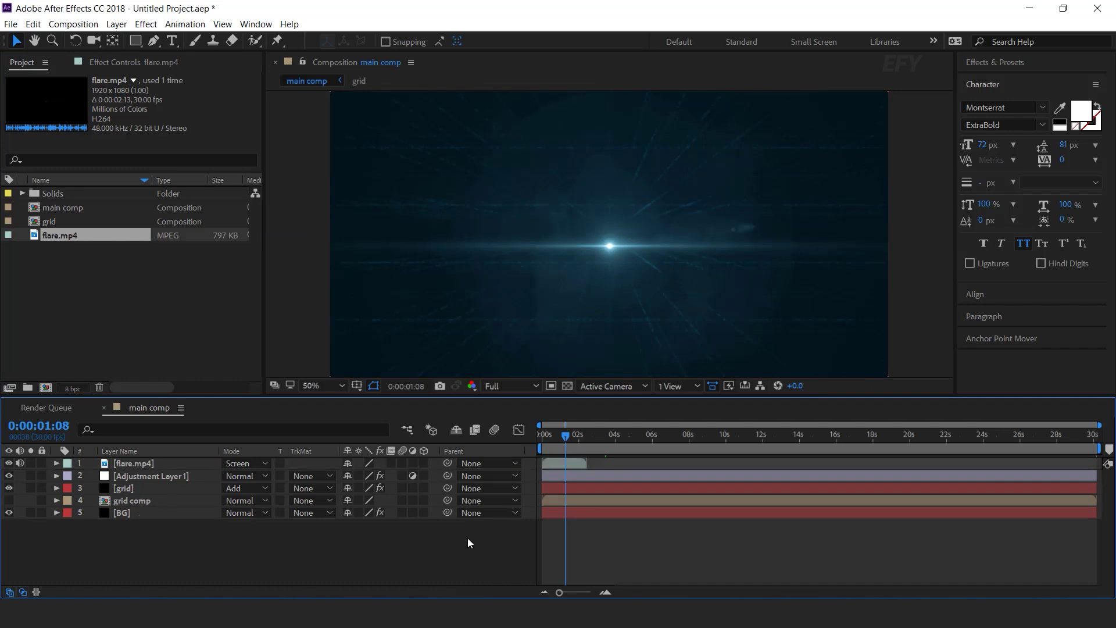
Step: Create a new black 1920 x 1080 solid named mask on top of main comp
{"action": "right_click", "coordinate": [406, 540]}
{"action": "mouse_move", "coordinate": [457, 404]}
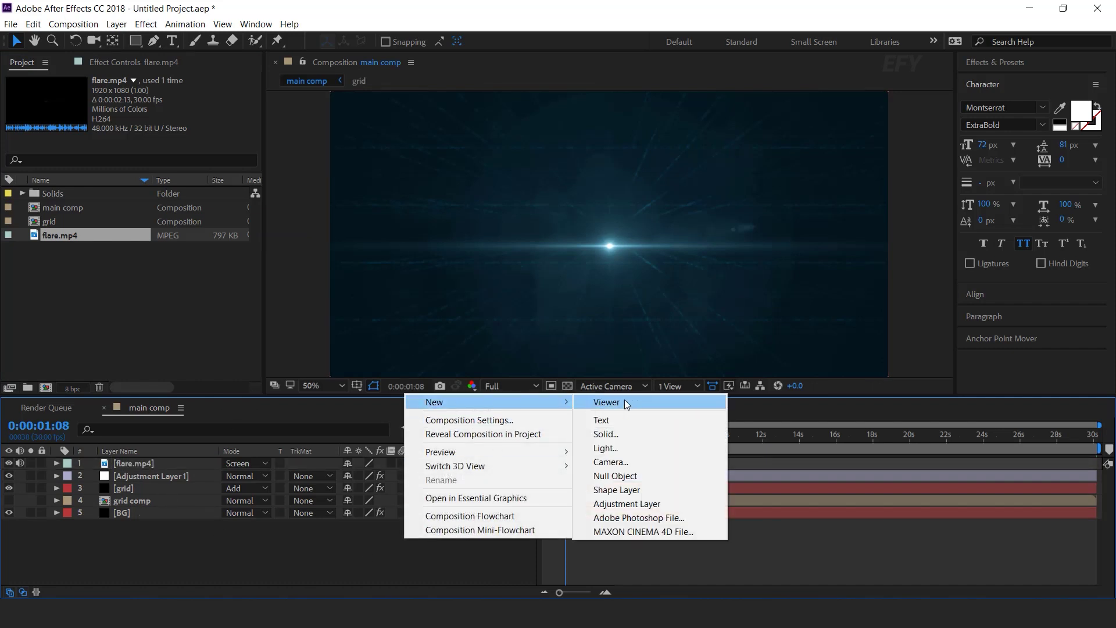
{"action": "left_click", "coordinate": [616, 434]}
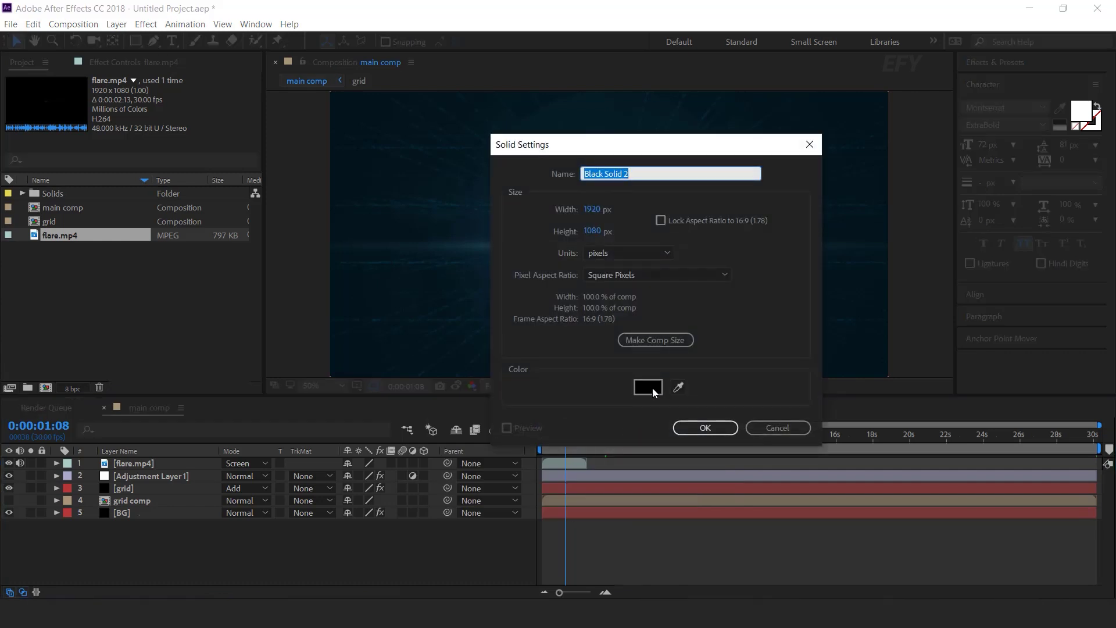
{"action": "type", "text": "mask"}
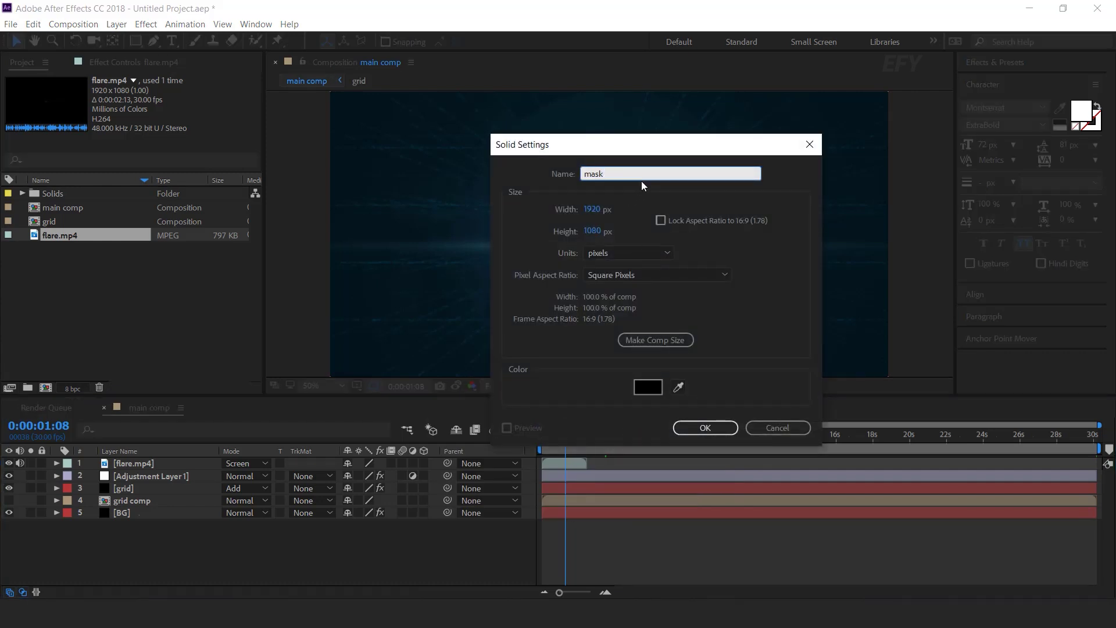
{"action": "key", "text": "Return"}
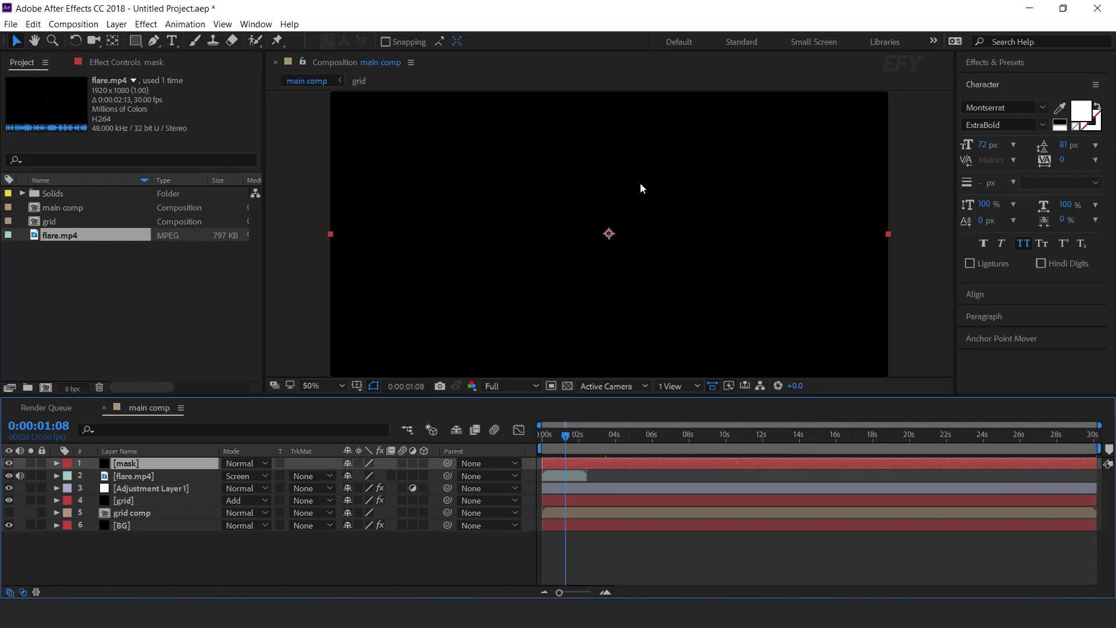
Step: Add a full-size elliptical mask to the mask solid, set to Subtract with a Mask Feather of 347 pixels
{"action": "left_click_drag", "start_coordinate": [138, 41], "coordinate": [197, 71]}
{"action": "double_click", "coordinate": [136, 42]}
{"action": "key", "text": "v"}
{"action": "left_click", "coordinate": [367, 494]}
{"action": "left_click", "coordinate": [366, 525]}
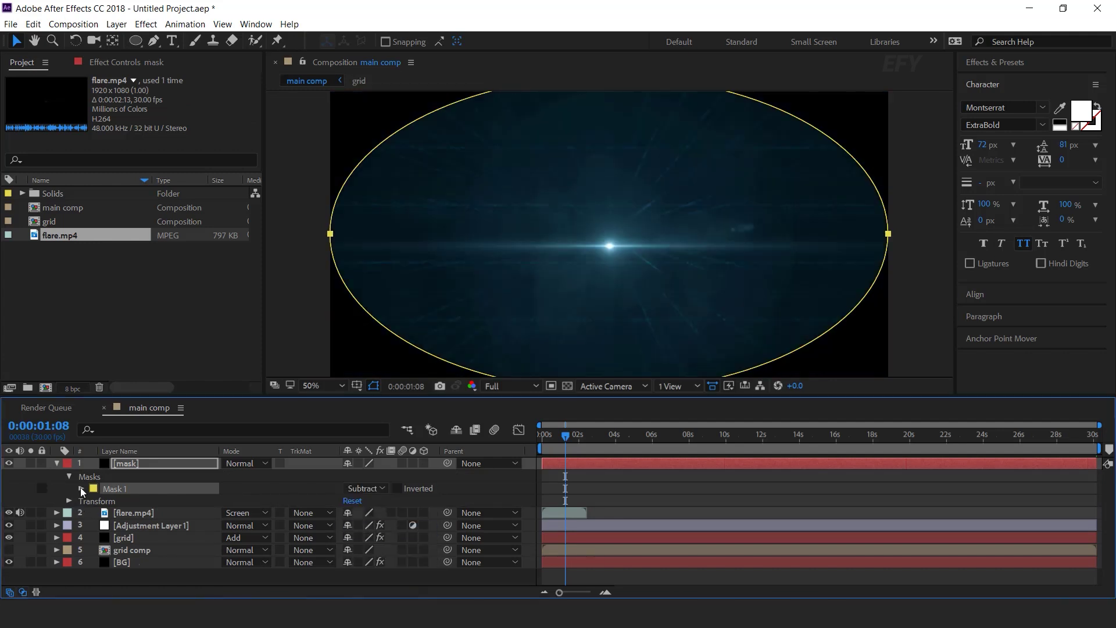
{"action": "left_click", "coordinate": [82, 491]}
{"action": "left_click_drag", "start_coordinate": [379, 512], "coordinate": [622, 512]}
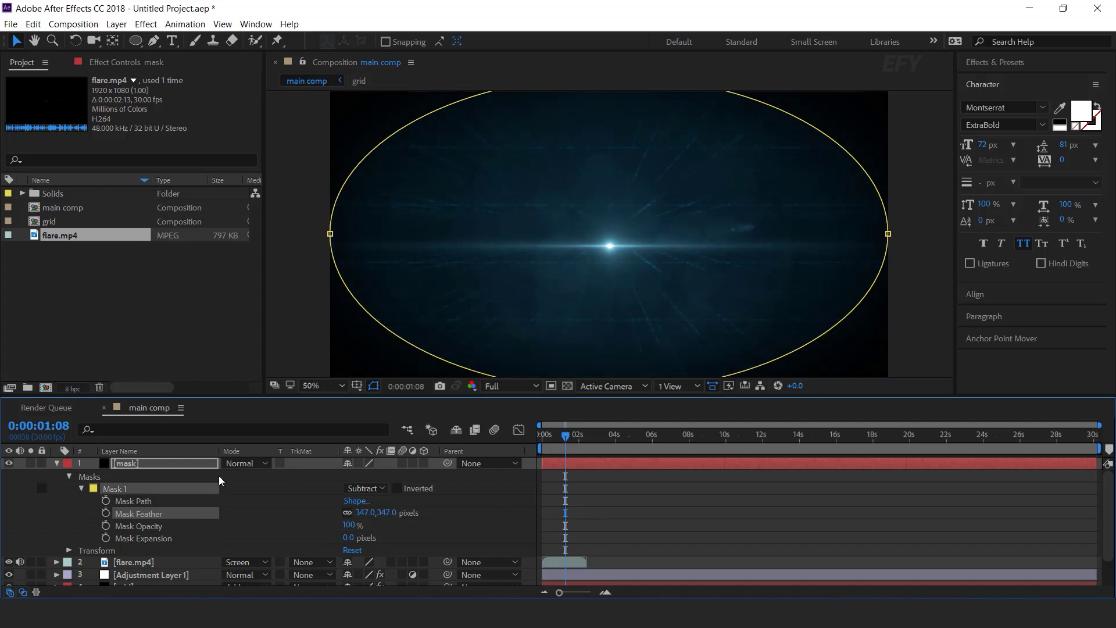
Step: Set the mask solid's opacity to 50% and collapse its properties
{"action": "left_click", "coordinate": [173, 462]}
{"action": "key", "text": "t"}
{"action": "left_click", "coordinate": [350, 475]}
{"action": "type", "text": "50"}
{"action": "key", "text": "Return"}
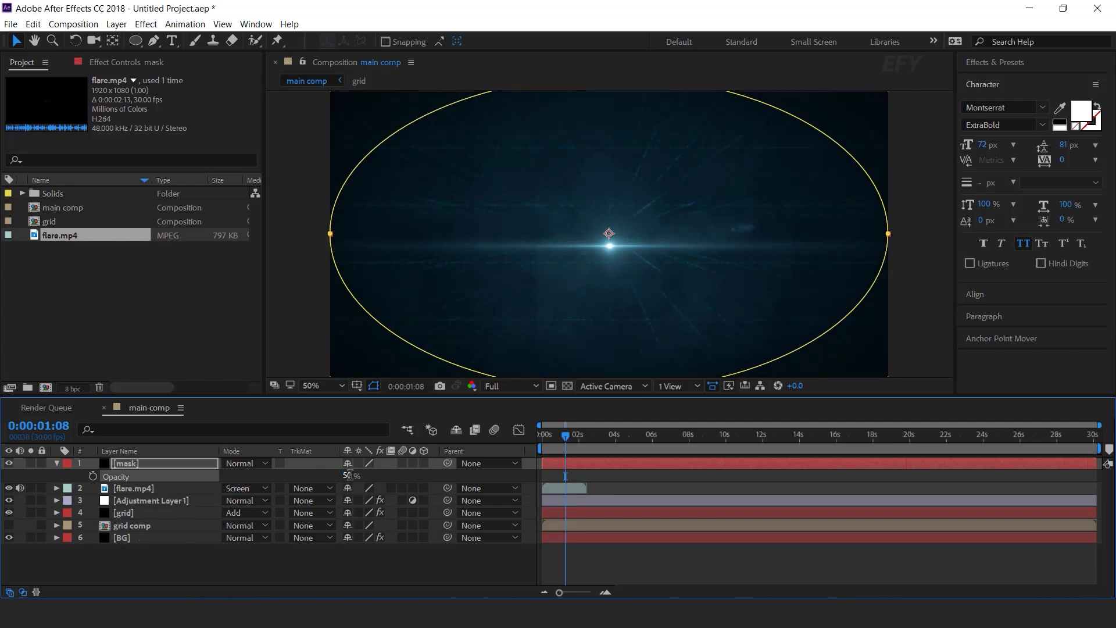
{"action": "left_click", "coordinate": [371, 579]}
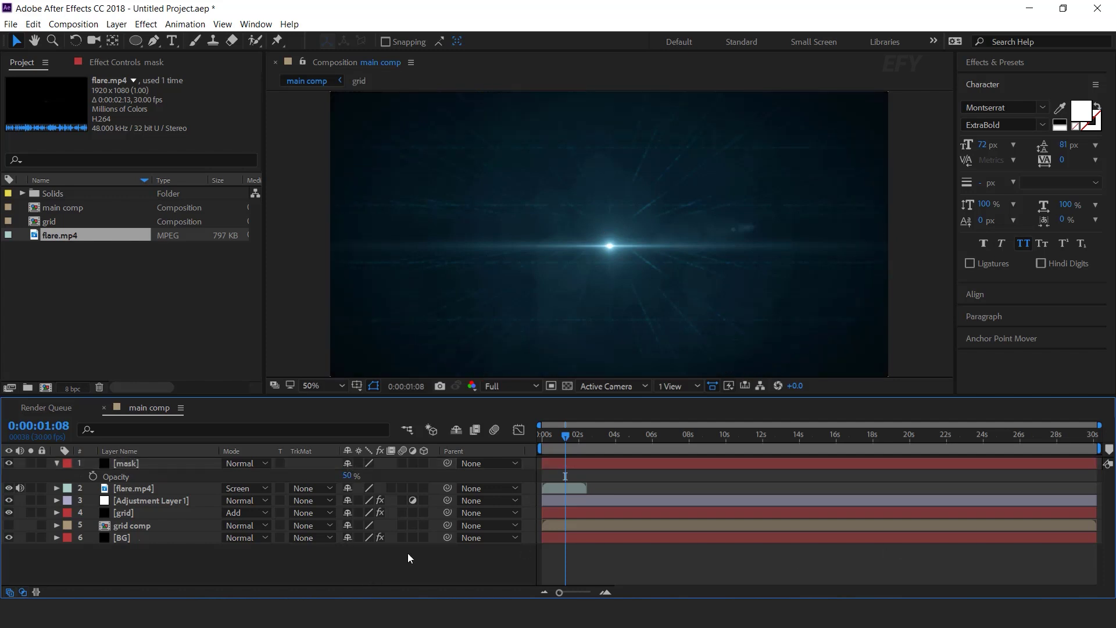
{"action": "left_click", "coordinate": [57, 463]}
Step: Enable motion blur for the flare.mp4, adjustment, grid and grid comp layers
{"action": "key", "text": "="}
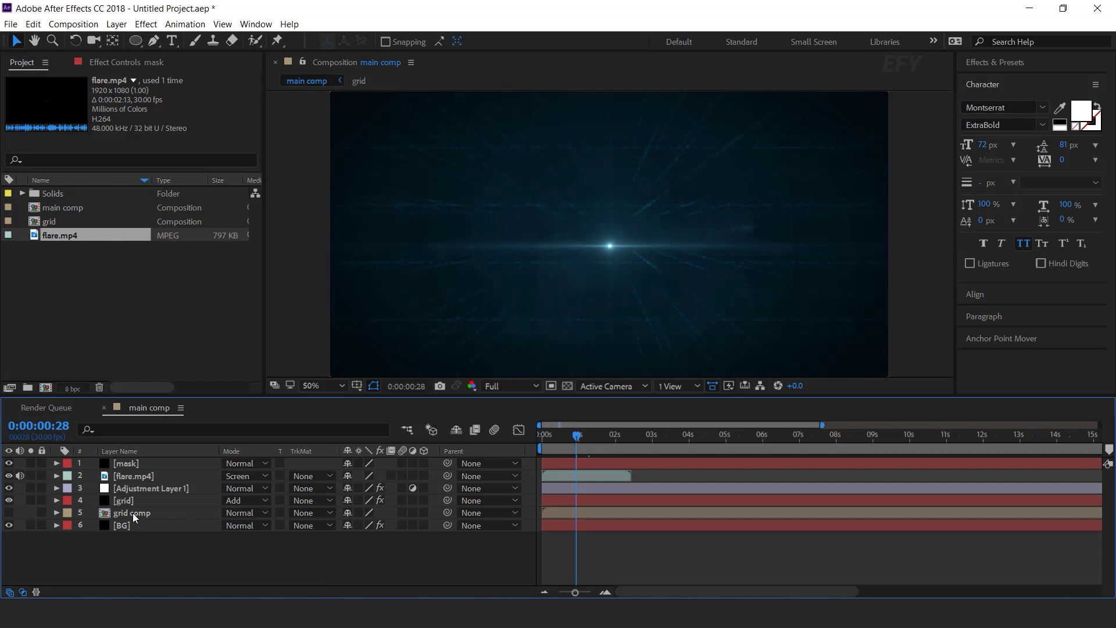
{"action": "left_click", "coordinate": [149, 514]}
{"action": "left_click", "coordinate": [174, 476], "text": "shift"}
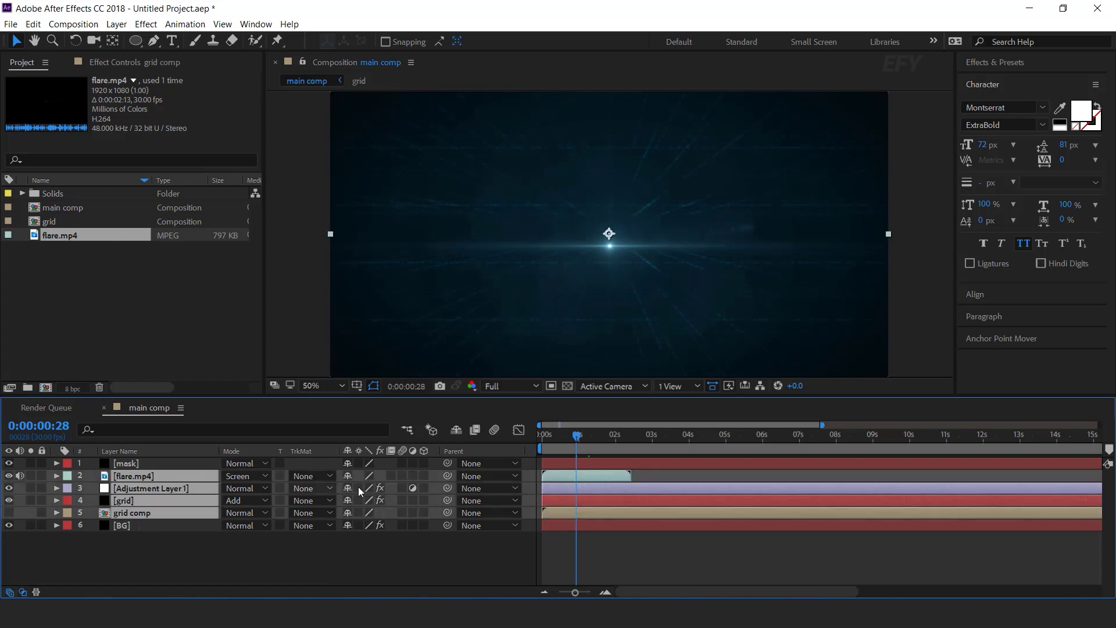
{"action": "left_click", "coordinate": [215, 543]}
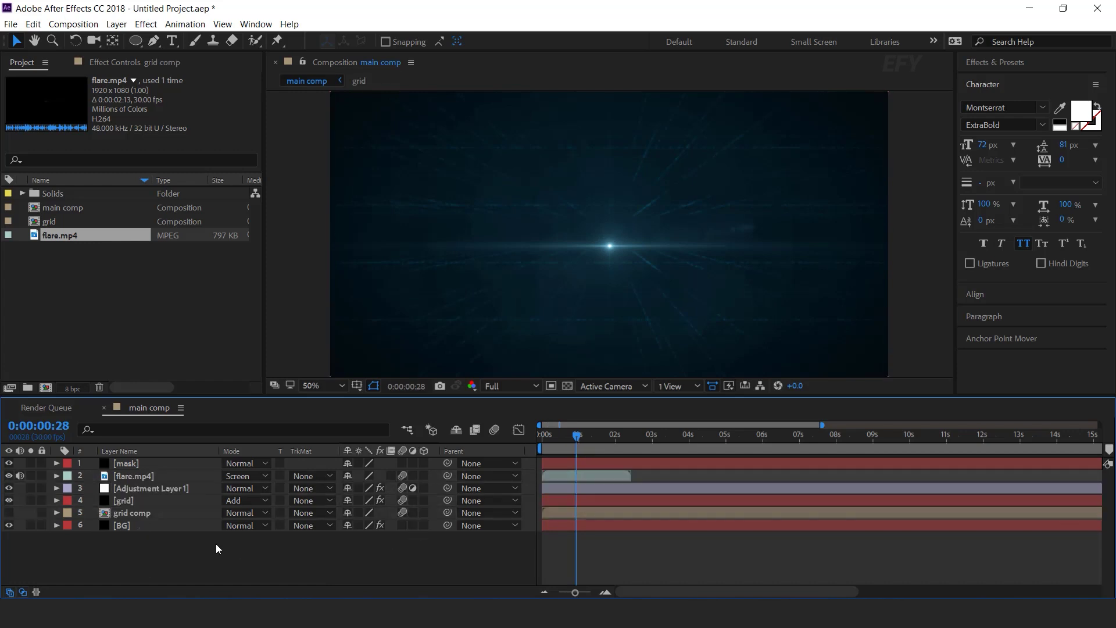
Step: Make flare.mp4 a 3D layer and play a preview of main comp
{"action": "left_click", "coordinate": [119, 475]}
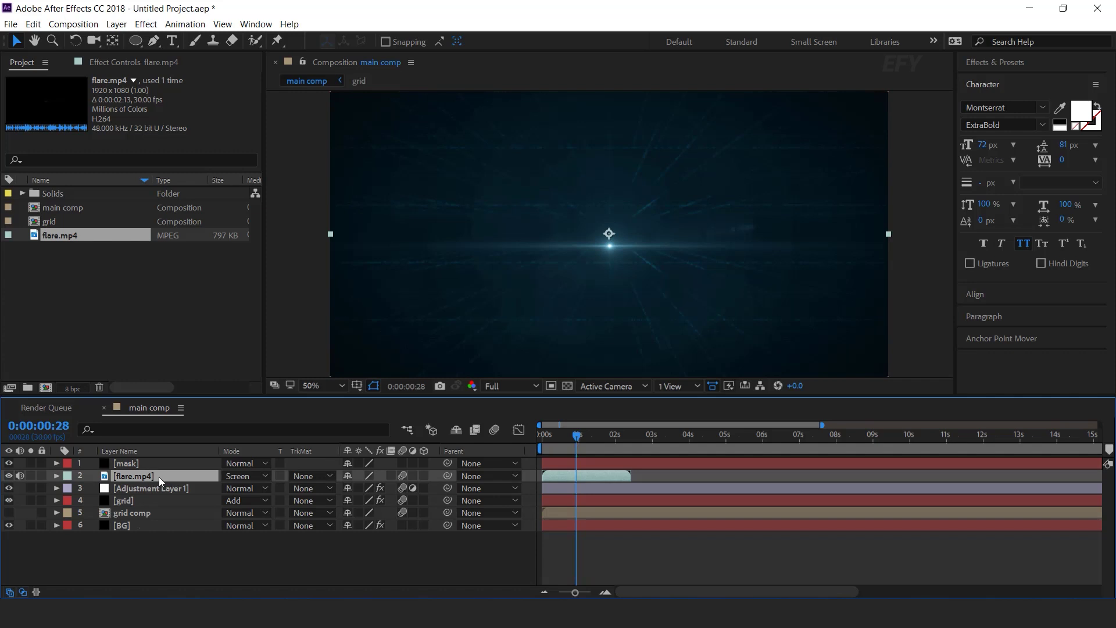
{"action": "left_click", "coordinate": [424, 476]}
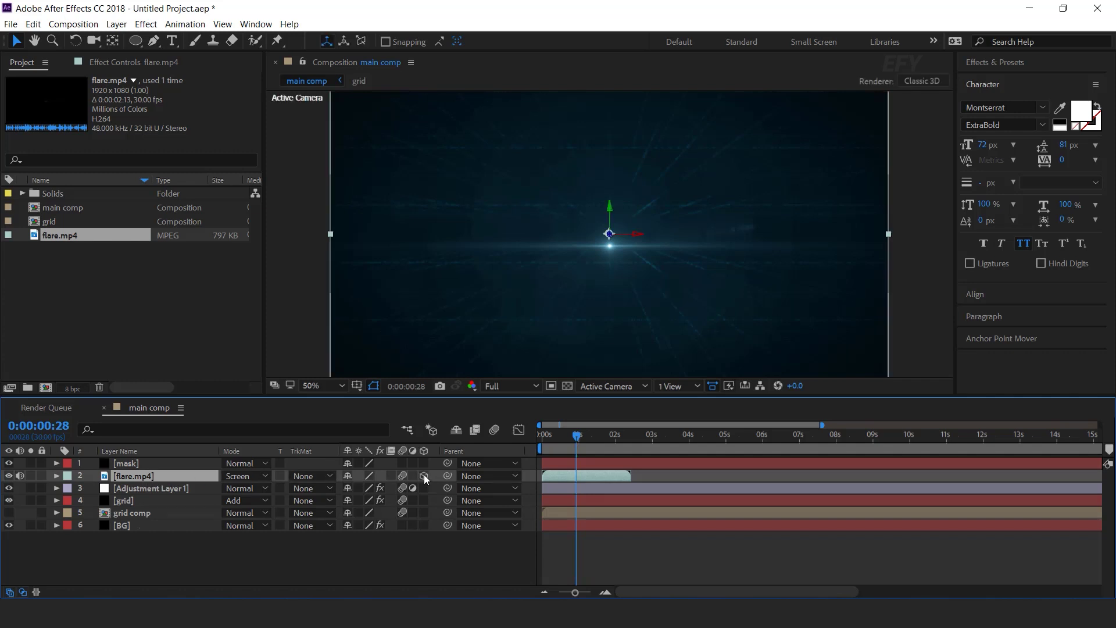
{"action": "left_click", "coordinate": [389, 546]}
{"action": "key", "text": "space"}
Step: Create a new 1920 x 1080, 30 fps composition named text 1
{"action": "left_click", "coordinate": [133, 325]}
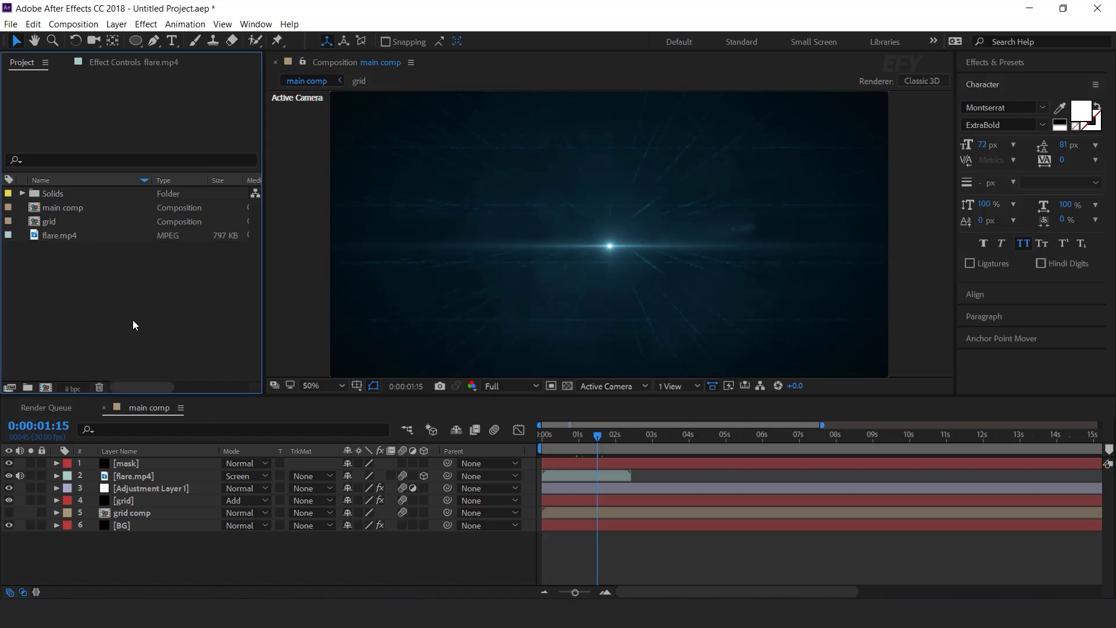
{"action": "left_click", "coordinate": [47, 387]}
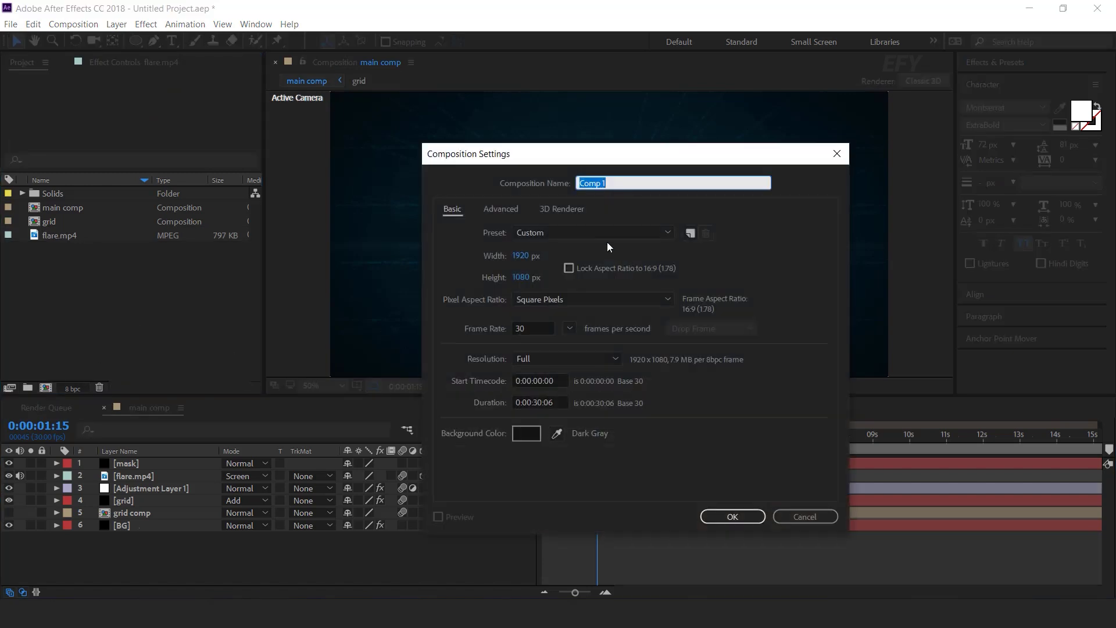
{"action": "type", "text": "text 1"}
{"action": "key", "text": "Return"}
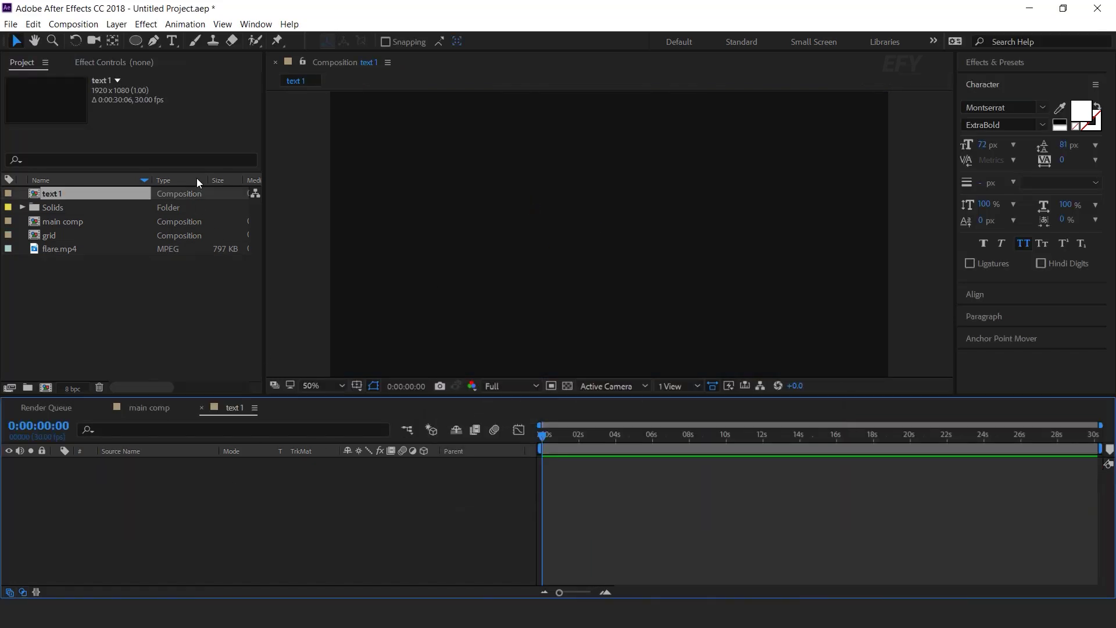
Step: Add a centred text layer reading "digital title" in Montserrat ExtraBold at 100 px
{"action": "left_click", "coordinate": [172, 40]}
{"action": "left_click", "coordinate": [526, 246]}
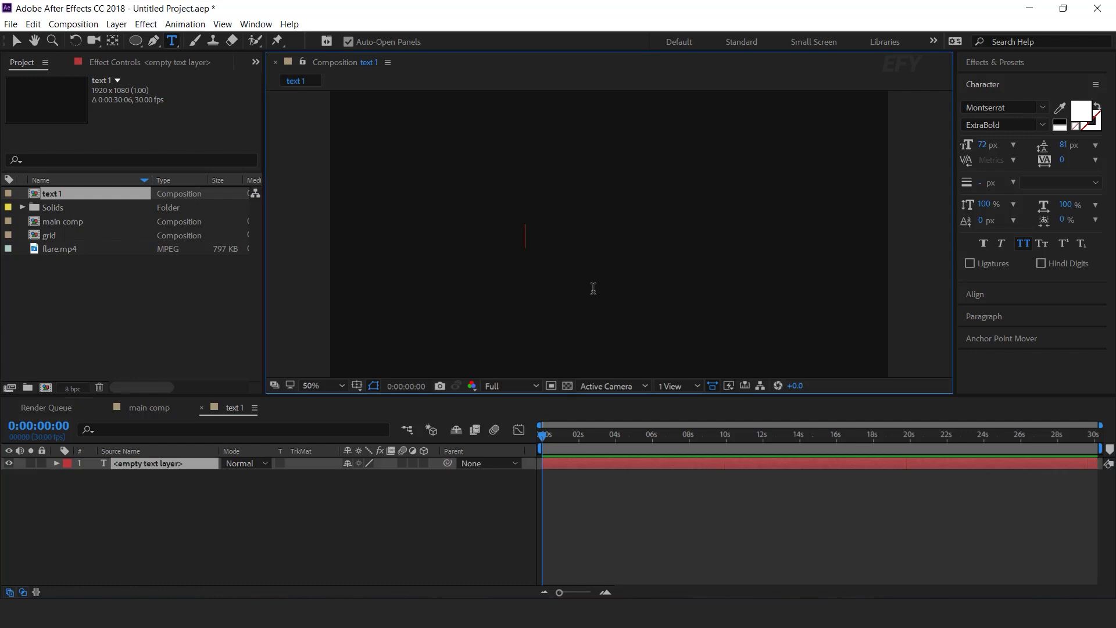
{"action": "type", "text": "digital title"}
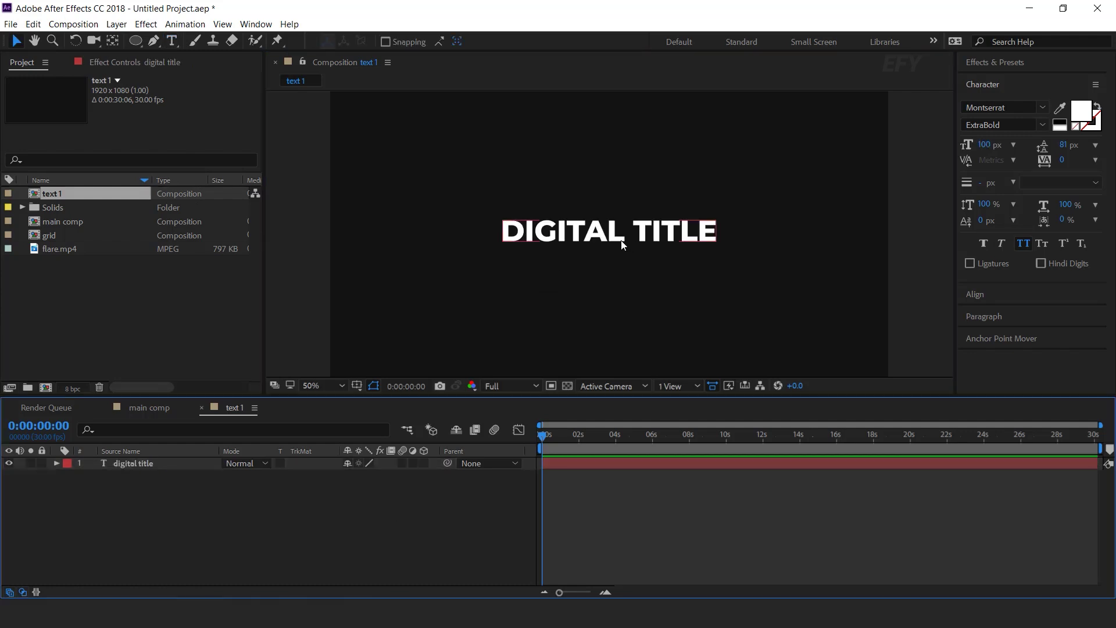
Step: Add a Tracking animator to the digital title text layer
{"action": "left_click", "coordinate": [166, 470]}
{"action": "left_click", "coordinate": [166, 464]}
{"action": "left_click", "coordinate": [56, 464]}
{"action": "left_click", "coordinate": [433, 477]}
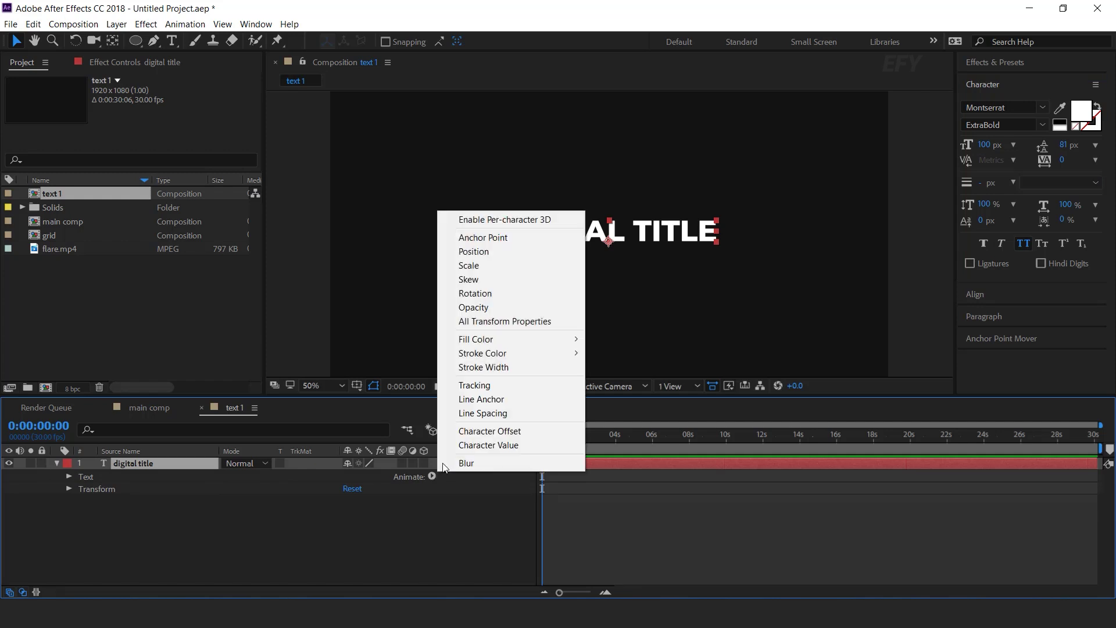
{"action": "left_click", "coordinate": [491, 384]}
Step: Keyframe the title's Tracking Amount from -30 at 0 seconds to 0 at 2 seconds
{"action": "left_click_drag", "start_coordinate": [559, 591], "coordinate": [647, 592]}
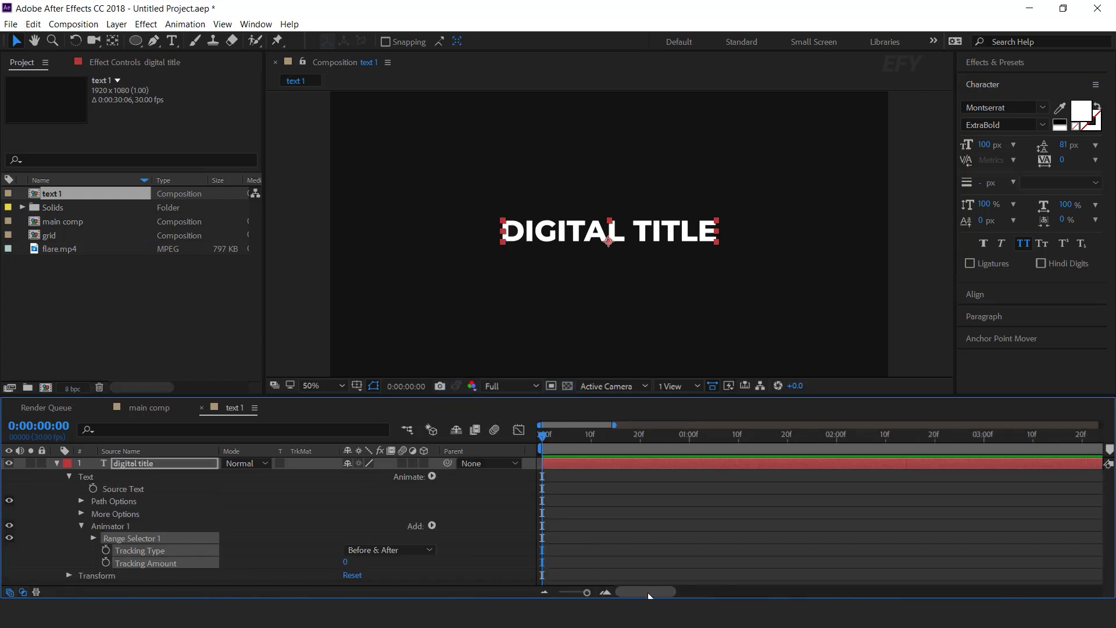
{"action": "left_click", "coordinate": [837, 439]}
{"action": "left_click", "coordinate": [192, 563]}
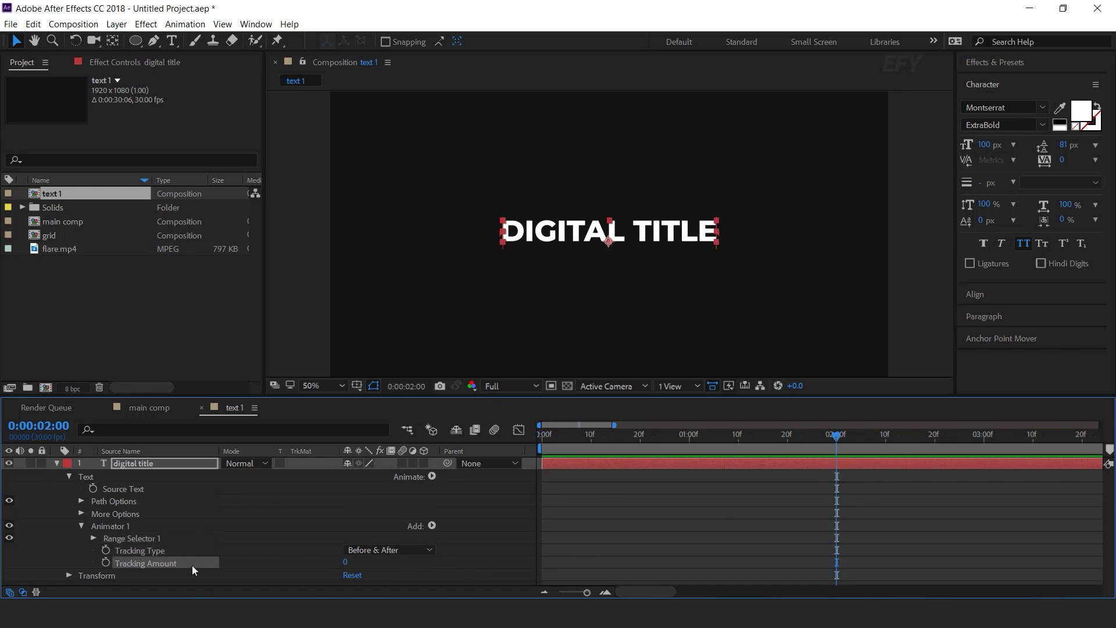
{"action": "left_click", "coordinate": [106, 562]}
{"action": "left_click_drag", "start_coordinate": [837, 439], "coordinate": [409, 457]}
{"action": "left_click", "coordinate": [347, 562]}
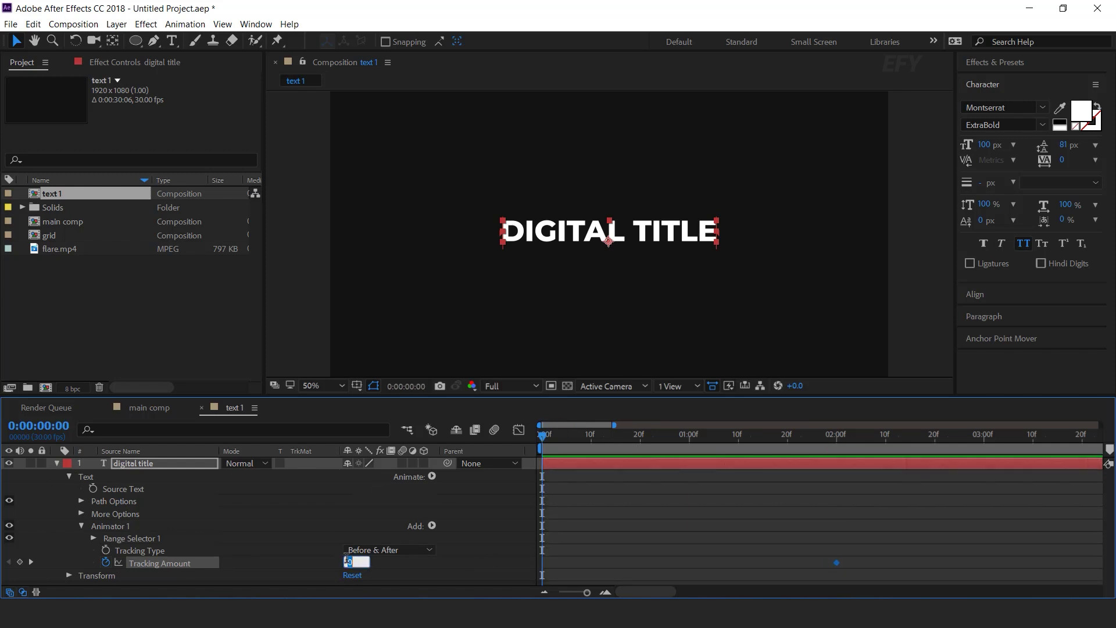
{"action": "type", "text": "-30"}
{"action": "key", "text": "Return"}
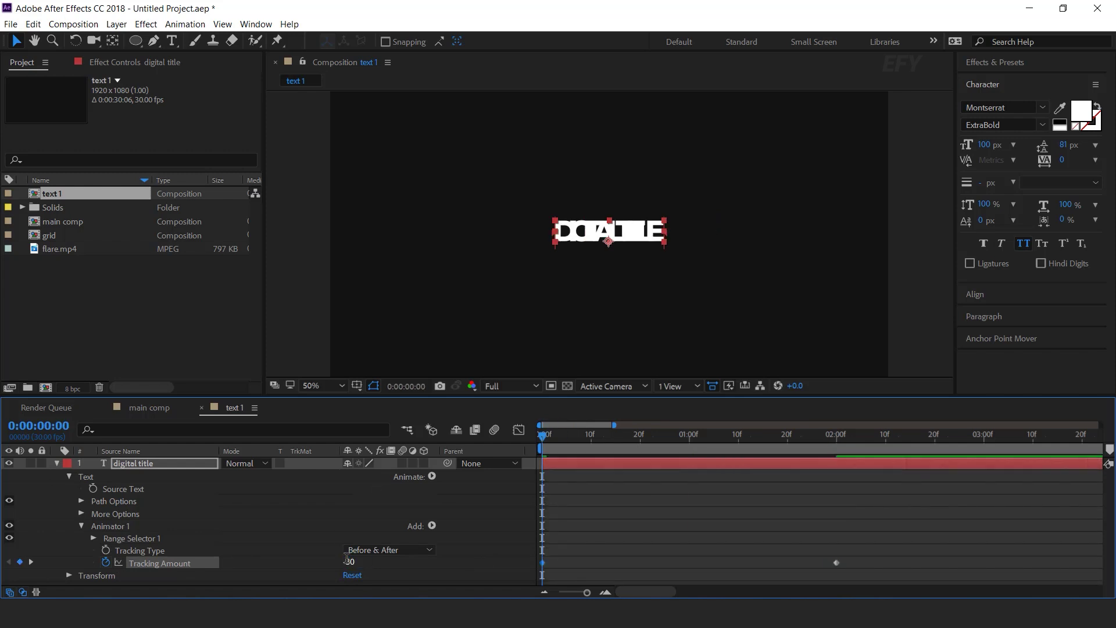
Step: Show only the digital title layer's keyframed property and apply Easy Ease to both Tracking Amount keyframes
{"action": "left_click", "coordinate": [57, 464]}
{"action": "left_click", "coordinate": [644, 442]}
{"action": "key", "text": "u"}
{"action": "left_click_drag", "start_coordinate": [863, 474], "coordinate": [537, 503]}
{"action": "right_click", "coordinate": [837, 476]}
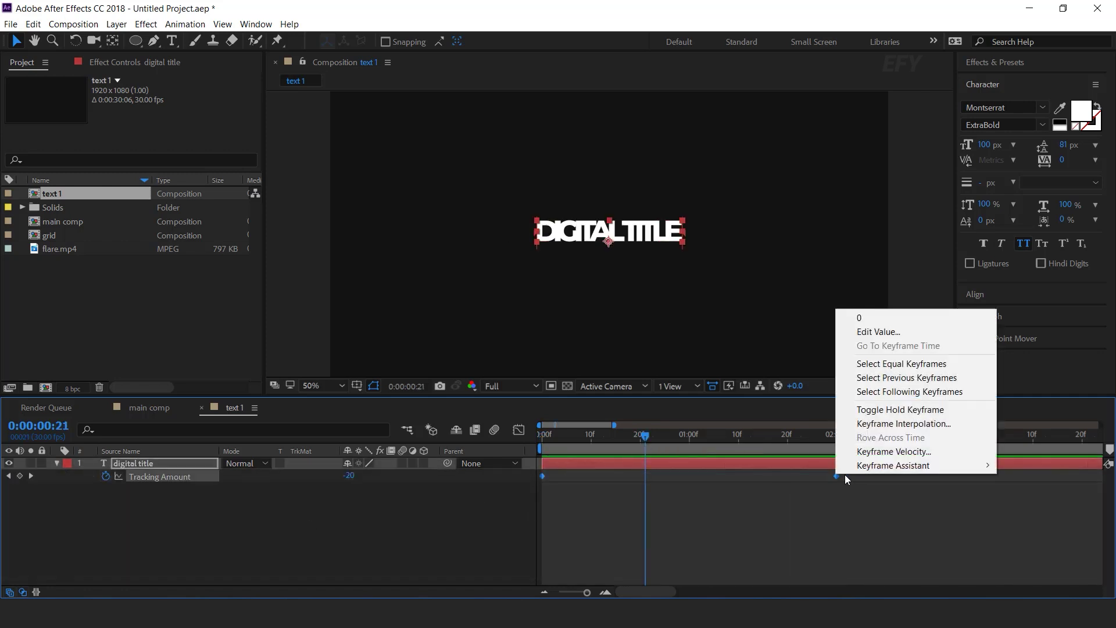
{"action": "mouse_move", "coordinate": [893, 466]}
{"action": "left_click", "coordinate": [607, 508]}
Step: Reshape the Tracking Amount speed curve to peak early and ease out slowly, and play a preview from the start
{"action": "left_click", "coordinate": [518, 429]}
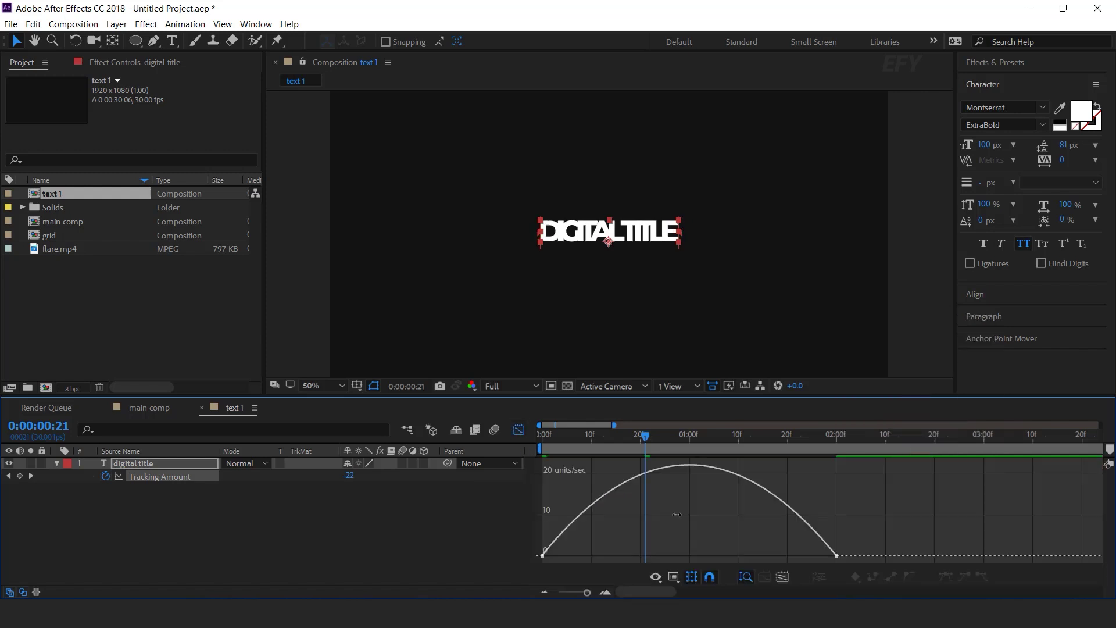
{"action": "left_click", "coordinate": [837, 555]}
{"action": "left_click_drag", "start_coordinate": [786, 556], "coordinate": [702, 556]}
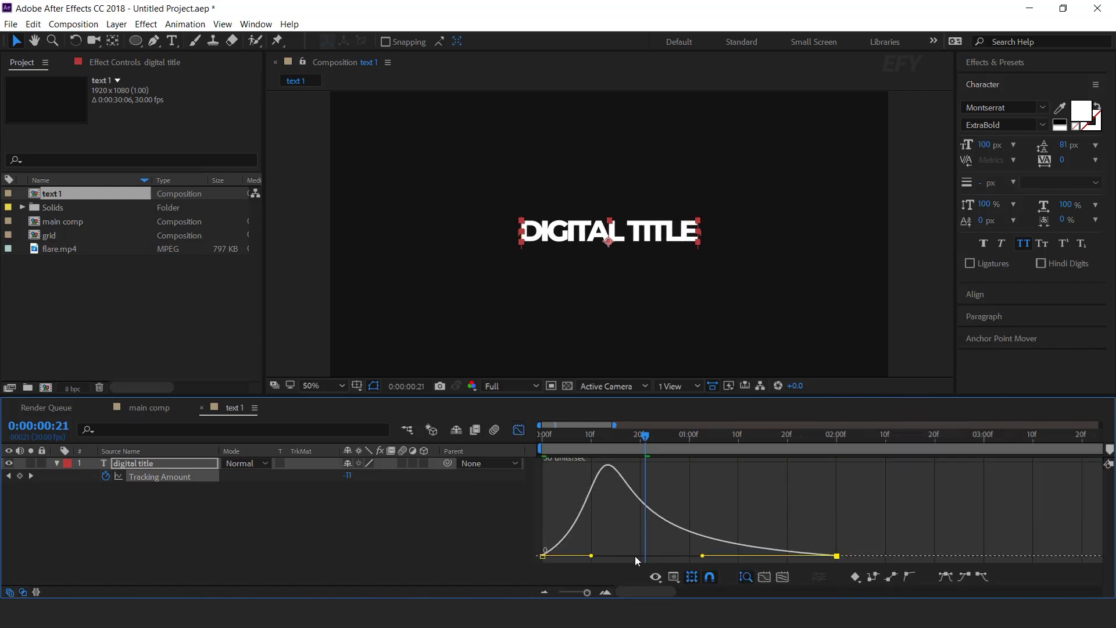
{"action": "key", "text": "Home"}
{"action": "key", "text": "space"}
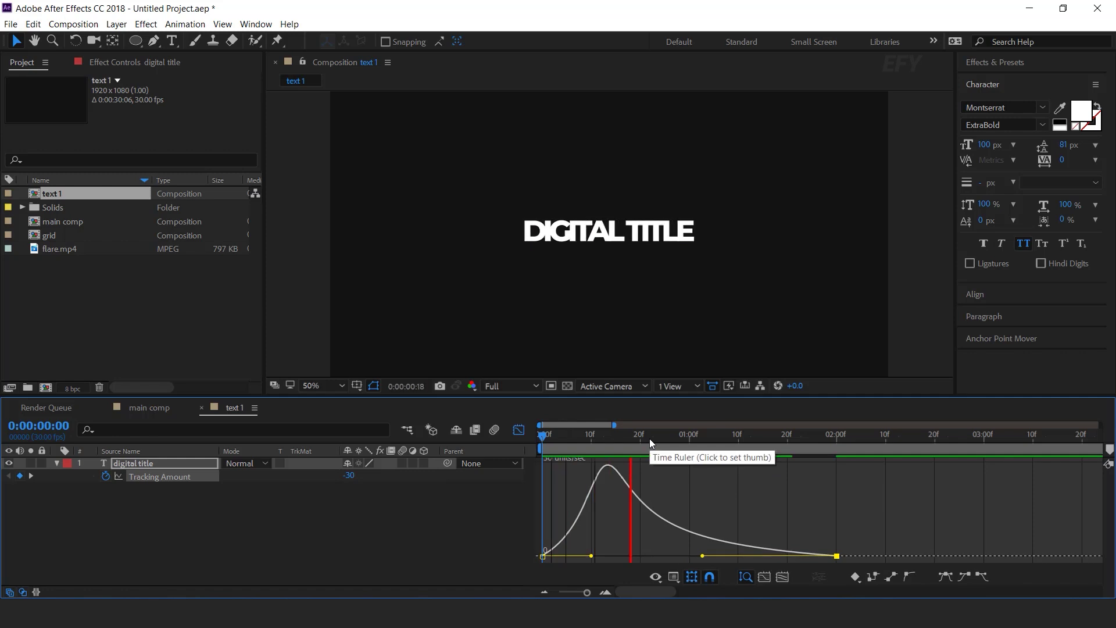
{"action": "key", "text": "space"}
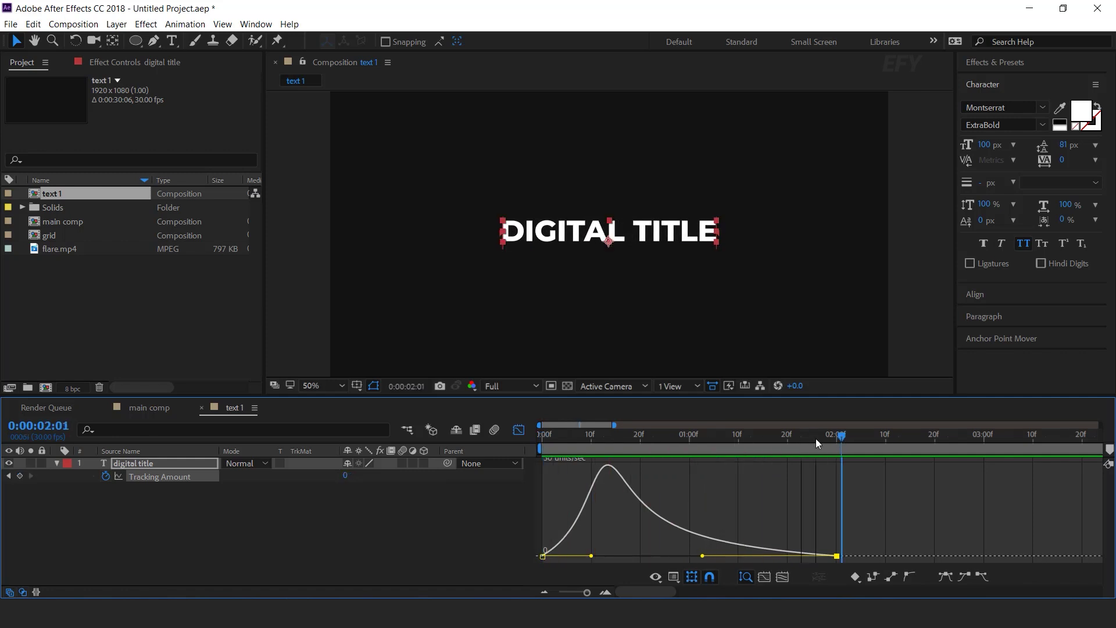
Step: Close the graph view, collapse the digital title layer and hide it
{"action": "left_click", "coordinate": [518, 429]}
{"action": "left_click", "coordinate": [472, 528]}
{"action": "left_click", "coordinate": [56, 462]}
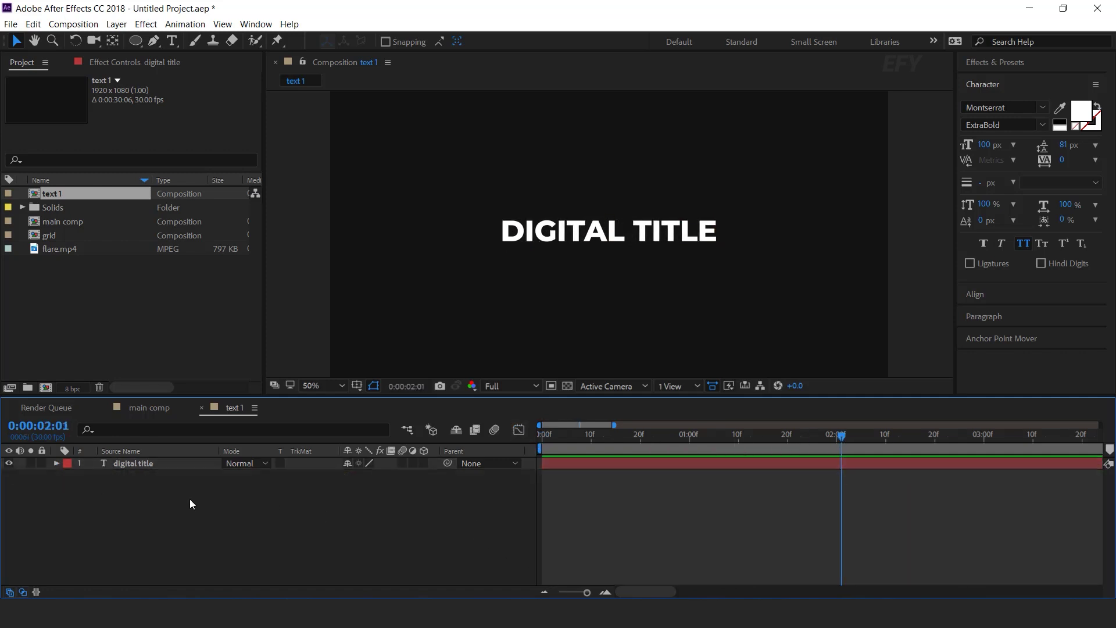
{"action": "left_click", "coordinate": [9, 463]}
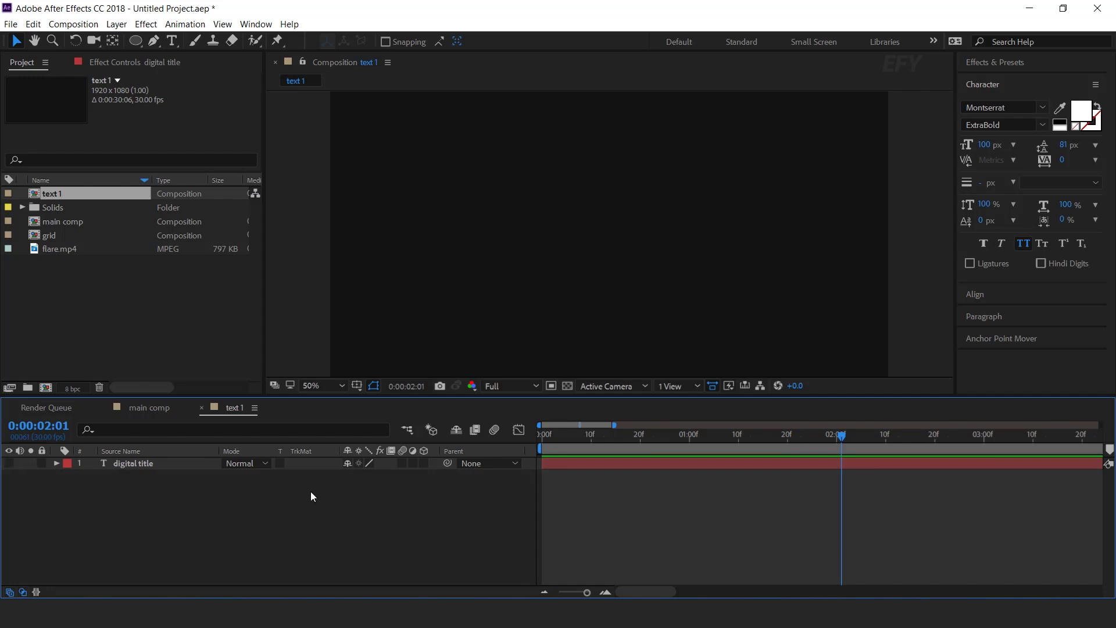
Step: Create a new black solid layer above the digital title layer
{"action": "right_click", "coordinate": [378, 503]}
{"action": "mouse_move", "coordinate": [440, 368]}
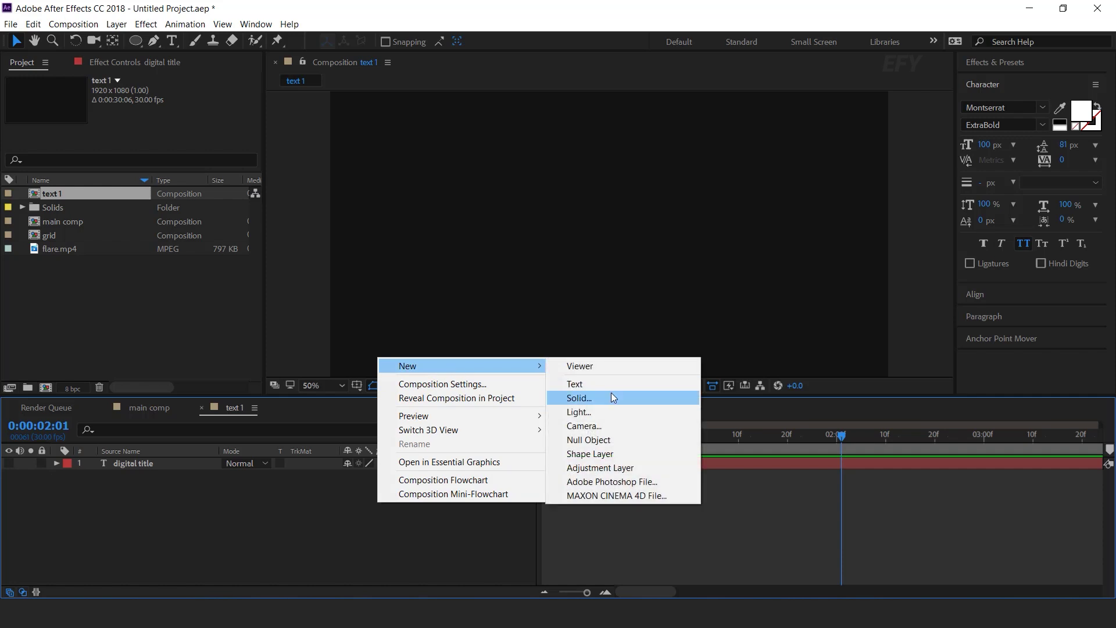
{"action": "left_click", "coordinate": [612, 393]}
{"action": "left_click", "coordinate": [704, 427]}
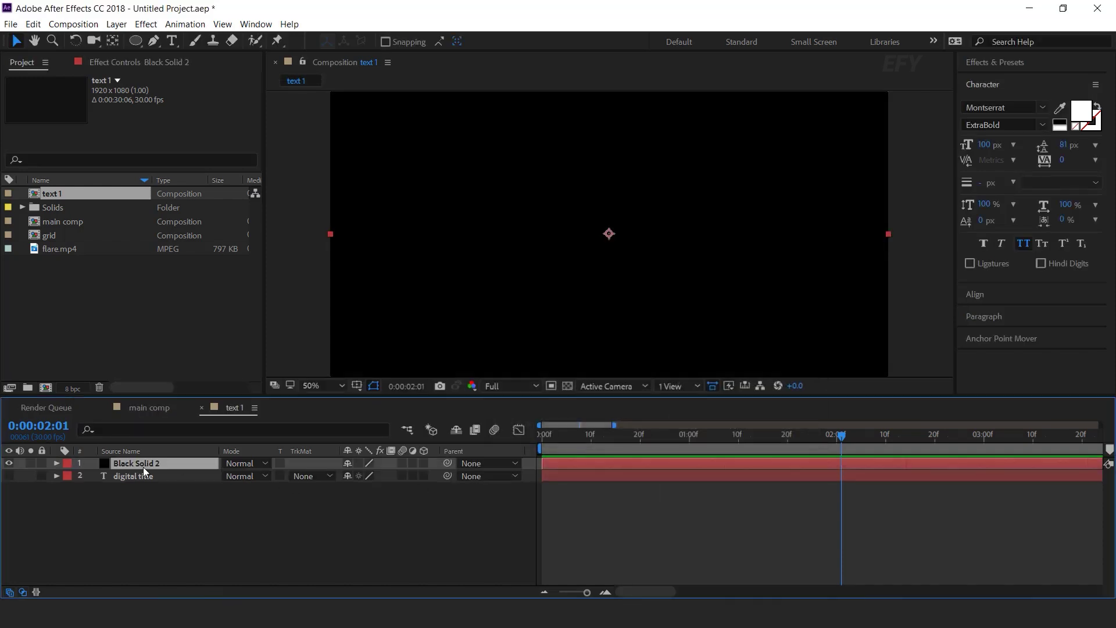
Step: Find the Saber effect and apply it to the new black solid
{"action": "key", "text": "ctrl+space"}
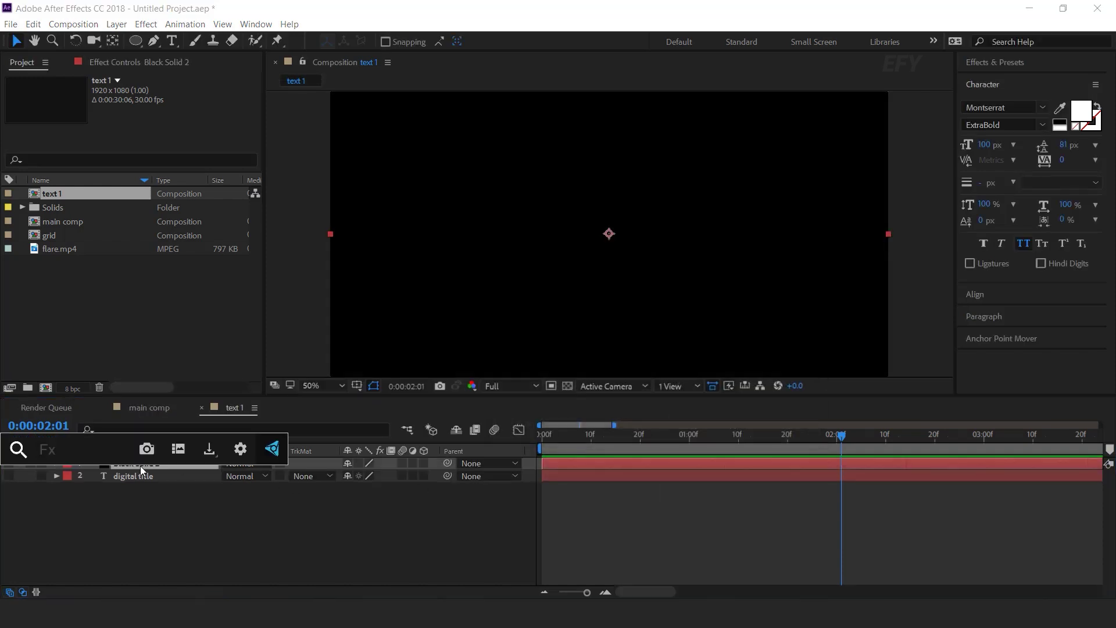
{"action": "type", "text": "sab"}
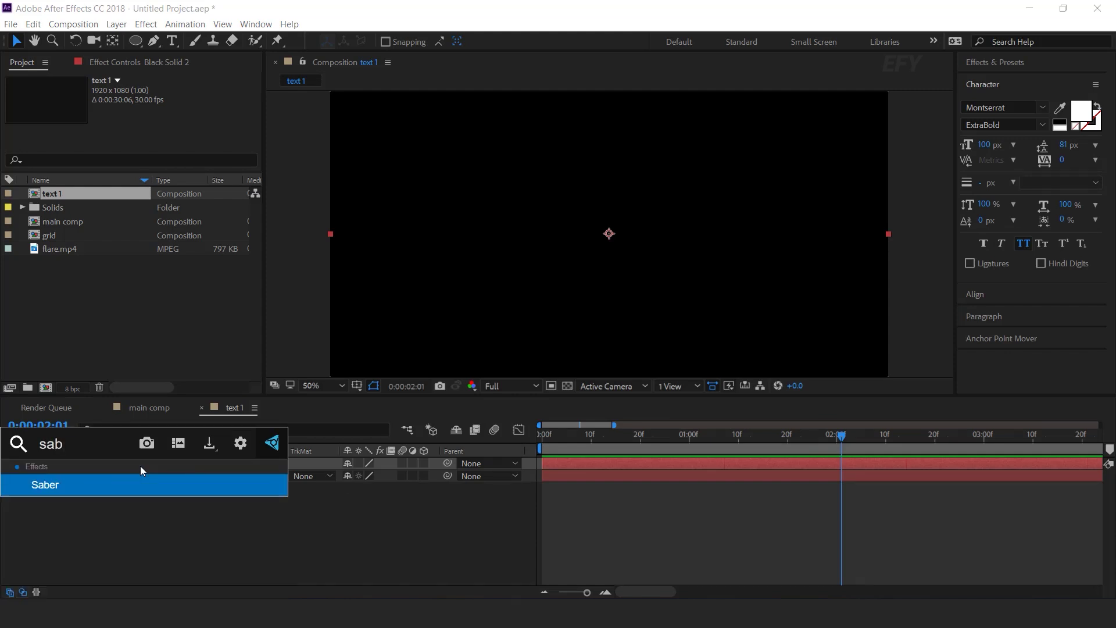
{"action": "left_click", "coordinate": [51, 483]}
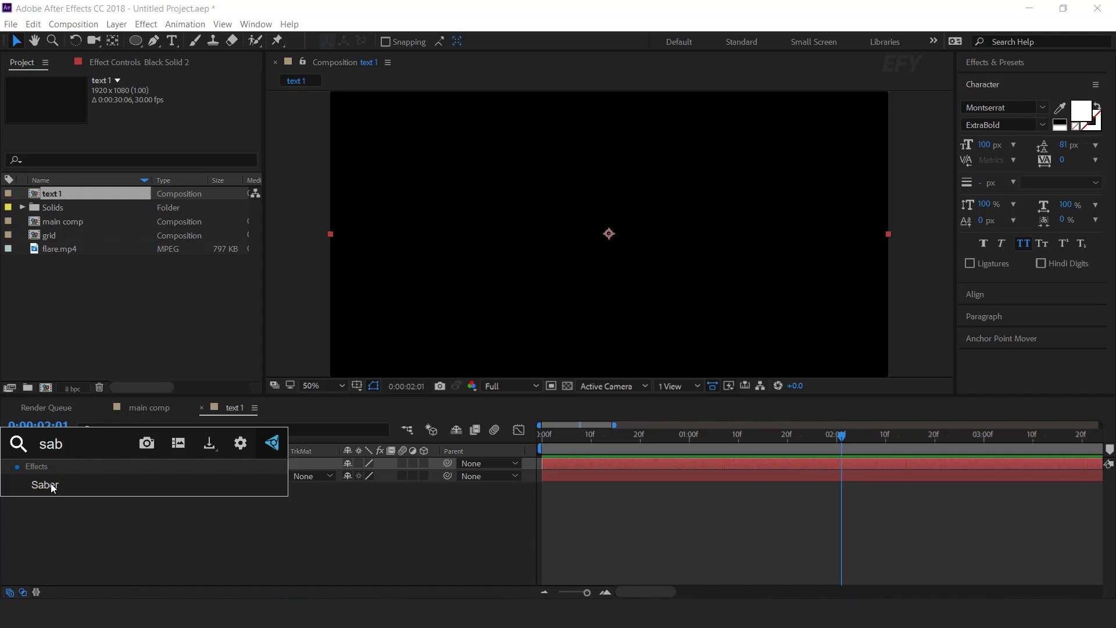
{"action": "left_click", "coordinate": [73, 485]}
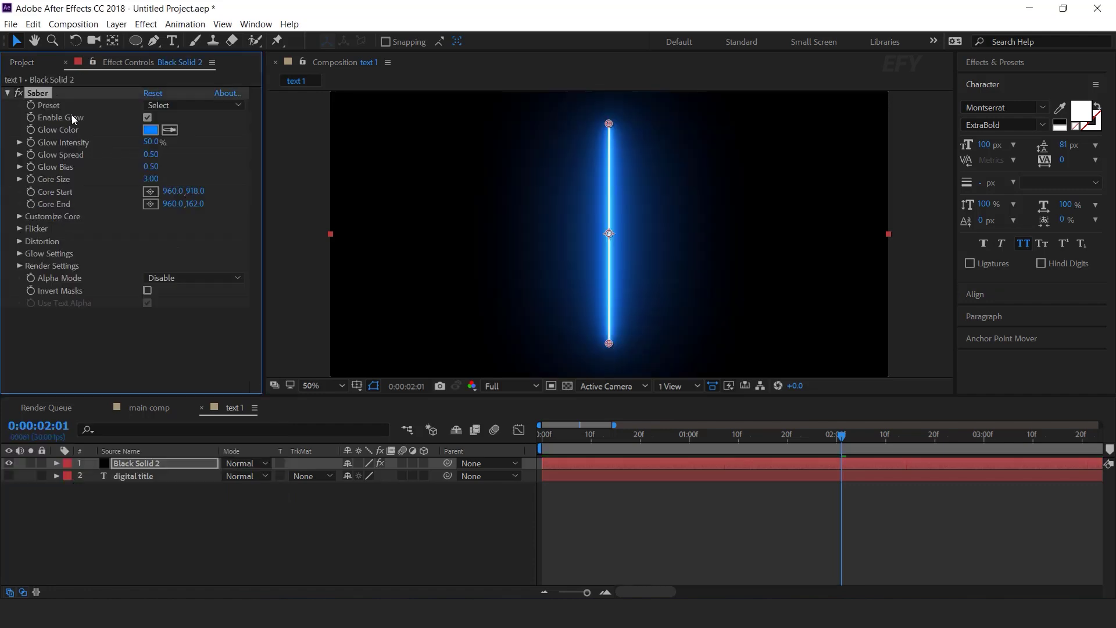
Step: Try the Fog, Green Energy and Kryptonite presets on the Saber effect
{"action": "left_click", "coordinate": [208, 106]}
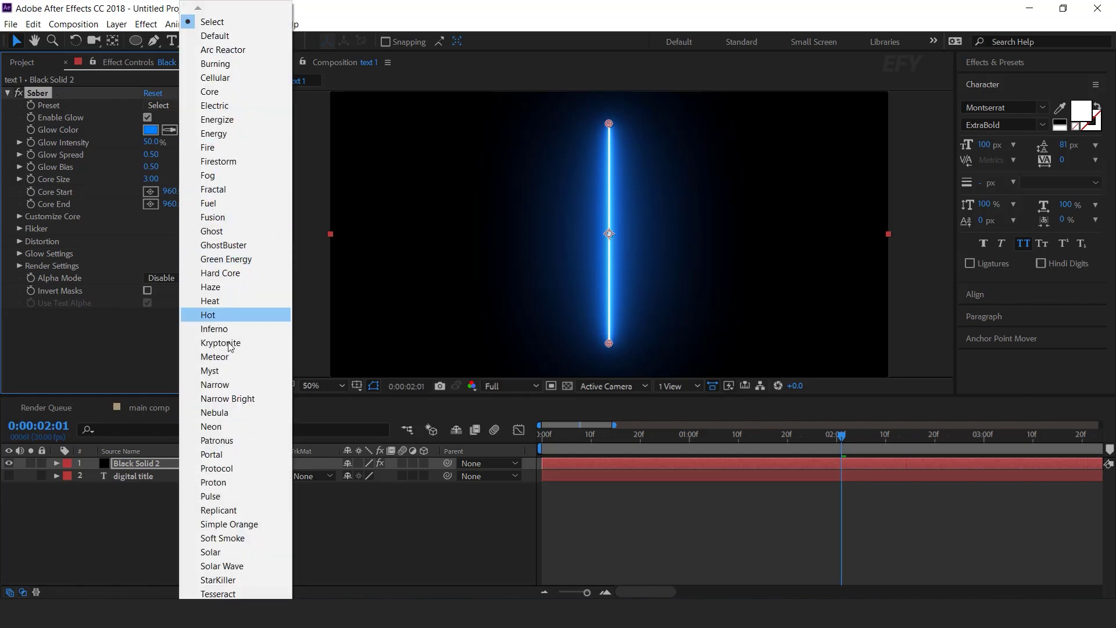
{"action": "left_click", "coordinate": [253, 174]}
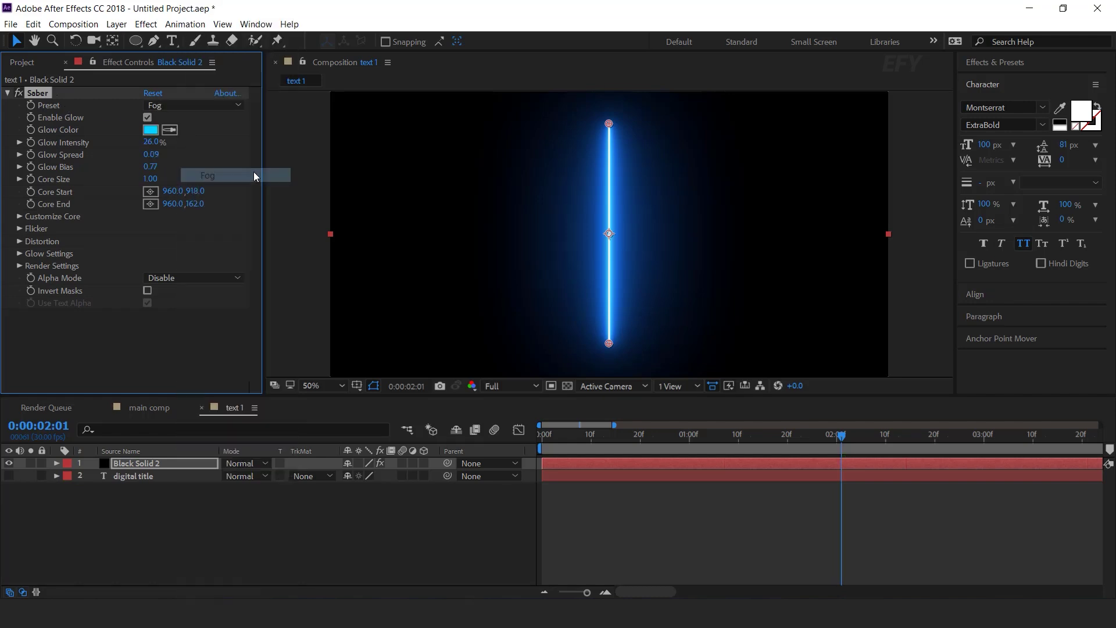
{"action": "left_click", "coordinate": [200, 103]}
{"action": "left_click", "coordinate": [227, 259]}
{"action": "left_click", "coordinate": [206, 106]}
{"action": "left_click", "coordinate": [221, 343]}
Step: Set the Saber preset to Pulse and its Glow Intensity to 50%
{"action": "left_click", "coordinate": [207, 108]}
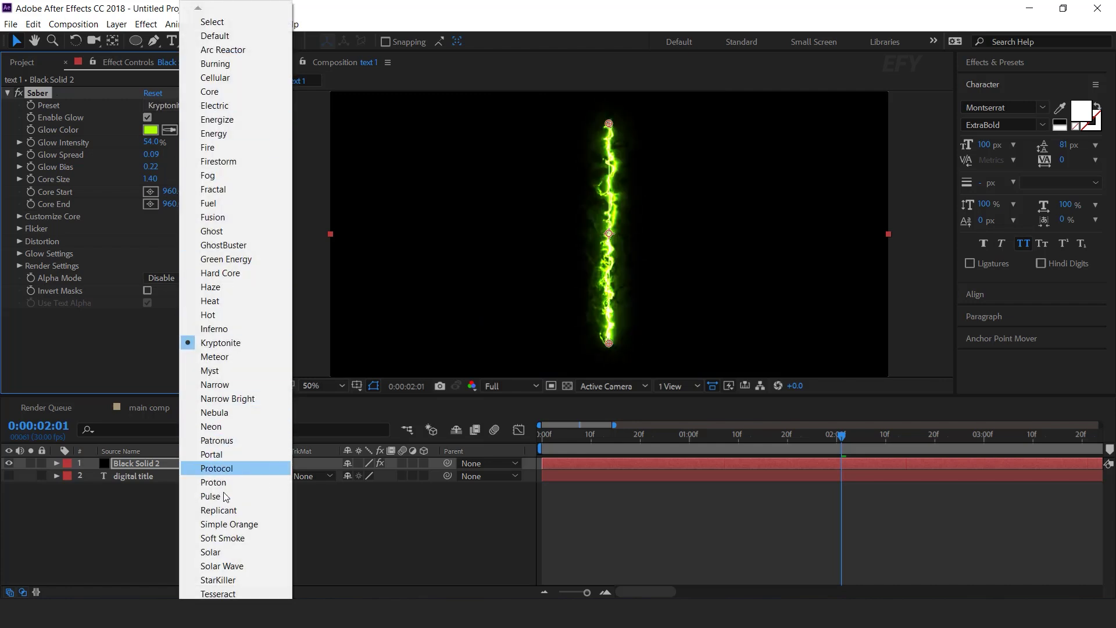
{"action": "left_click", "coordinate": [225, 497]}
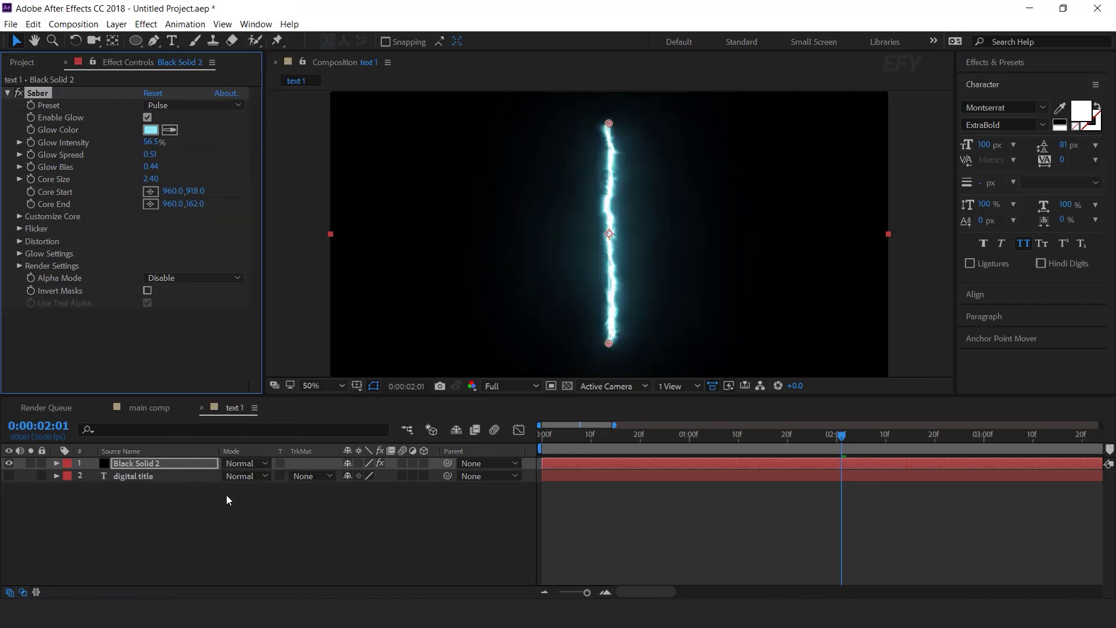
{"action": "left_click", "coordinate": [152, 143]}
{"action": "type", "text": "50"}
{"action": "key", "text": "Return"}
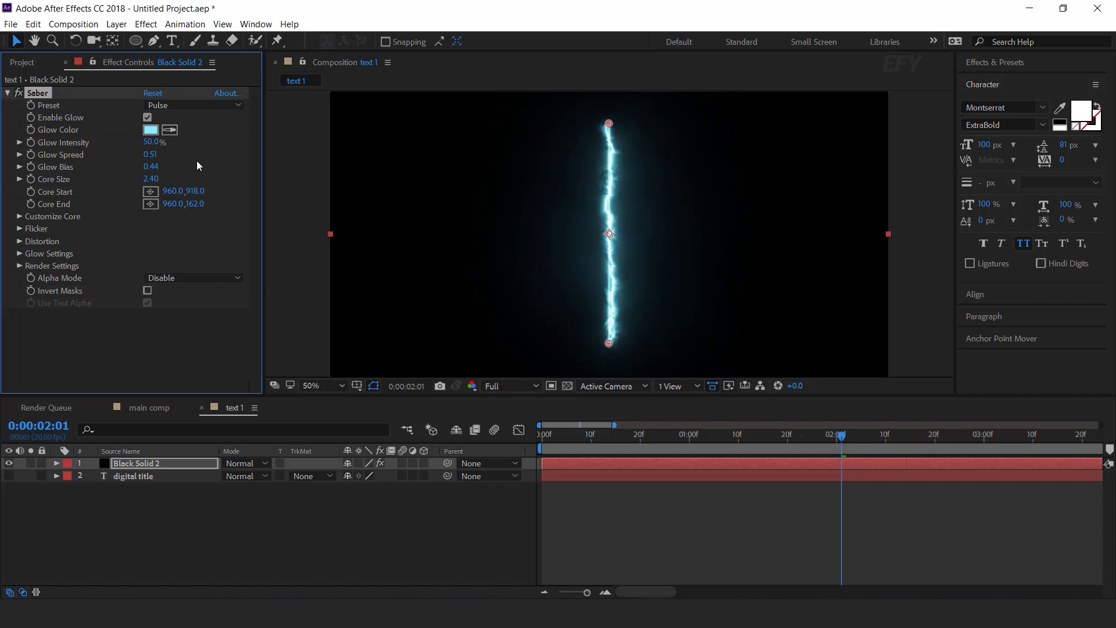
Step: Set Saber's core type to Text Layer and choose the digital title layer as its source
{"action": "left_click", "coordinate": [20, 216]}
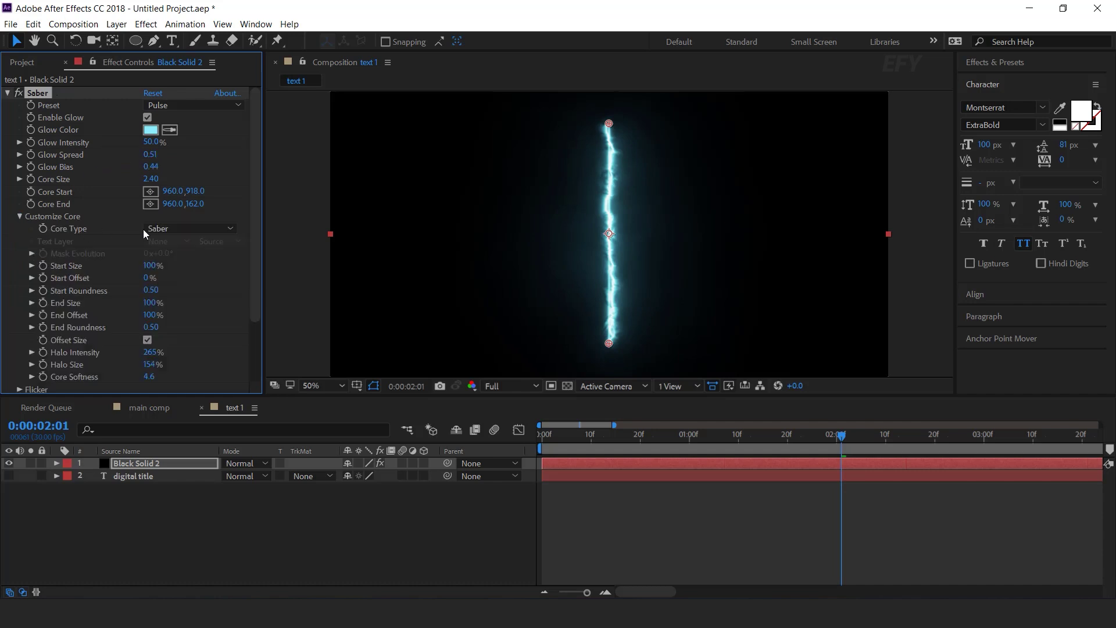
{"action": "left_click", "coordinate": [232, 229]}
{"action": "left_click", "coordinate": [202, 271]}
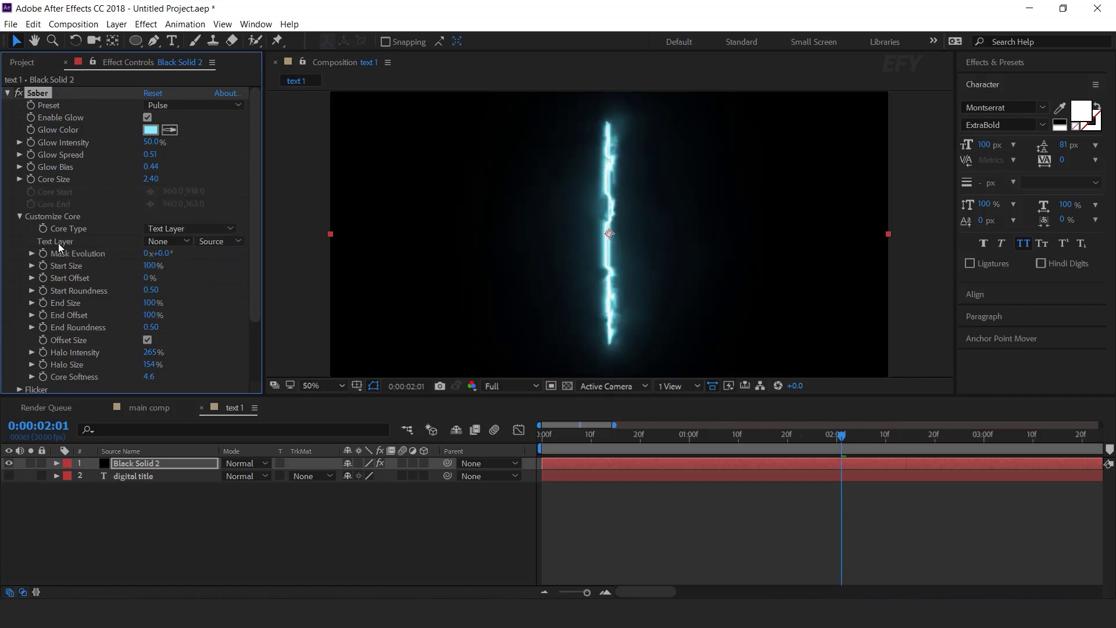
{"action": "left_click", "coordinate": [175, 241]}
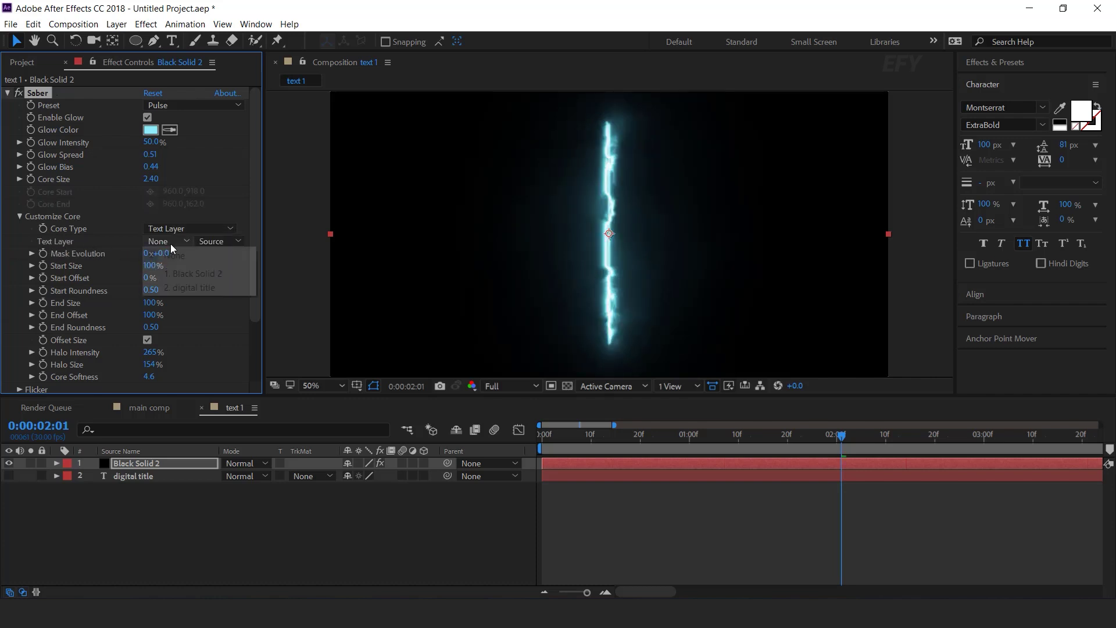
{"action": "left_click", "coordinate": [215, 286]}
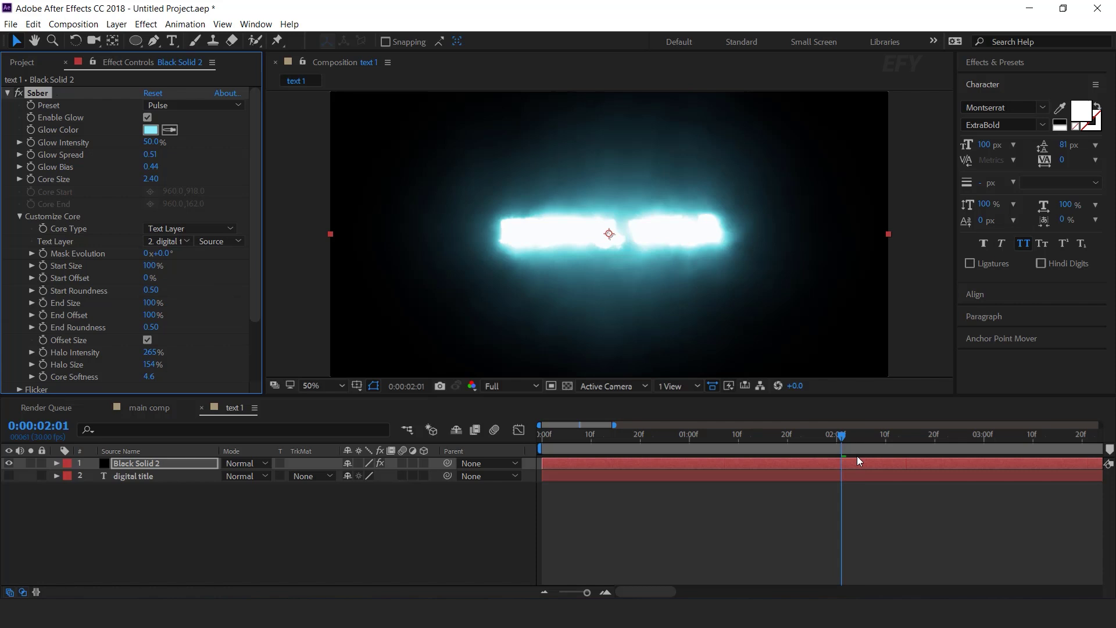
Step: Keyframe Saber's Start Size from 0% at 0 seconds to 10% at 2 seconds
{"action": "left_click_drag", "start_coordinate": [256, 274], "coordinate": [256, 348]}
{"action": "left_click_drag", "start_coordinate": [582, 443], "coordinate": [521, 448]}
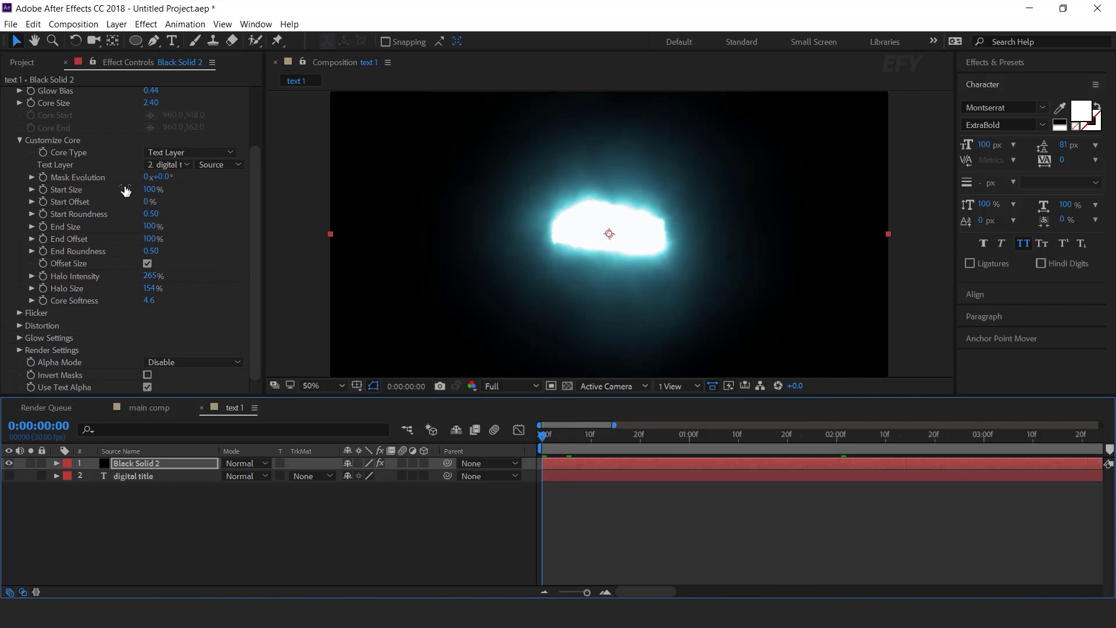
{"action": "left_click", "coordinate": [43, 190]}
{"action": "left_click", "coordinate": [148, 190]}
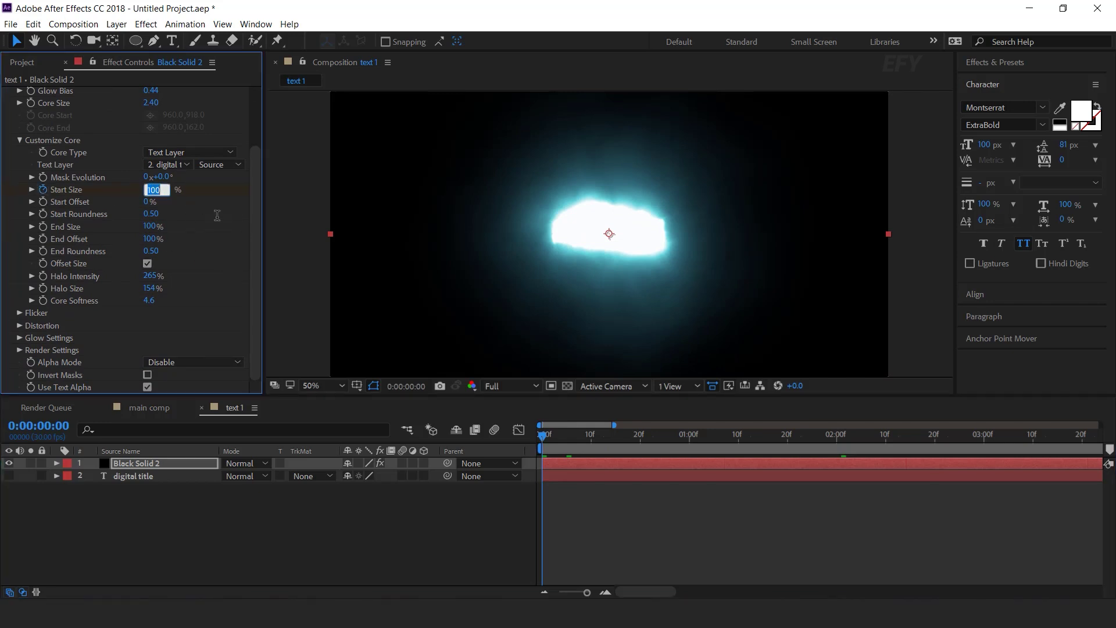
{"action": "type", "text": "0"}
{"action": "key", "text": "Return"}
{"action": "left_click", "coordinate": [838, 439]}
{"action": "left_click", "coordinate": [148, 189]}
{"action": "type", "text": "10"}
{"action": "key", "text": "Return"}
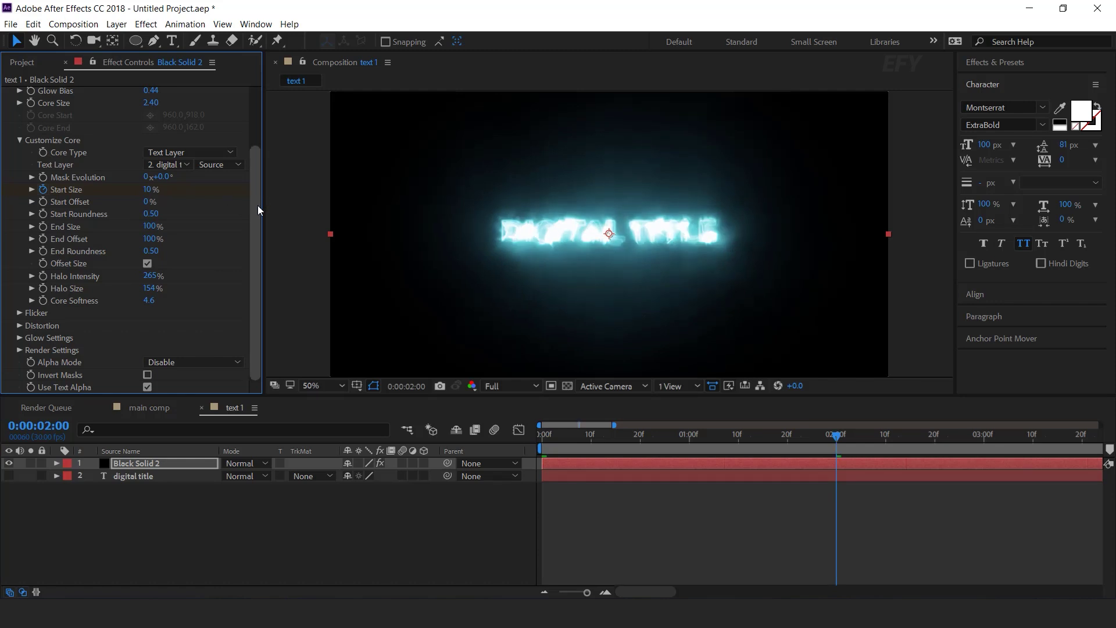
Step: Keyframe Saber's End Offset from 0% at 0 seconds to 100% at 2 seconds
{"action": "left_click_drag", "start_coordinate": [576, 435], "coordinate": [483, 442]}
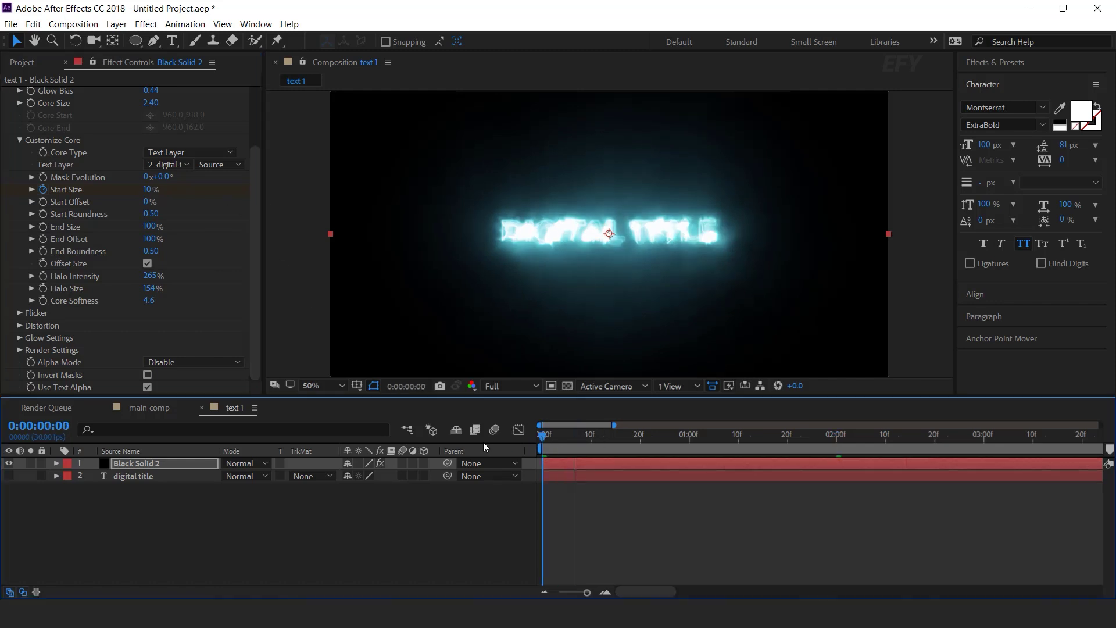
{"action": "left_click", "coordinate": [43, 239]}
{"action": "left_click", "coordinate": [151, 239]}
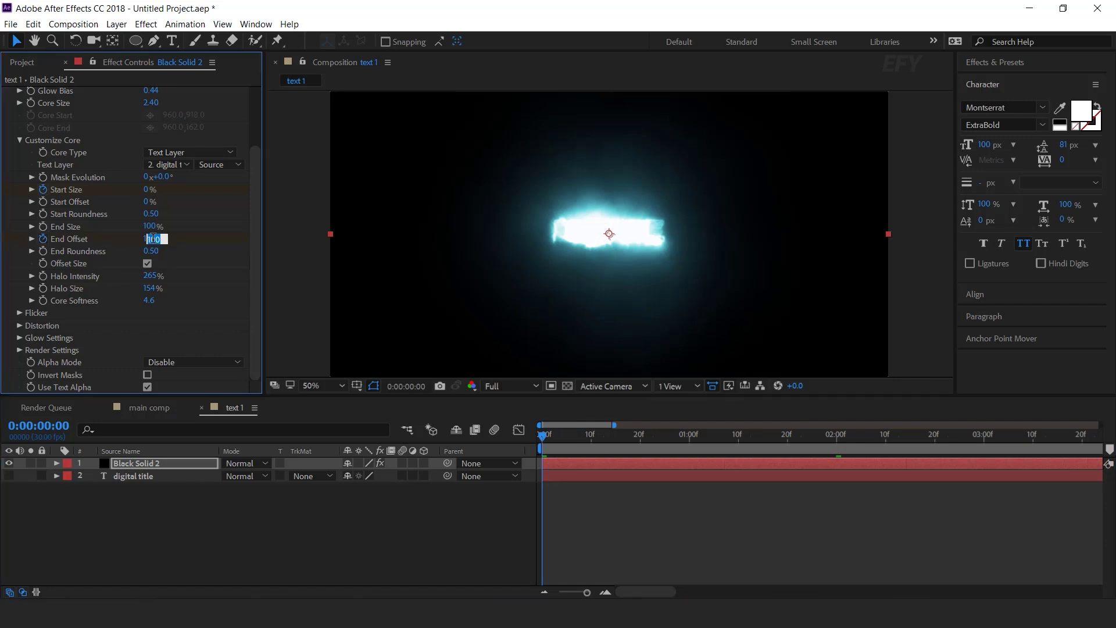
{"action": "type", "text": "0"}
{"action": "key", "text": "Return"}
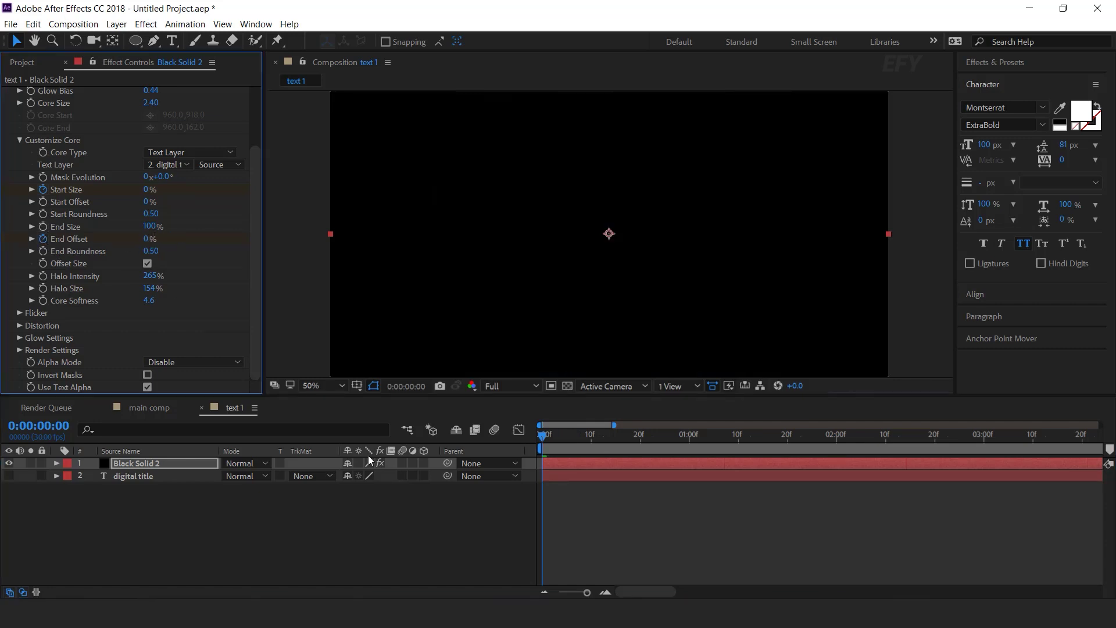
{"action": "left_click", "coordinate": [837, 438]}
{"action": "left_click", "coordinate": [149, 240]}
{"action": "type", "text": "100"}
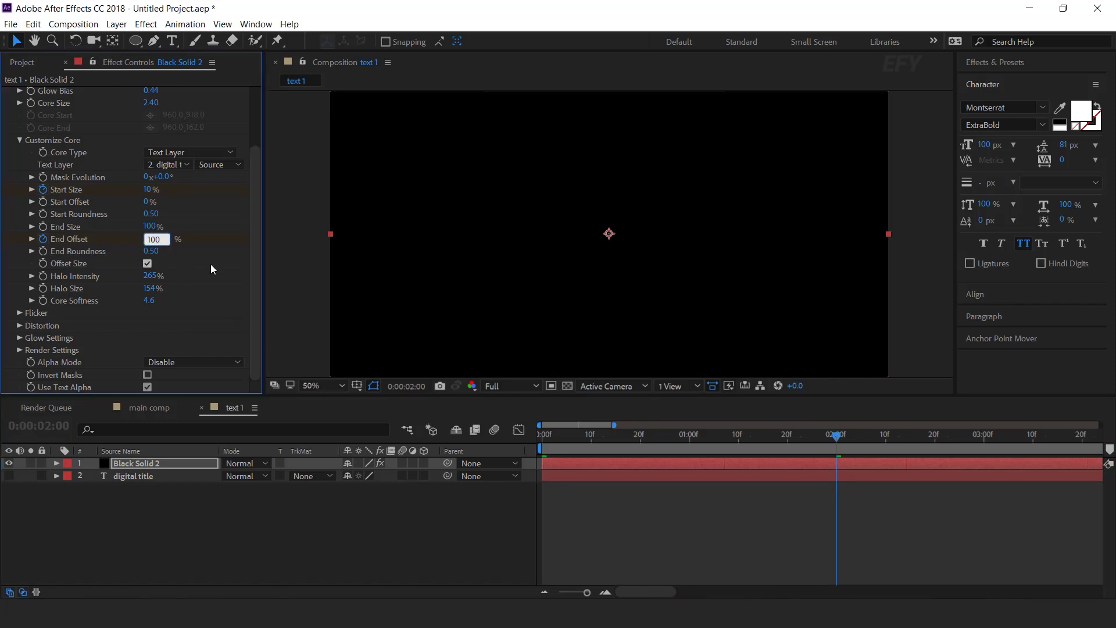
{"action": "key", "text": "Return"}
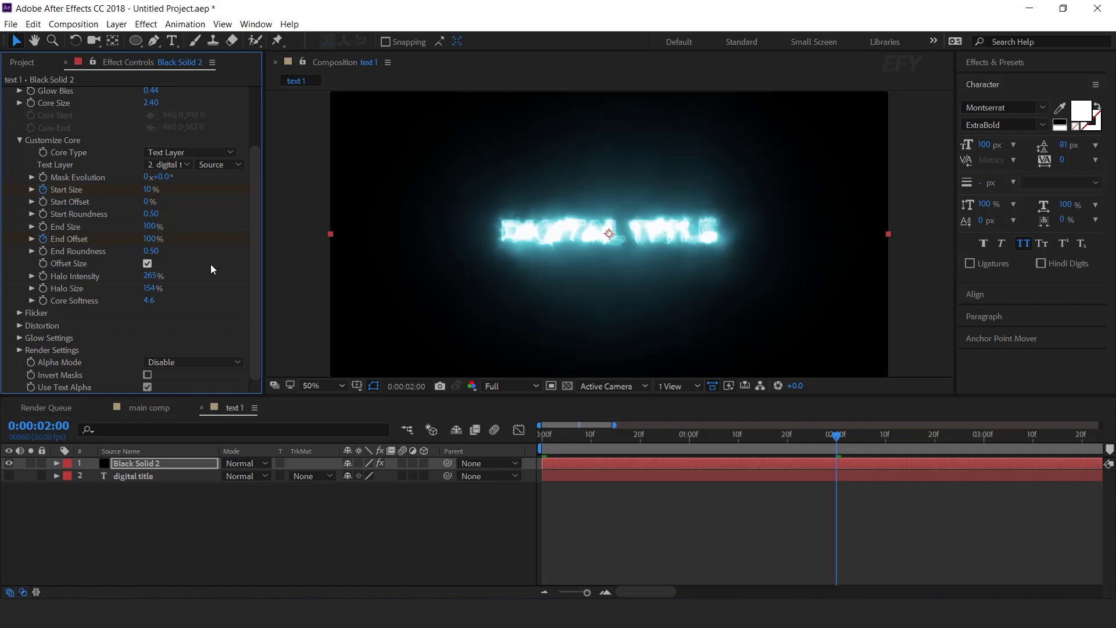
Step: Set Saber's Core Softness to 5 and its Alpha Mode to Mask Core
{"action": "left_click", "coordinate": [145, 300]}
{"action": "type", "text": "5"}
{"action": "key", "text": "Return"}
{"action": "left_click", "coordinate": [183, 362]}
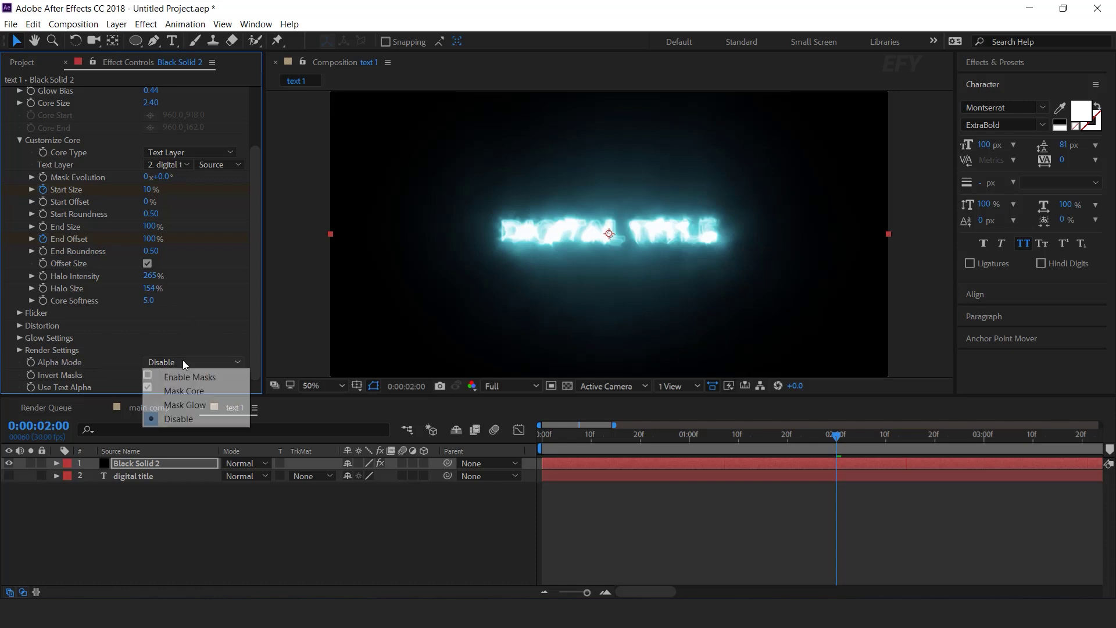
{"action": "left_click", "coordinate": [207, 393]}
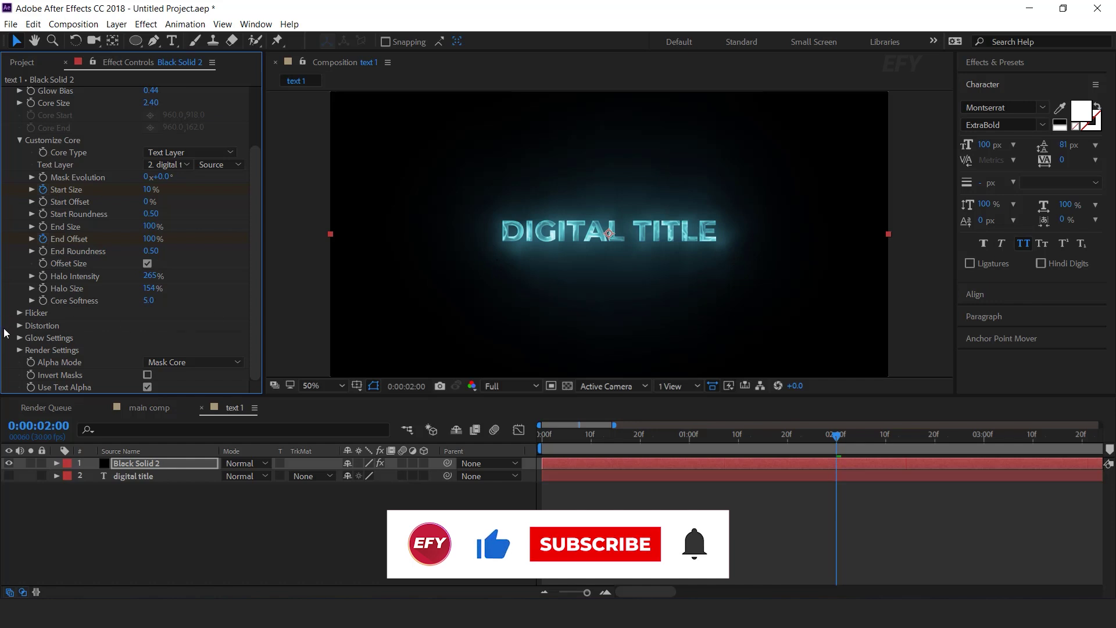
Step: Set the Glow Intensity Multiplier in Saber's glow settings to 60
{"action": "left_click", "coordinate": [19, 338]}
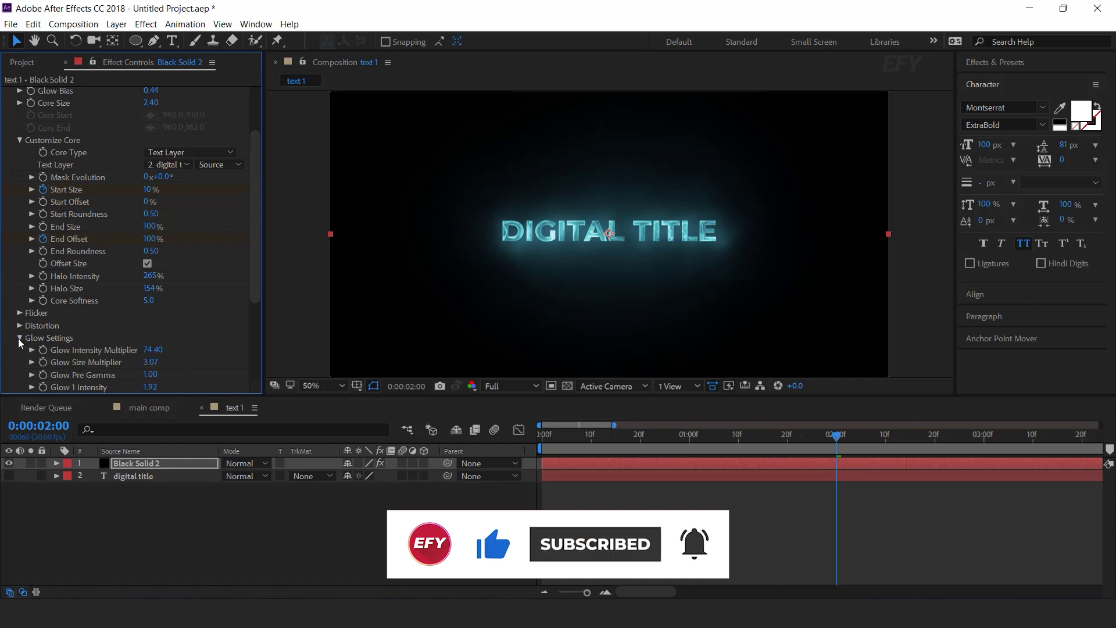
{"action": "scroll", "coordinate": [20, 342], "scroll_direction": "down", "scroll_amount": 3}
{"action": "left_click", "coordinate": [147, 264]}
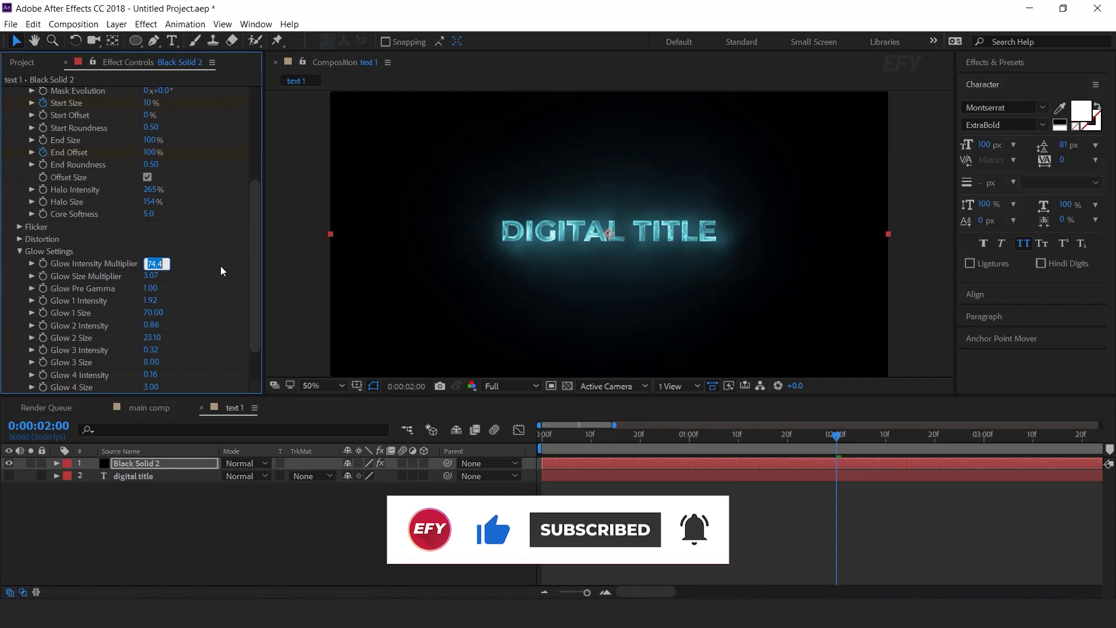
{"action": "type", "text": "60"}
{"action": "key", "text": "Return"}
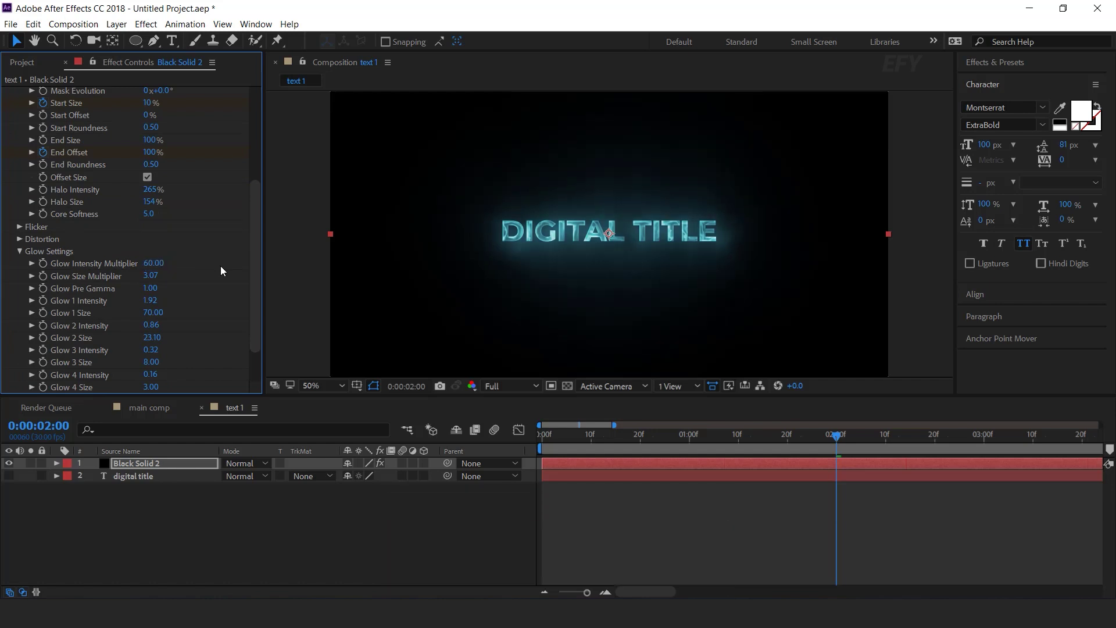
Step: Preview the Saber title reveal in the text 1 composition from the start
{"action": "key", "text": "Home"}
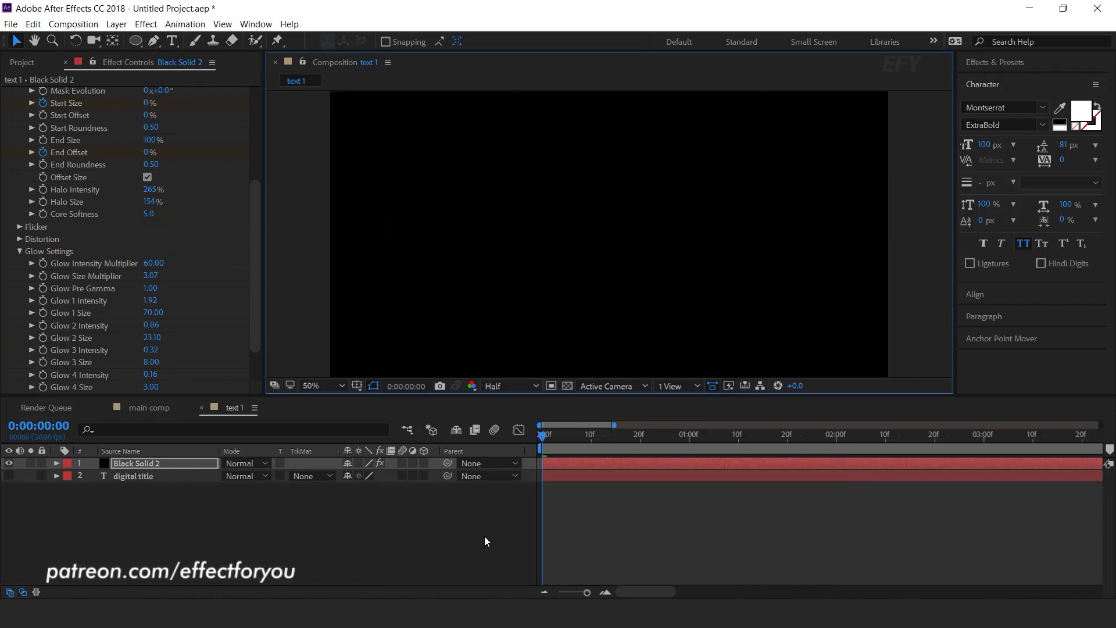
{"action": "key", "text": "space"}
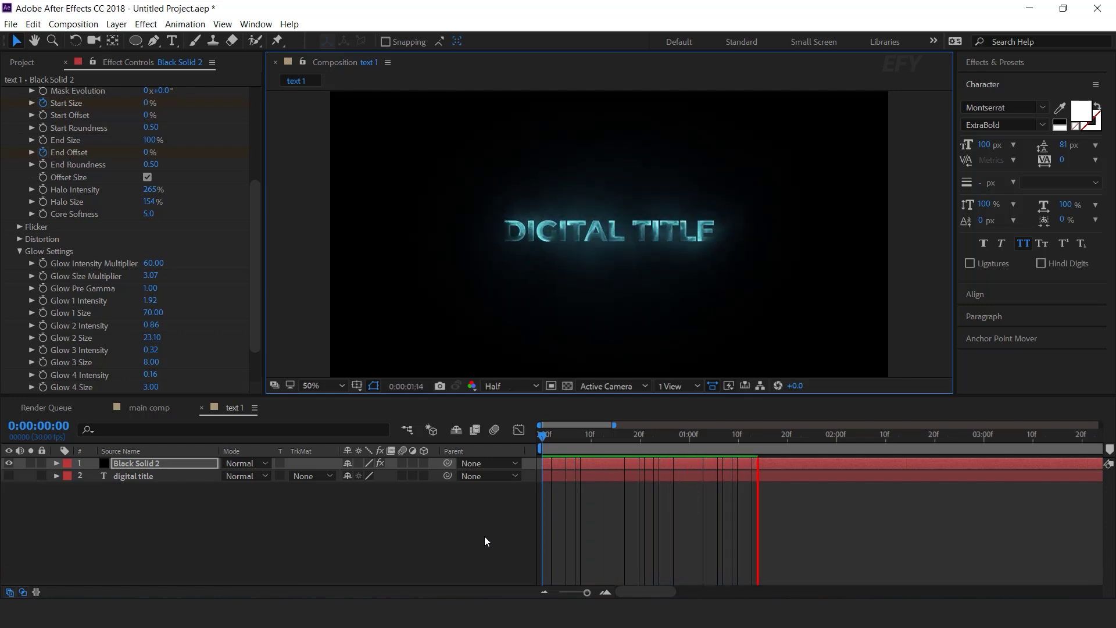
{"action": "left_click", "coordinate": [772, 436]}
{"action": "left_click_drag", "start_coordinate": [724, 442], "coordinate": [817, 442]}
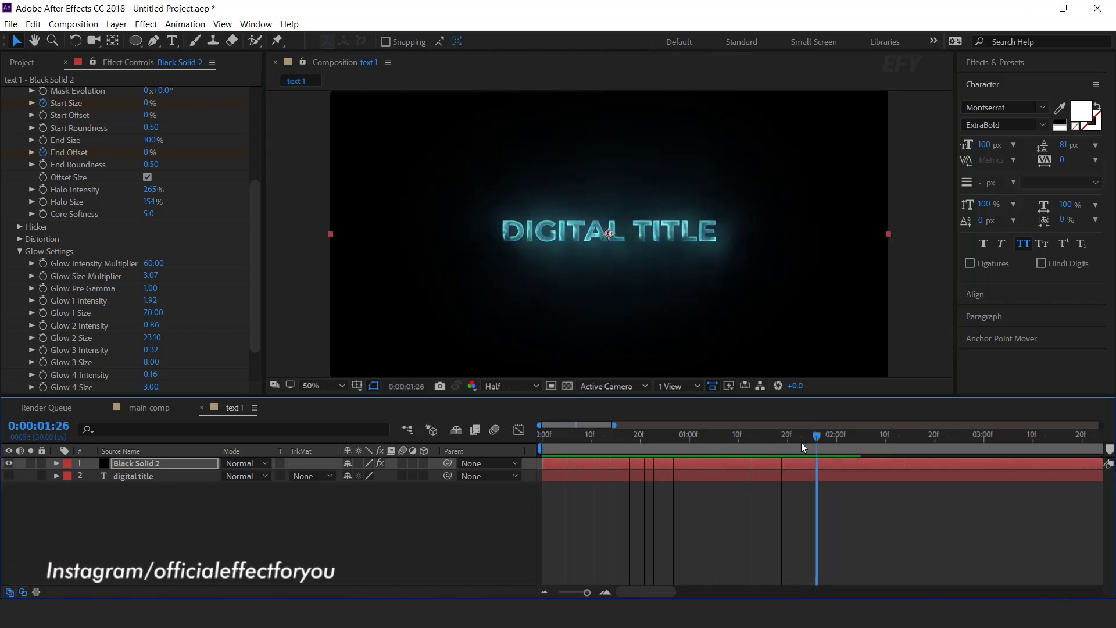
{"action": "left_click", "coordinate": [301, 507]}
Step: Add the text 1 composition above the mask layer in main comp as a 3D layer with Screen blending
{"action": "left_click", "coordinate": [149, 408]}
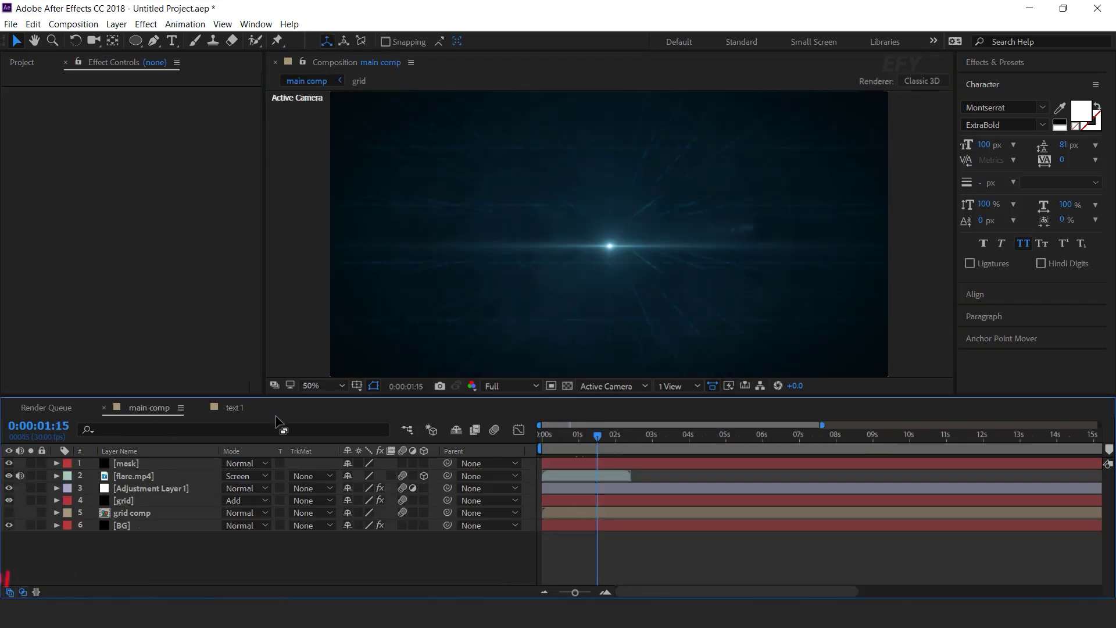
{"action": "left_click", "coordinate": [22, 62]}
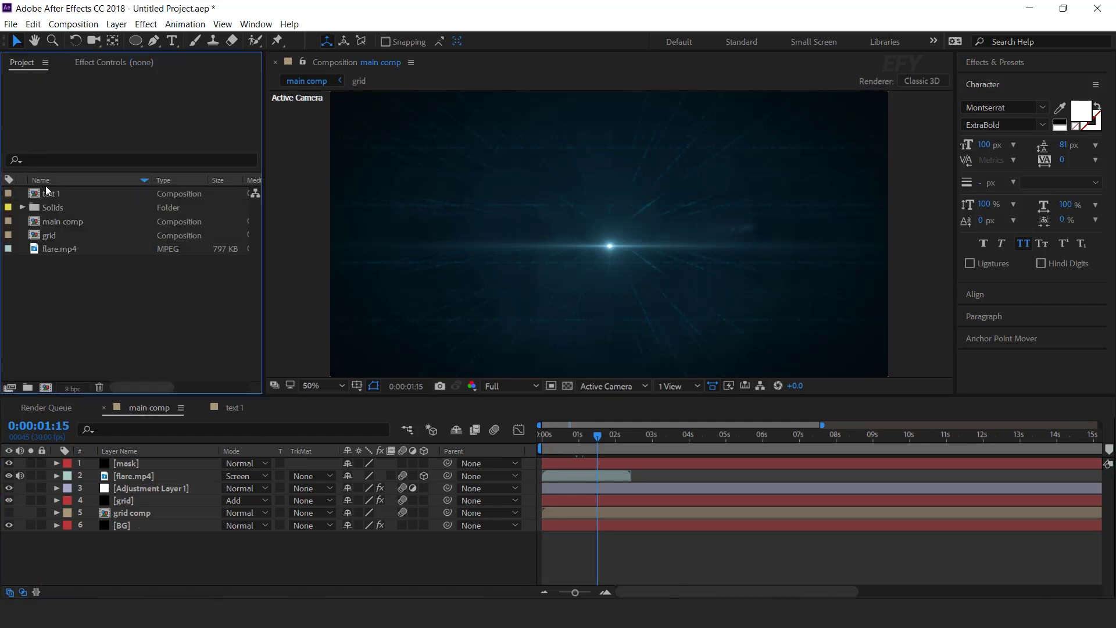
{"action": "left_click_drag", "start_coordinate": [53, 193], "coordinate": [134, 477]}
{"action": "left_click", "coordinate": [140, 465]}
{"action": "left_click", "coordinate": [247, 462]}
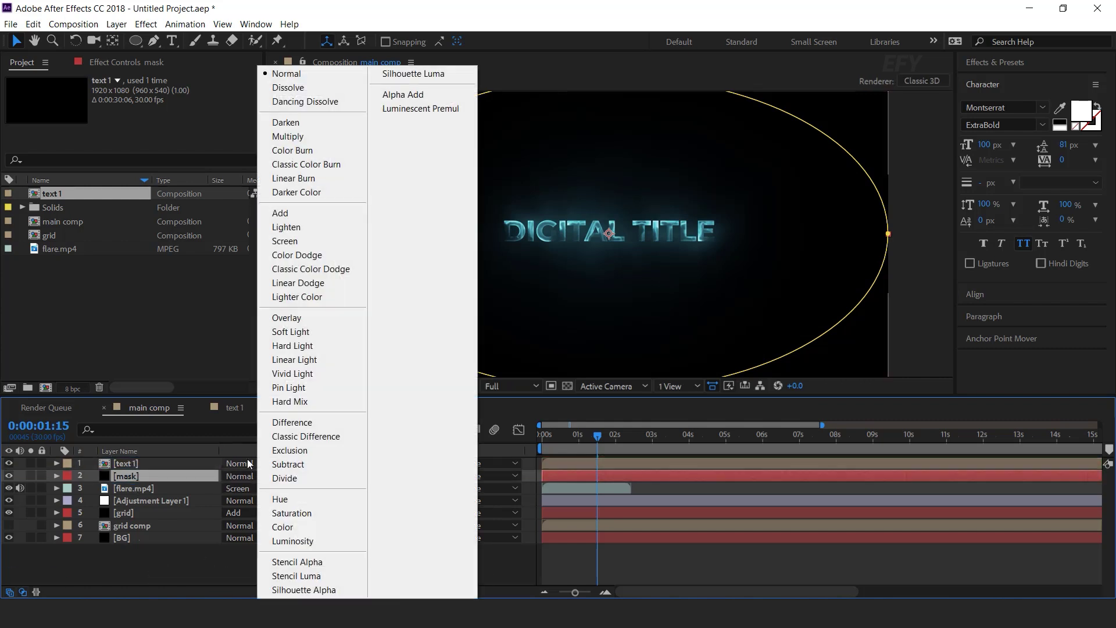
{"action": "left_click", "coordinate": [305, 240]}
{"action": "key", "text": "space"}
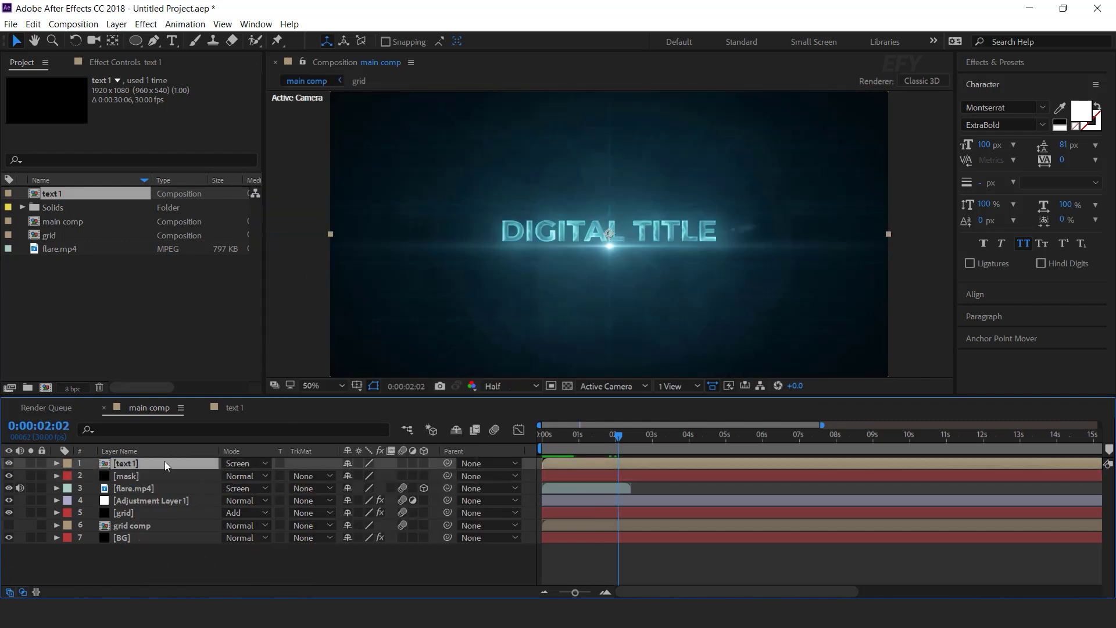
{"action": "left_click", "coordinate": [423, 463]}
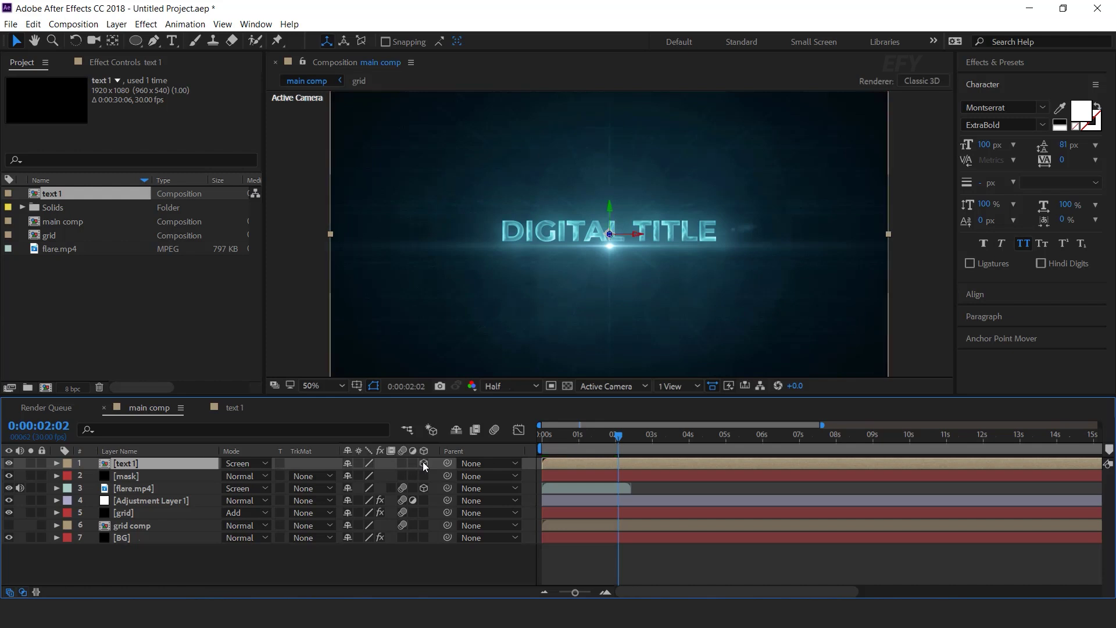
Step: Add a one-node camera with the 35mm preset to main comp
{"action": "right_click", "coordinate": [448, 567]}
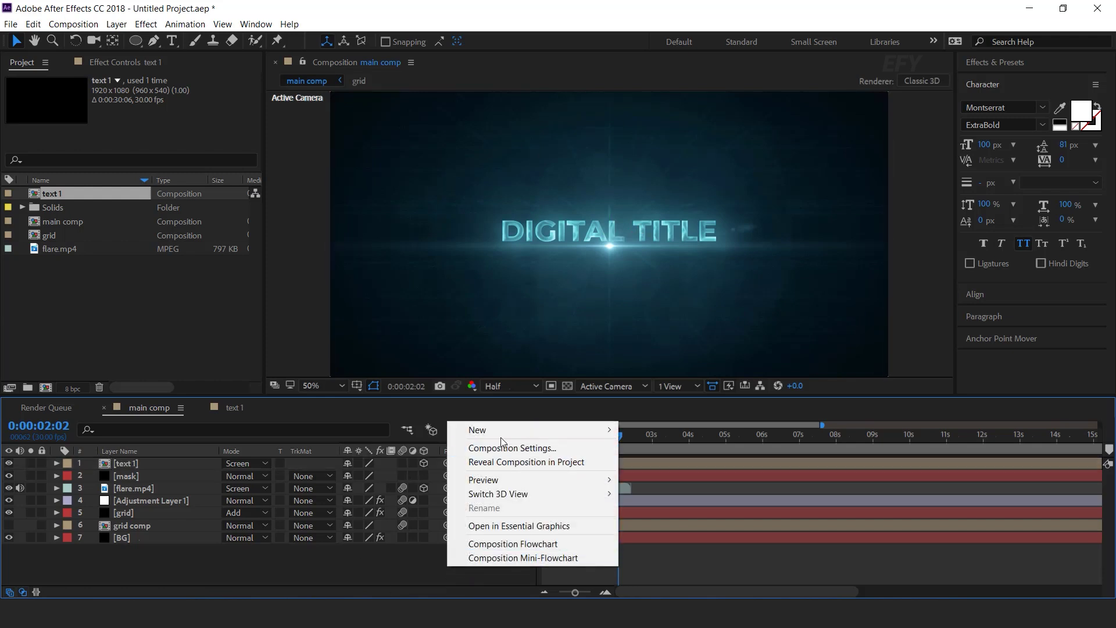
{"action": "mouse_move", "coordinate": [523, 429]}
{"action": "left_click", "coordinate": [687, 491]}
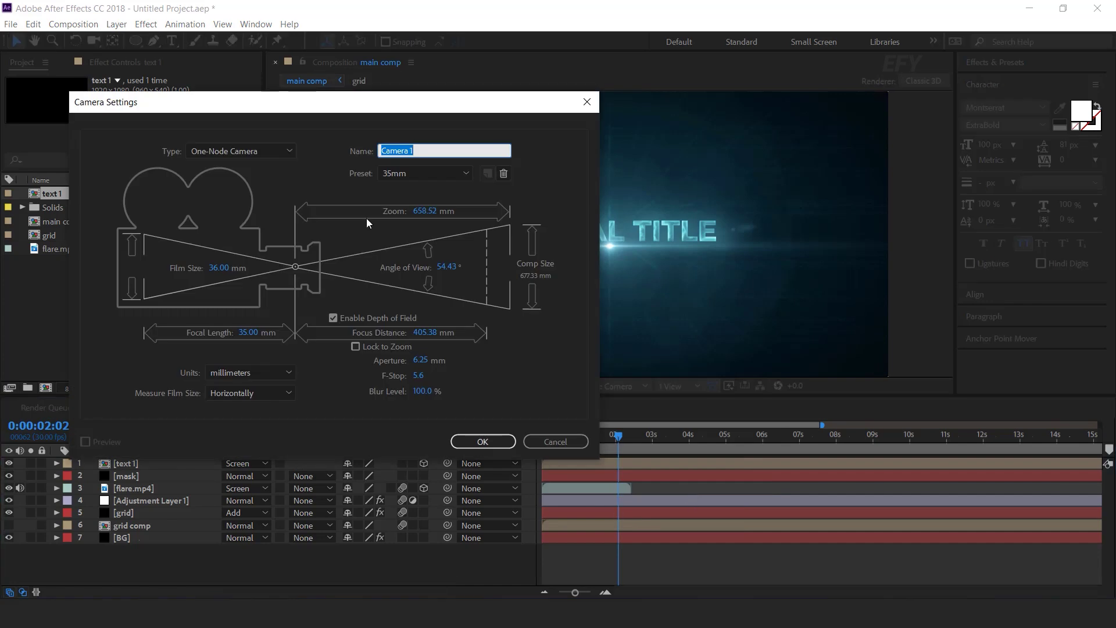
{"action": "left_click", "coordinate": [494, 440]}
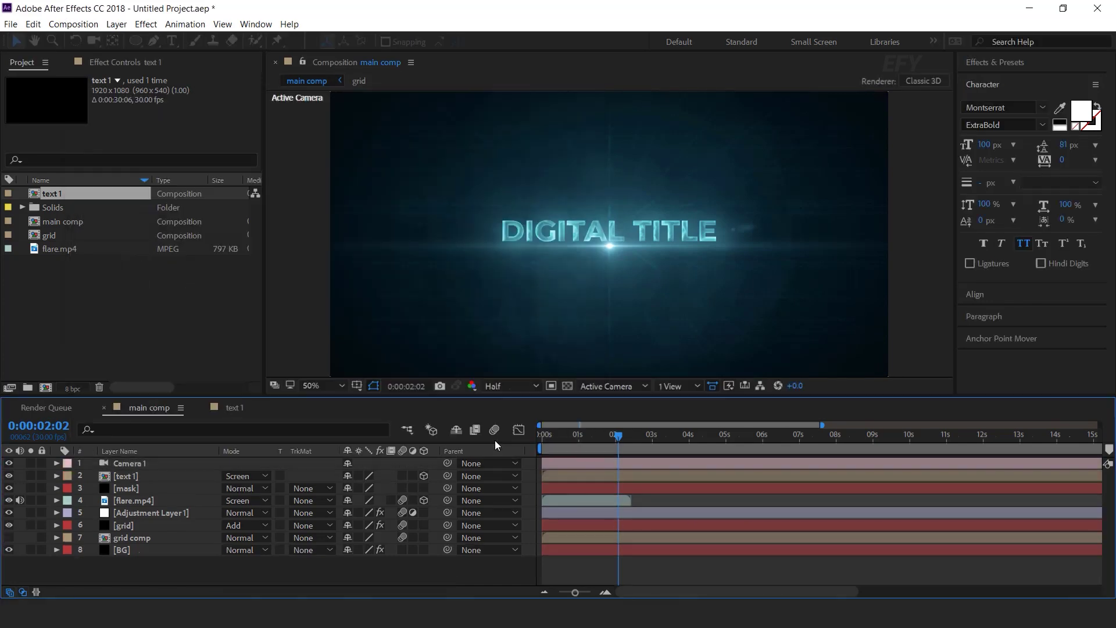
Step: Add a 3D null object to main comp and parent the camera to it
{"action": "right_click", "coordinate": [459, 568]}
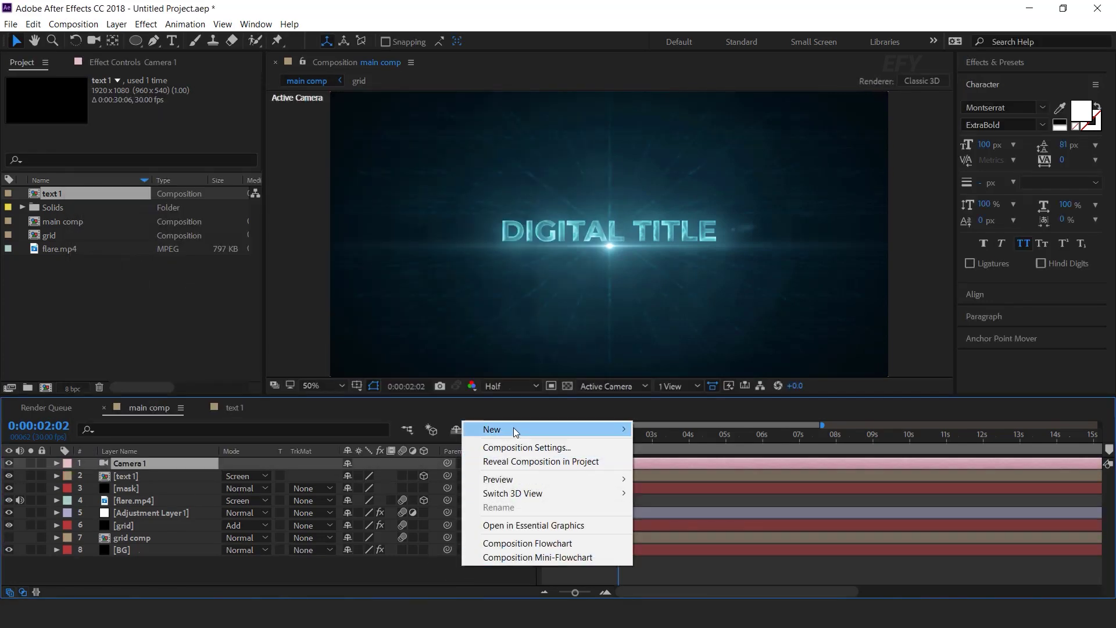
{"action": "mouse_move", "coordinate": [517, 430]}
{"action": "left_click", "coordinate": [686, 501]}
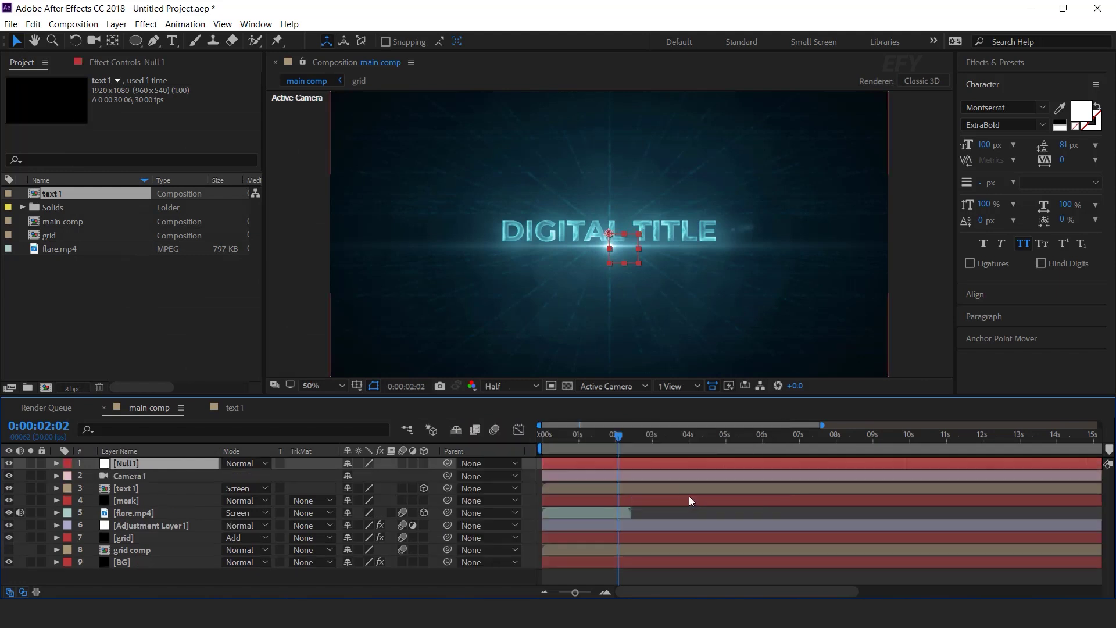
{"action": "left_click", "coordinate": [423, 463]}
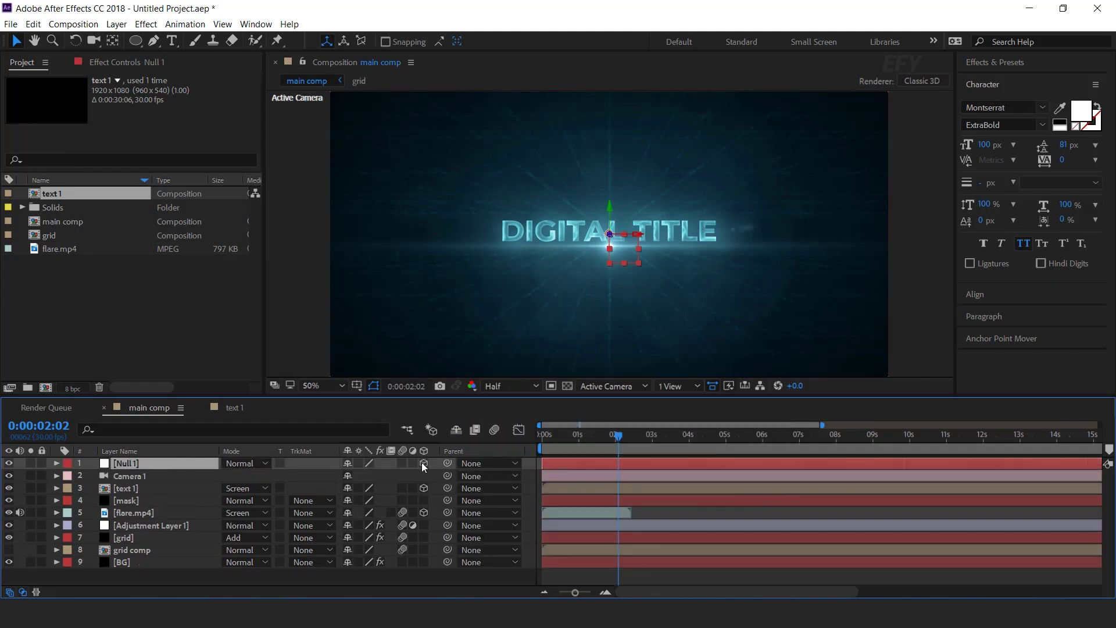
{"action": "left_click", "coordinate": [173, 477]}
{"action": "left_click_drag", "start_coordinate": [446, 475], "coordinate": [119, 463]}
Step: Keyframe the null's Z position from -466 at 0 seconds to 306 at 1 second
{"action": "left_click_drag", "start_coordinate": [589, 431], "coordinate": [531, 431]}
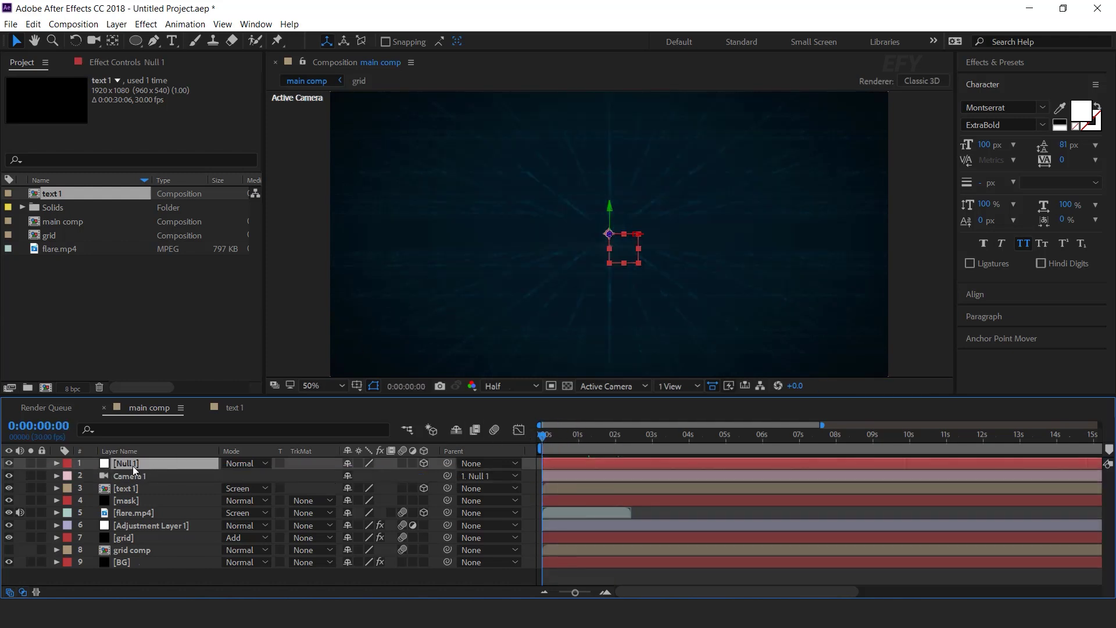
{"action": "key", "text": "p"}
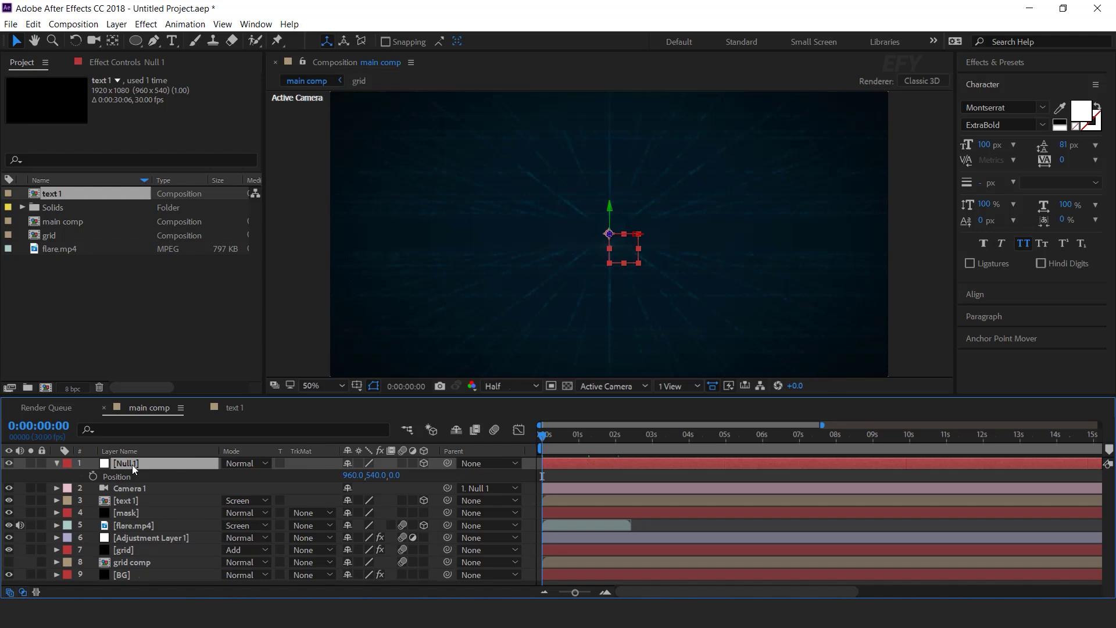
{"action": "left_click", "coordinate": [93, 476]}
{"action": "left_click_drag", "start_coordinate": [397, 477], "coordinate": [281, 475]}
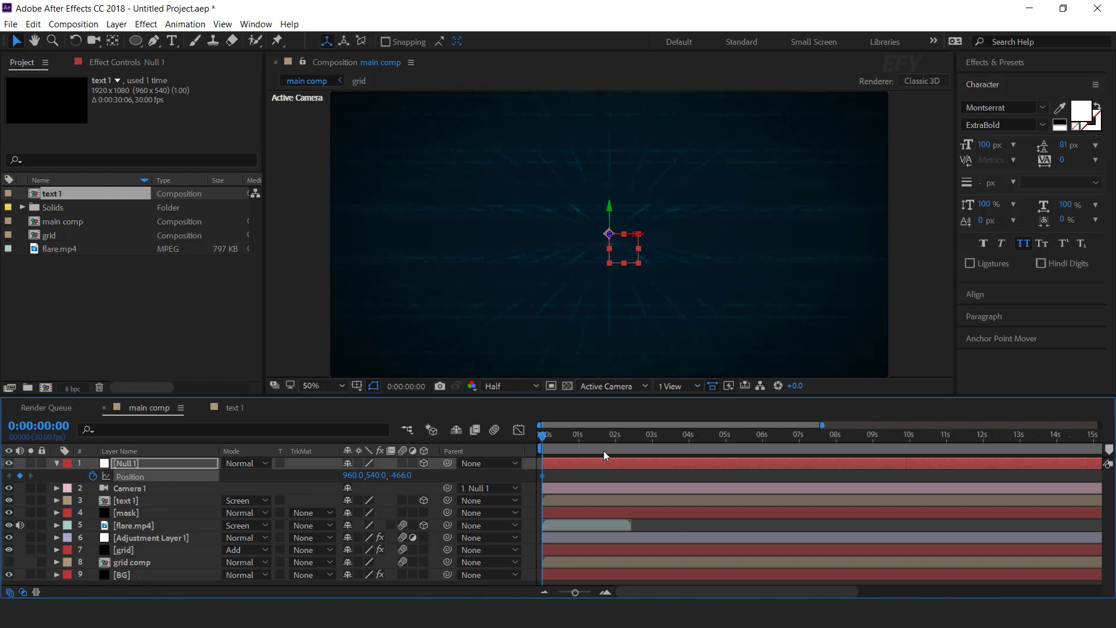
{"action": "left_click", "coordinate": [605, 592]}
{"action": "left_click_drag", "start_coordinate": [556, 444], "coordinate": [689, 451]}
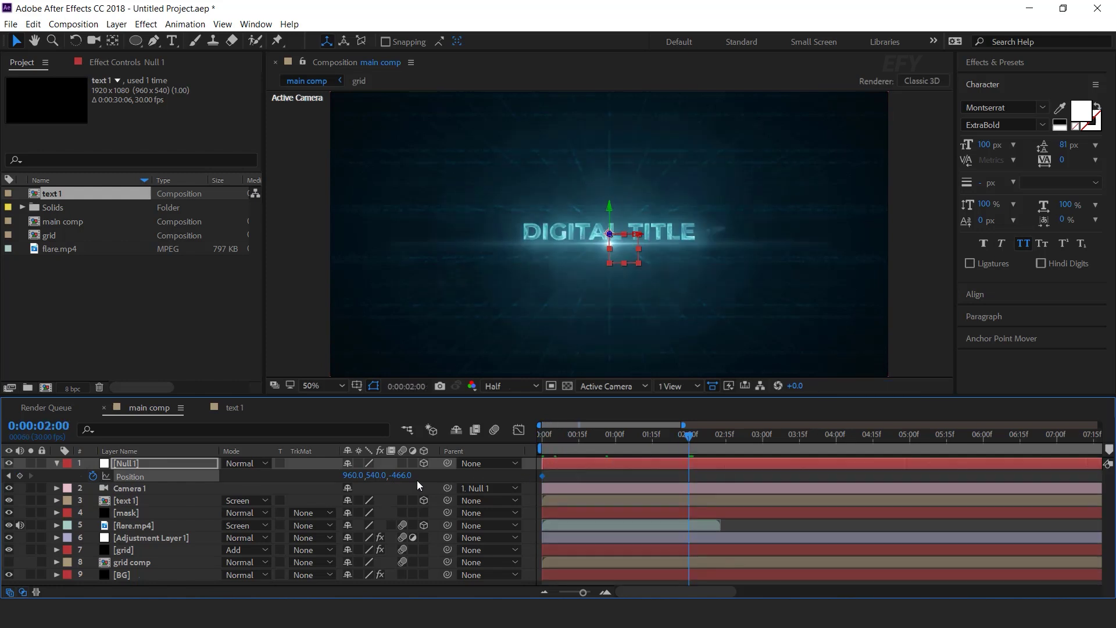
{"action": "left_click", "coordinate": [615, 439]}
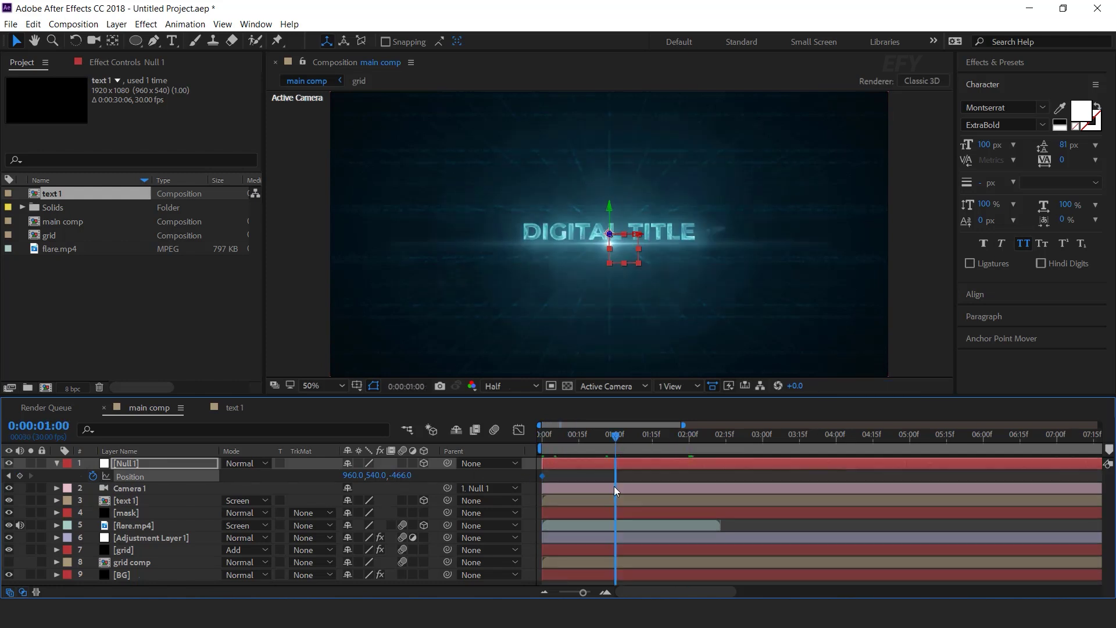
{"action": "left_click_drag", "start_coordinate": [399, 475], "coordinate": [566, 477]}
{"action": "left_click_drag", "start_coordinate": [962, 479], "coordinate": [963, 479]}
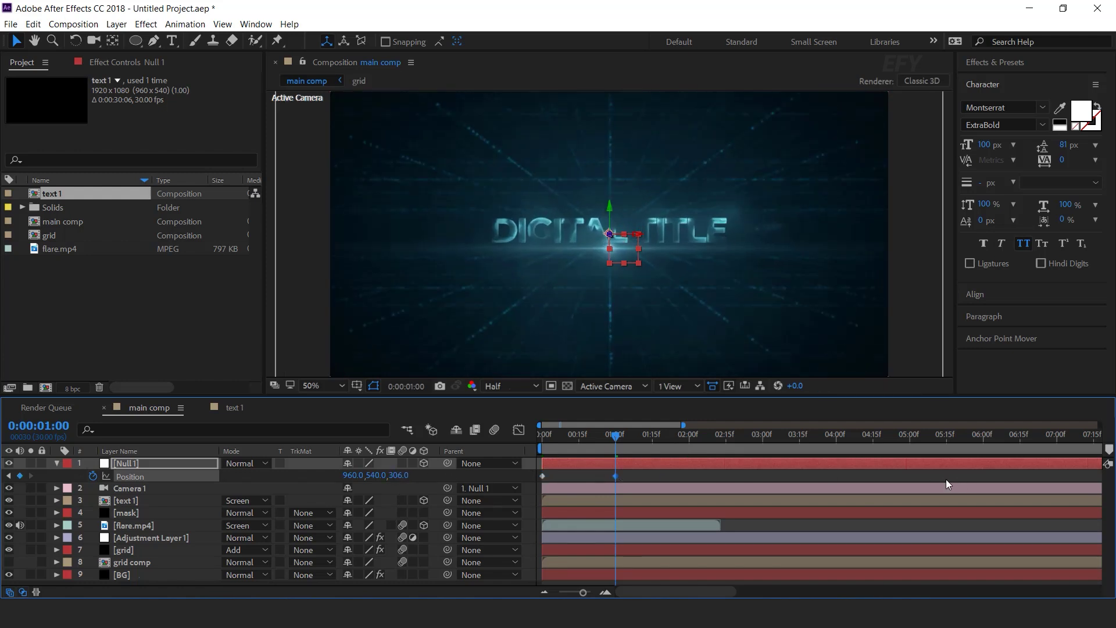
Step: Preview the camera move and title reveal in main comp from the start to nearly 3 seconds
{"action": "left_click_drag", "start_coordinate": [619, 438], "coordinate": [543, 438]}
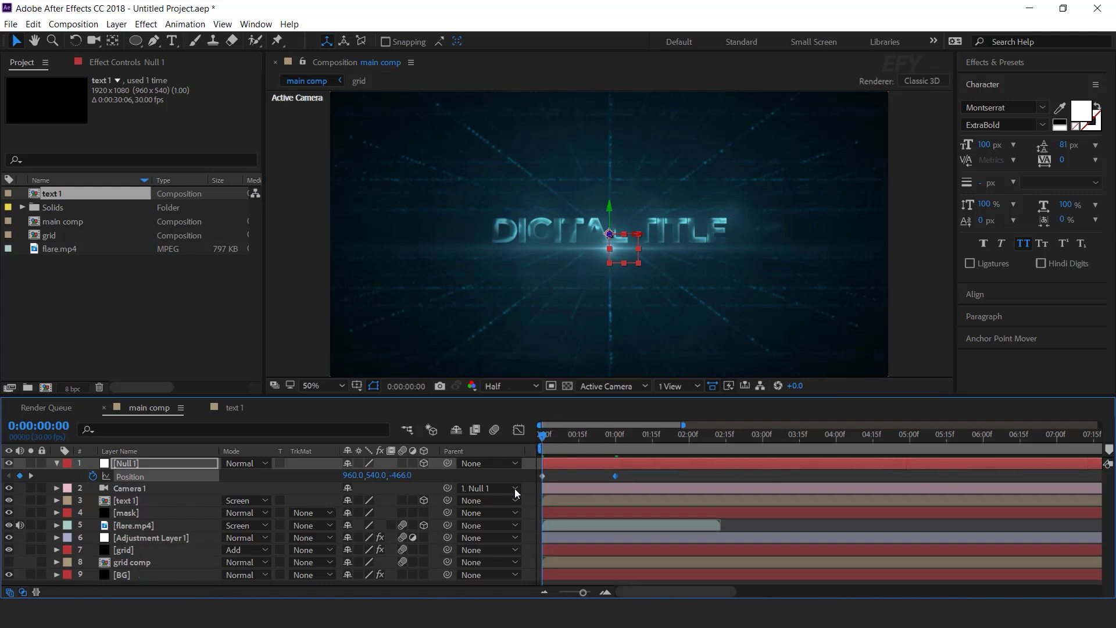
{"action": "left_click", "coordinate": [862, 513]}
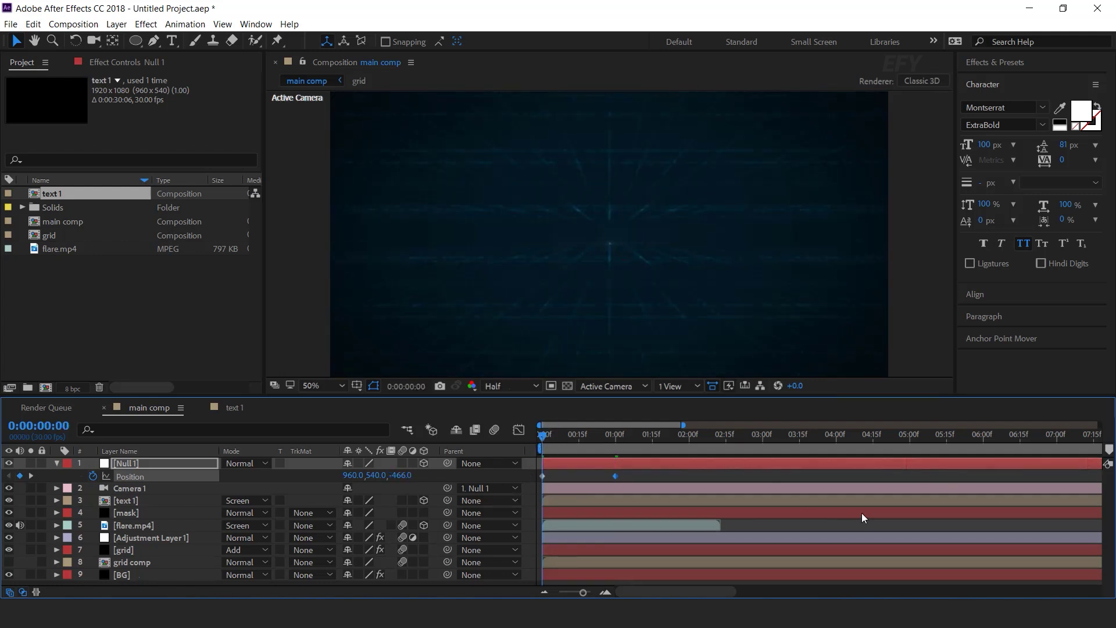
{"action": "key", "text": "space"}
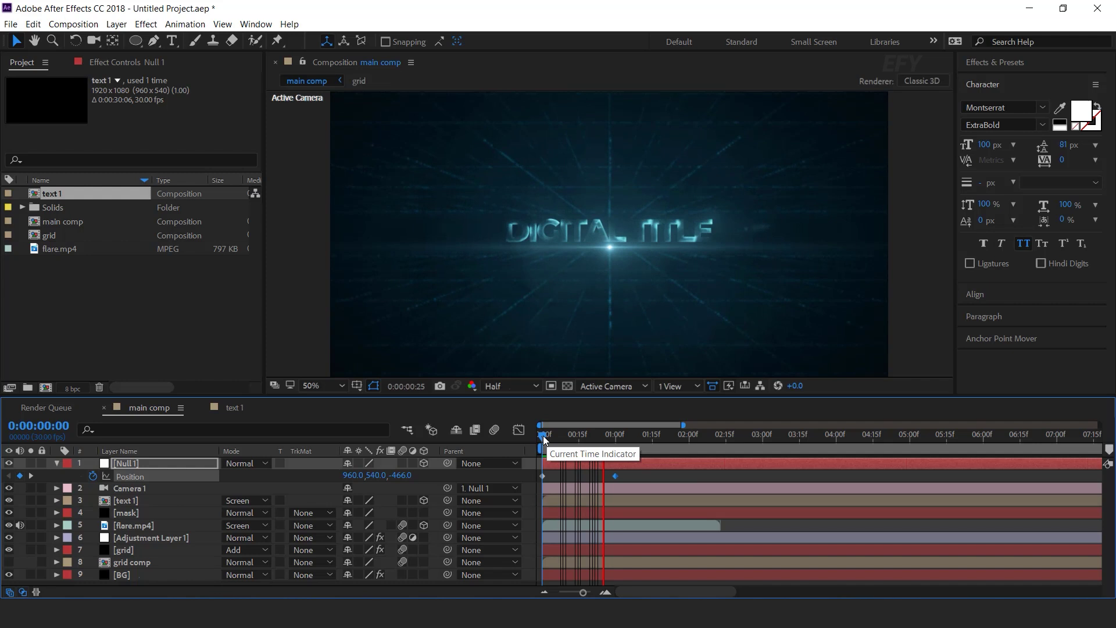
{"action": "left_click", "coordinate": [727, 489]}
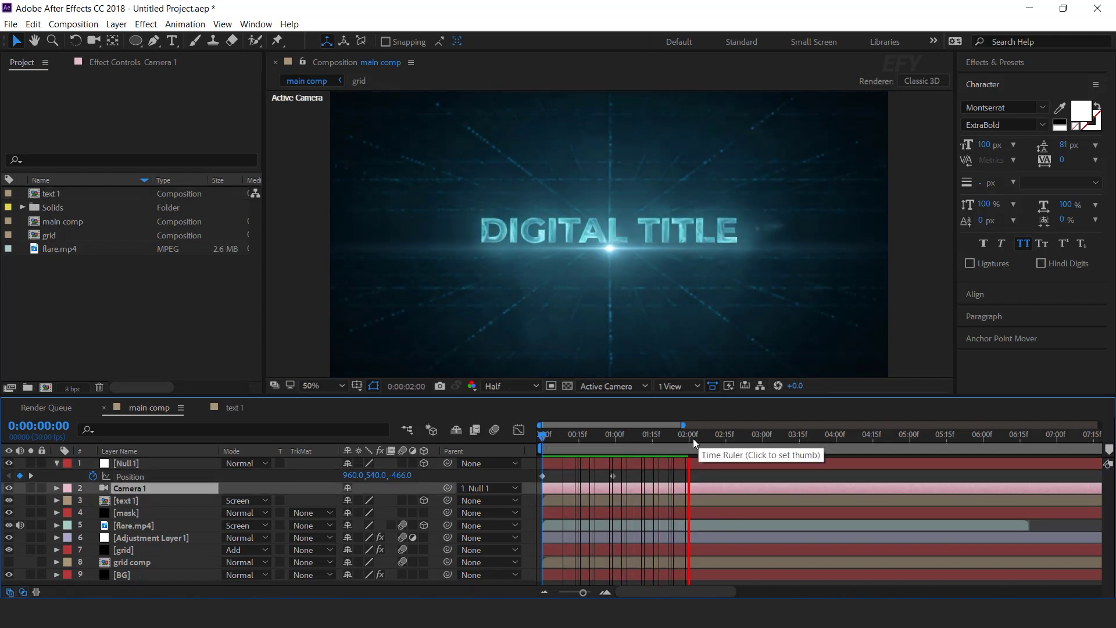
{"action": "key", "text": "space"}
{"action": "left_click_drag", "start_coordinate": [666, 441], "coordinate": [751, 452]}
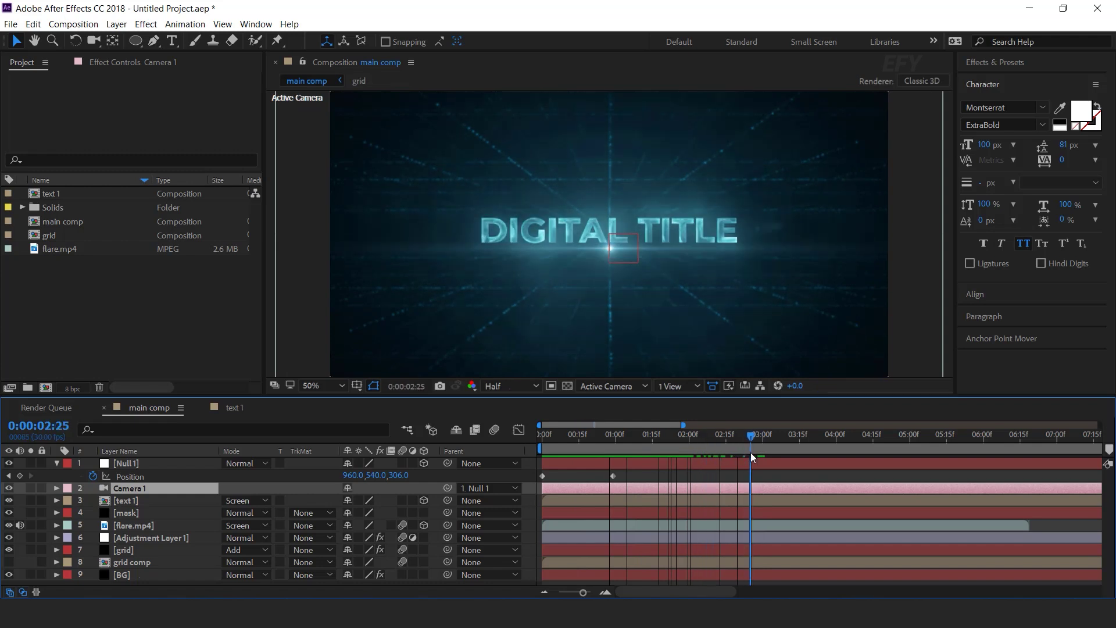
Step: Hold the null's Position with a keyframe at 2:25 and set its Z position to 2912 at 3:22
{"action": "left_click", "coordinate": [20, 475]}
{"action": "left_click_drag", "start_coordinate": [766, 437], "coordinate": [819, 434]}
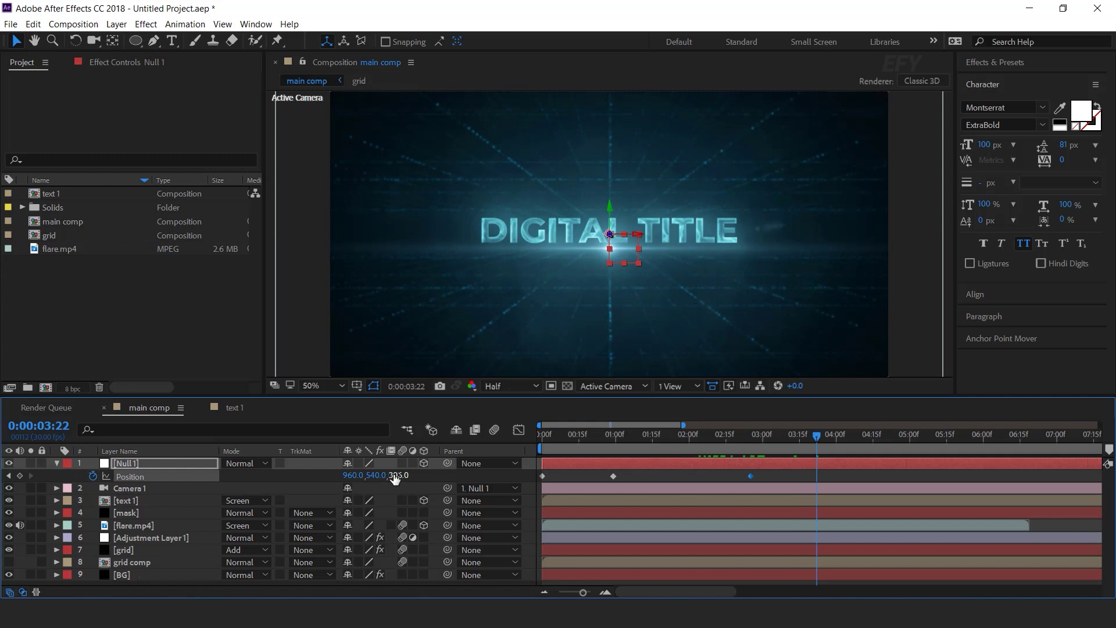
{"action": "left_click_drag", "start_coordinate": [400, 476], "coordinate": [702, 473]}
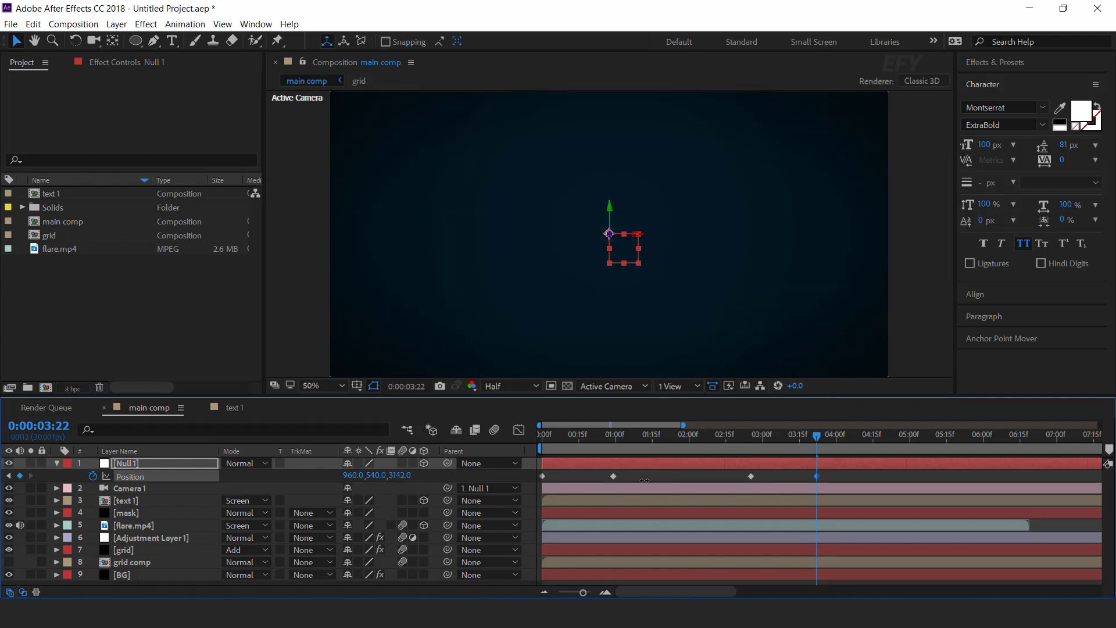
{"action": "left_click_drag", "start_coordinate": [604, 483], "coordinate": [651, 482]}
Step: Apply Easy Ease to all of the null's Position keyframes
{"action": "left_click_drag", "start_coordinate": [832, 470], "coordinate": [496, 486]}
{"action": "right_click", "coordinate": [612, 476]}
{"action": "mouse_move", "coordinate": [668, 465]}
{"action": "left_click", "coordinate": [783, 510]}
Step: Reshape the null's speed graph so the first move peaks early and the last move peaks near its end
{"action": "left_click", "coordinate": [518, 431]}
{"action": "left_click_drag", "start_coordinate": [567, 555], "coordinate": [555, 557]}
{"action": "left_click_drag", "start_coordinate": [749, 555], "coordinate": [783, 557]}
{"action": "left_click", "coordinate": [518, 429]}
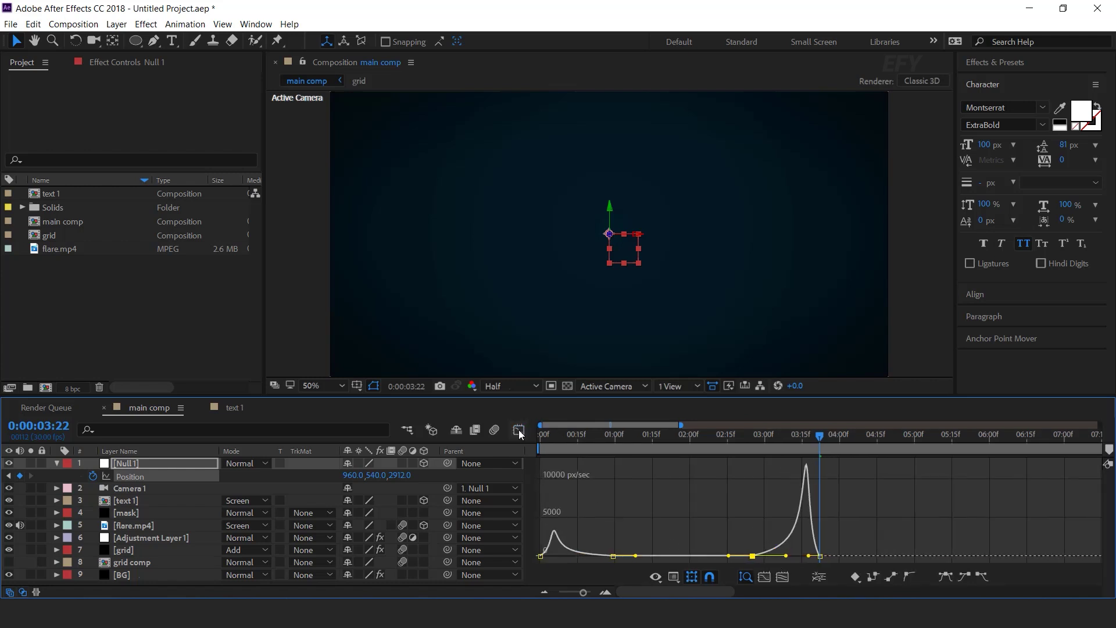
Step: Keyframe Camera 1's Position at 0 seconds and raise its Z value slightly at 5:14 for a slow push-in
{"action": "left_click_drag", "start_coordinate": [566, 431], "coordinate": [492, 443]}
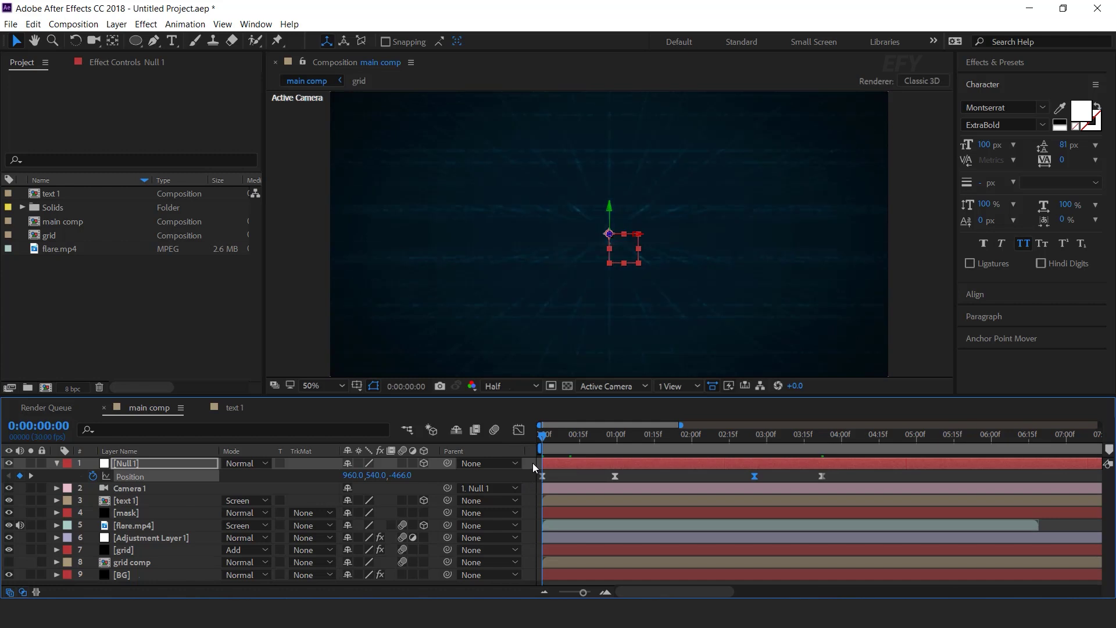
{"action": "left_click", "coordinate": [136, 489]}
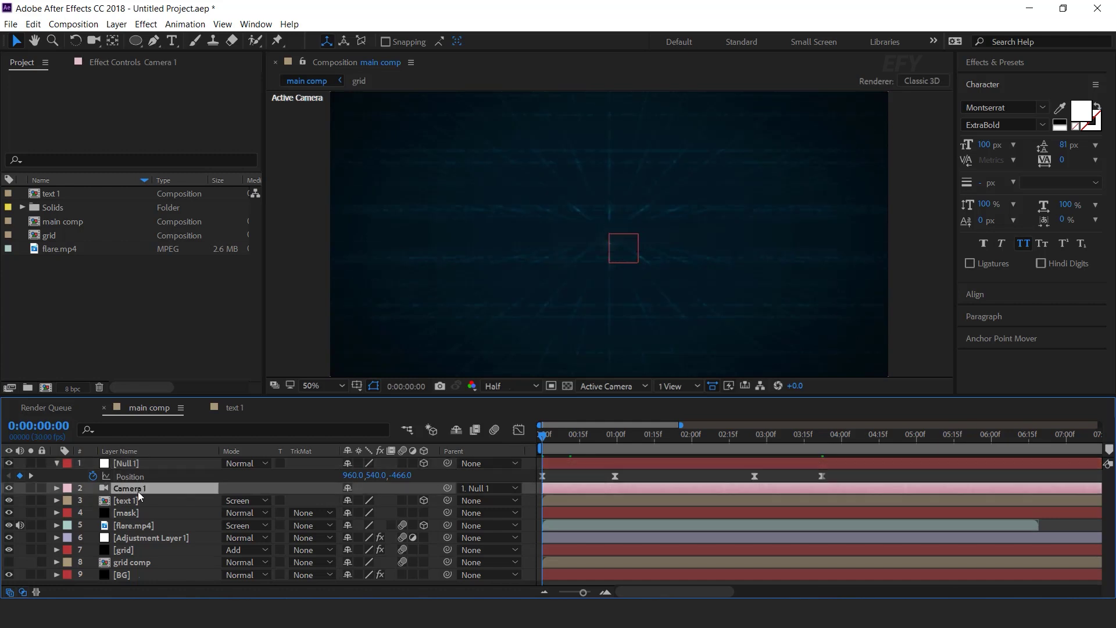
{"action": "key", "text": "p"}
{"action": "left_click", "coordinate": [92, 501]}
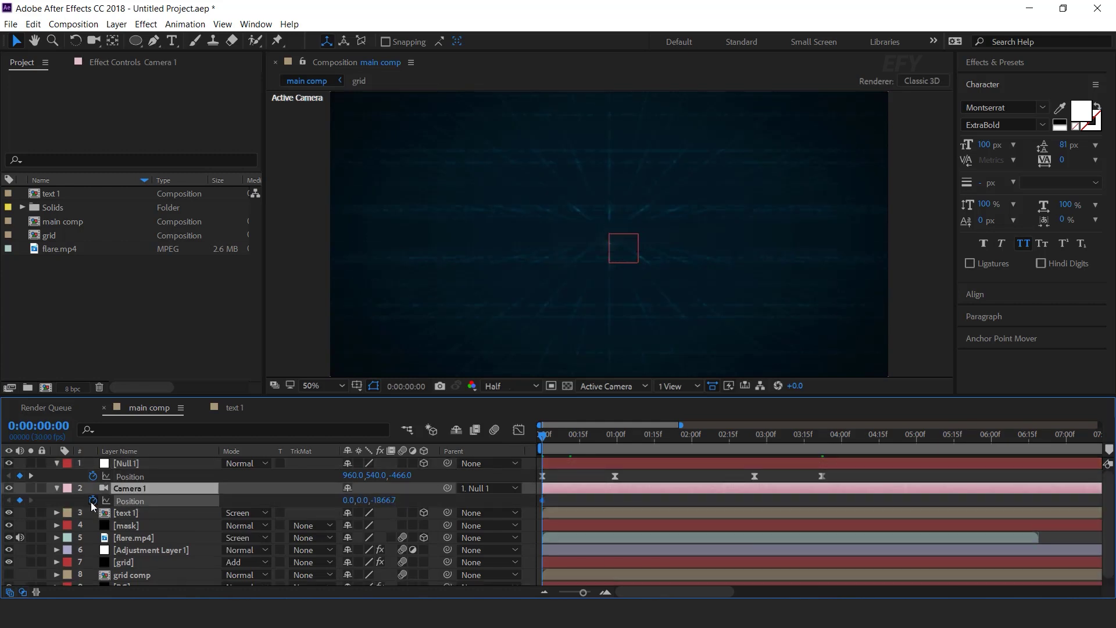
{"action": "left_click_drag", "start_coordinate": [825, 435], "coordinate": [950, 442]}
{"action": "left_click_drag", "start_coordinate": [386, 500], "coordinate": [443, 503]}
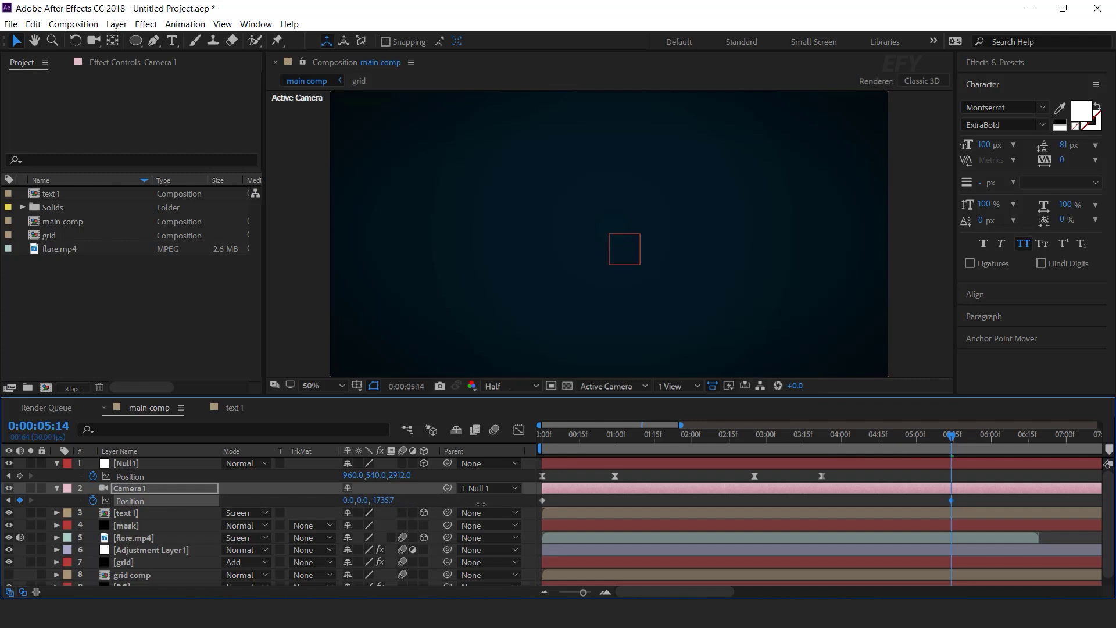
Step: Preview the eased null move and slow camera push from the start of main comp
{"action": "left_click", "coordinate": [572, 435]}
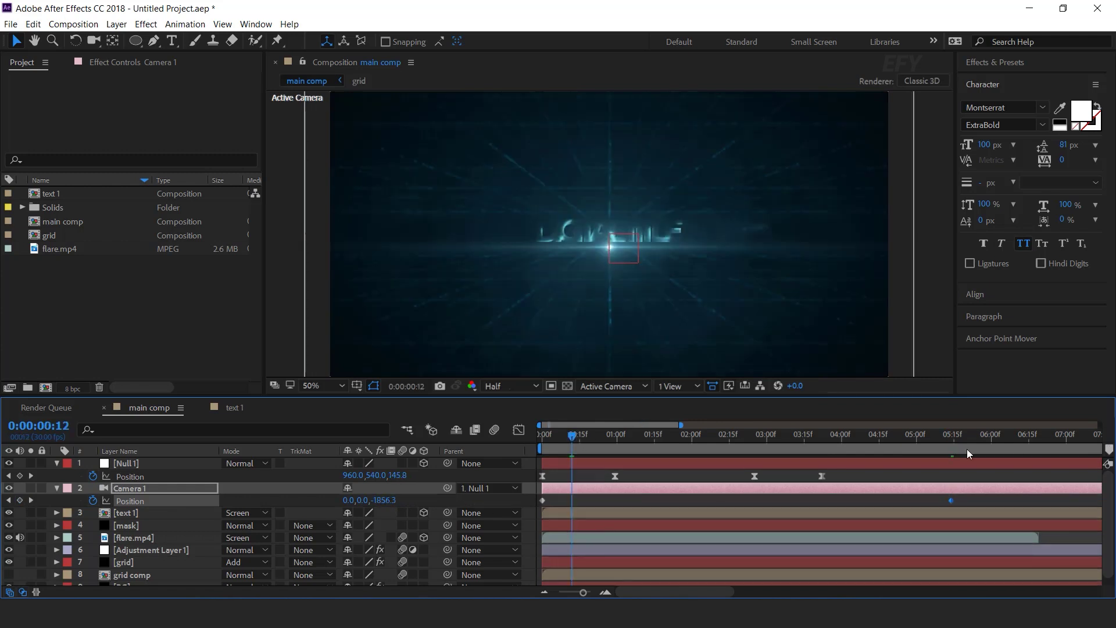
{"action": "scroll", "coordinate": [774, 460], "scroll_direction": "down", "scroll_amount": 5}
{"action": "left_click_drag", "start_coordinate": [549, 434], "coordinate": [542, 435]}
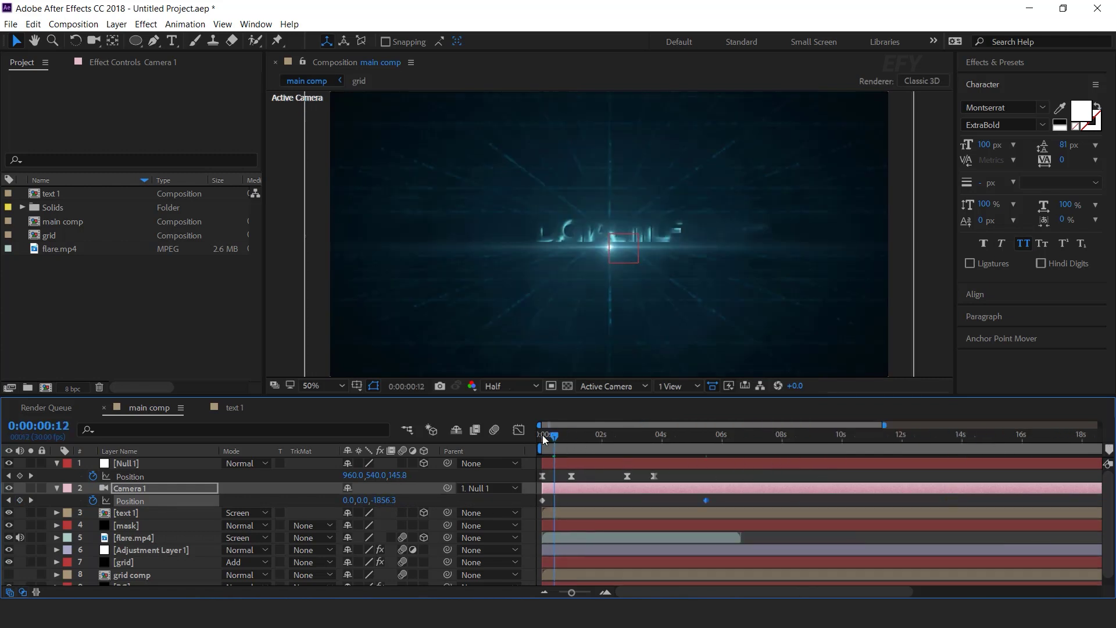
{"action": "left_click", "coordinate": [487, 437]}
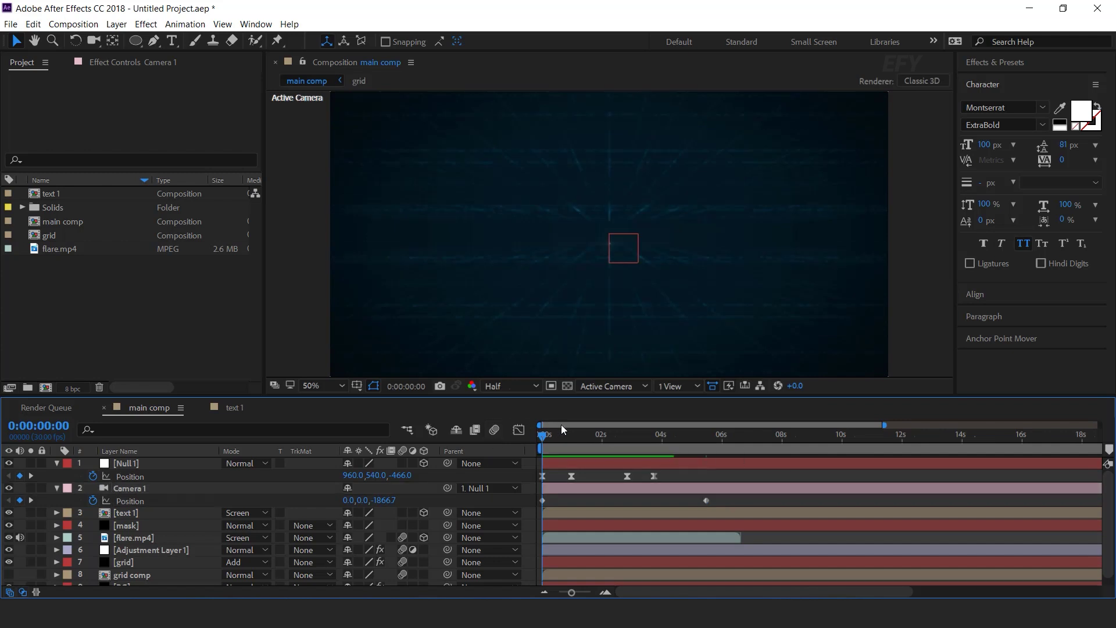
{"action": "key", "text": "space"}
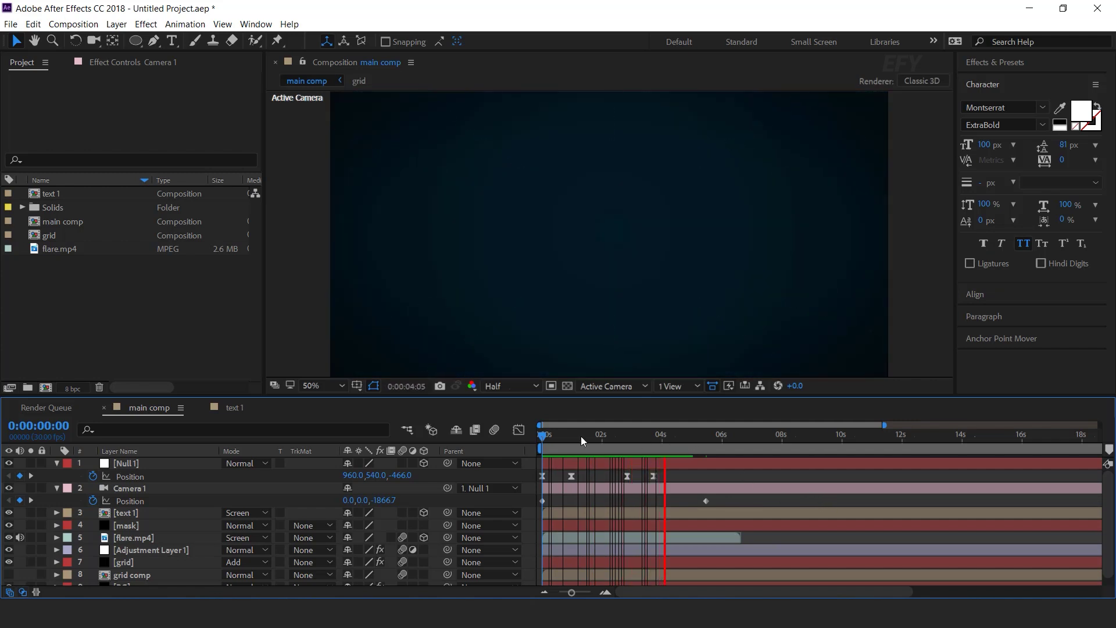
{"action": "key", "text": "space"}
Step: Shift the null's last two Position keyframes about half a second later and preview the animation from the start
{"action": "left_click_drag", "start_coordinate": [650, 472], "coordinate": [669, 476]}
{"action": "left_click_drag", "start_coordinate": [557, 438], "coordinate": [536, 438]}
{"action": "key", "text": "space"}
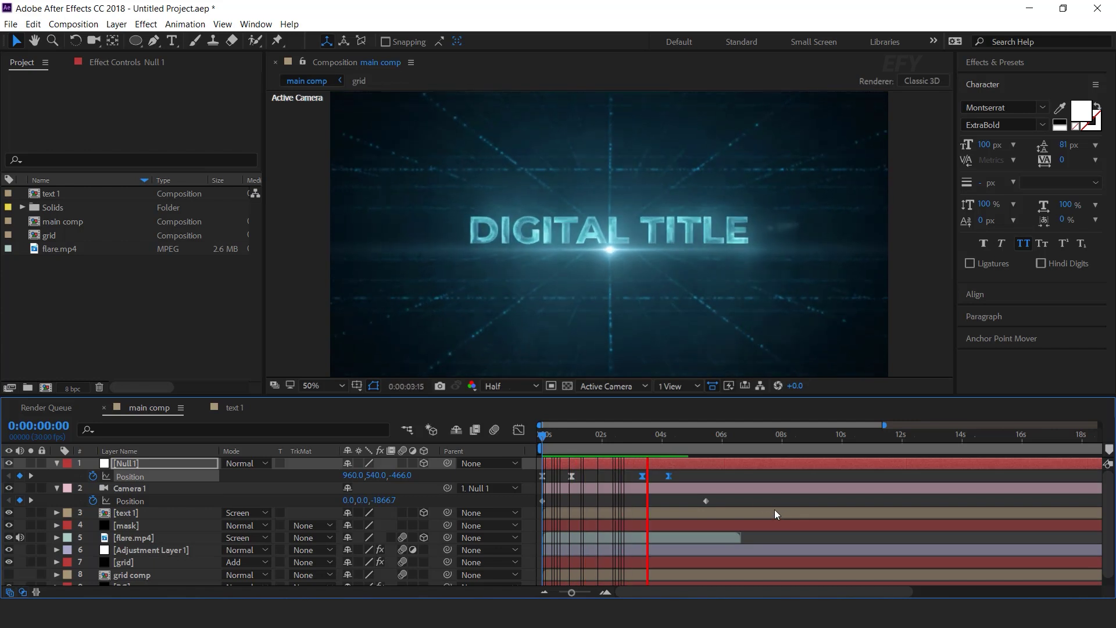
{"action": "left_click", "coordinate": [671, 436]}
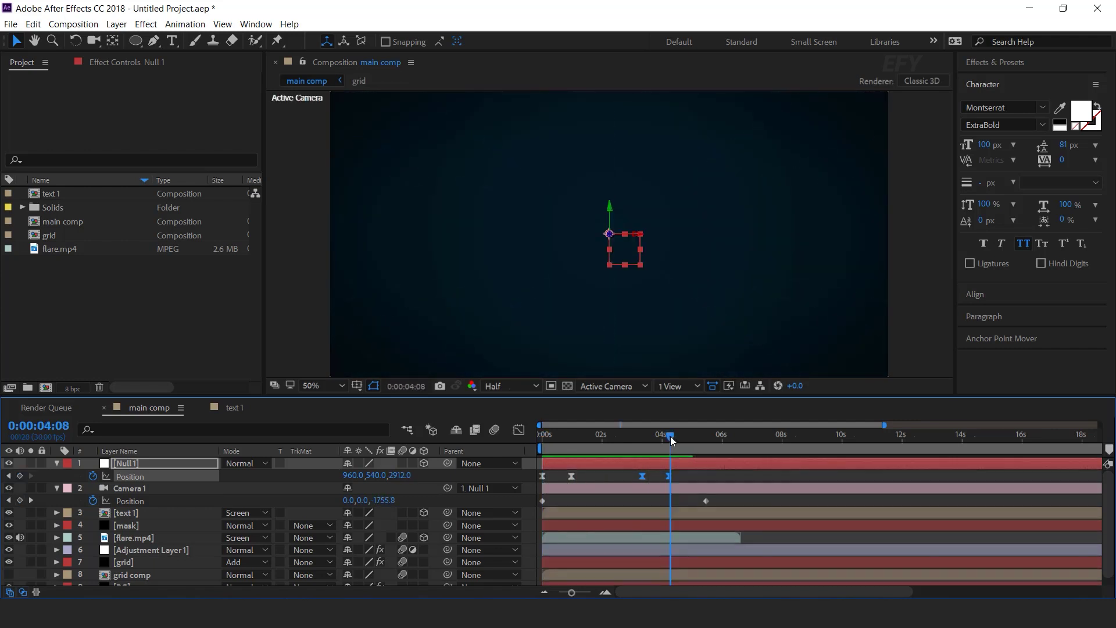
Step: Collapse the null and camera layer properties and set the current time to 1:11
{"action": "left_click", "coordinate": [56, 463]}
{"action": "left_click", "coordinate": [57, 475]}
{"action": "left_click", "coordinate": [580, 436]}
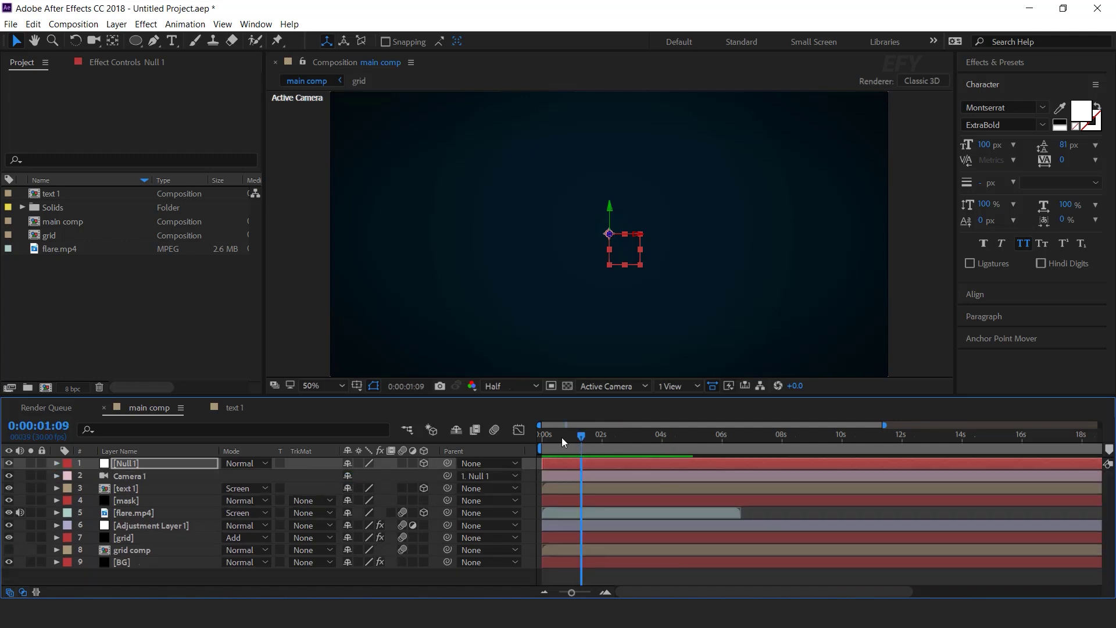
{"action": "left_click", "coordinate": [537, 470]}
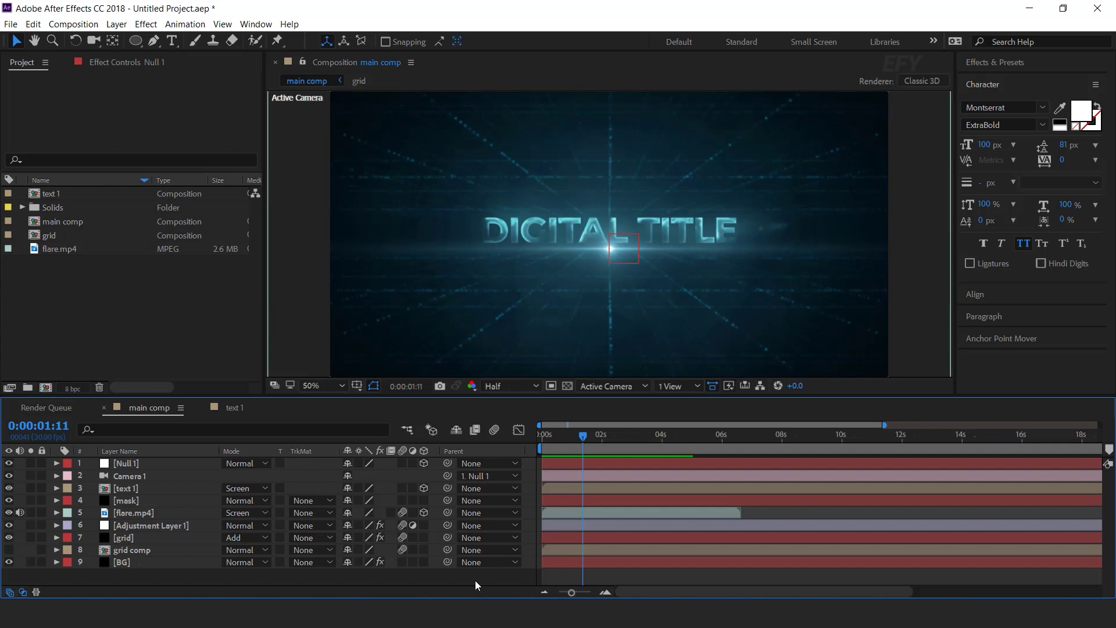
Step: Create a 1920 x 1080 black solid named particles and apply the Particular effect to it
{"action": "key", "text": "ctrl+y"}
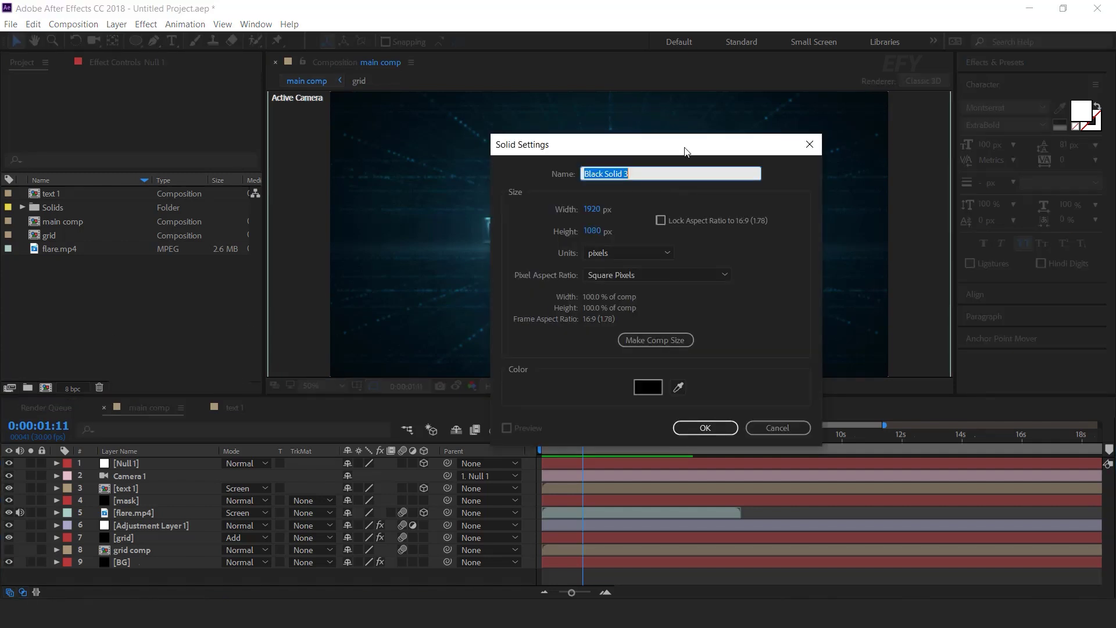
{"action": "key", "text": "BackSpace"}
{"action": "type", "text": "particles"}
{"action": "key", "text": "Return"}
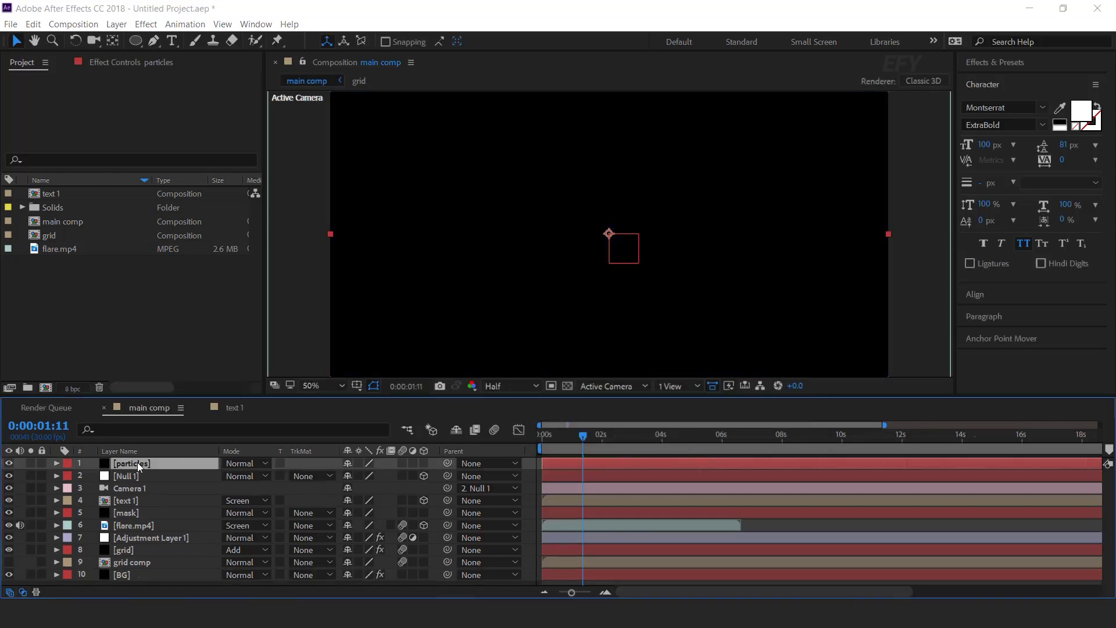
{"action": "key", "text": "ctrl+space"}
{"action": "type", "text": "par"}
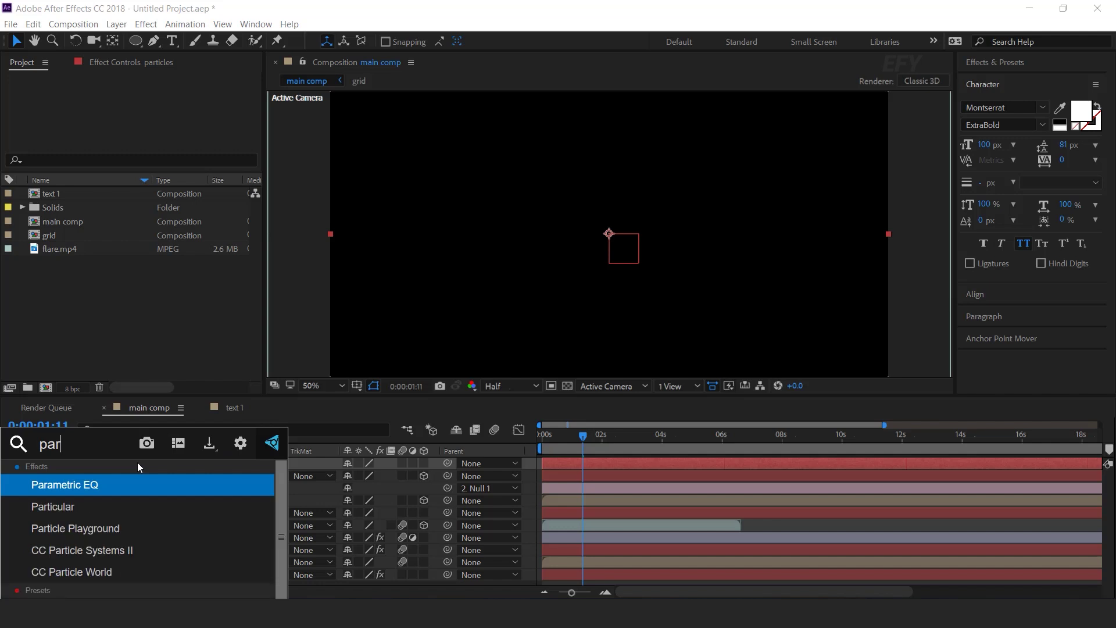
{"action": "left_click", "coordinate": [57, 506]}
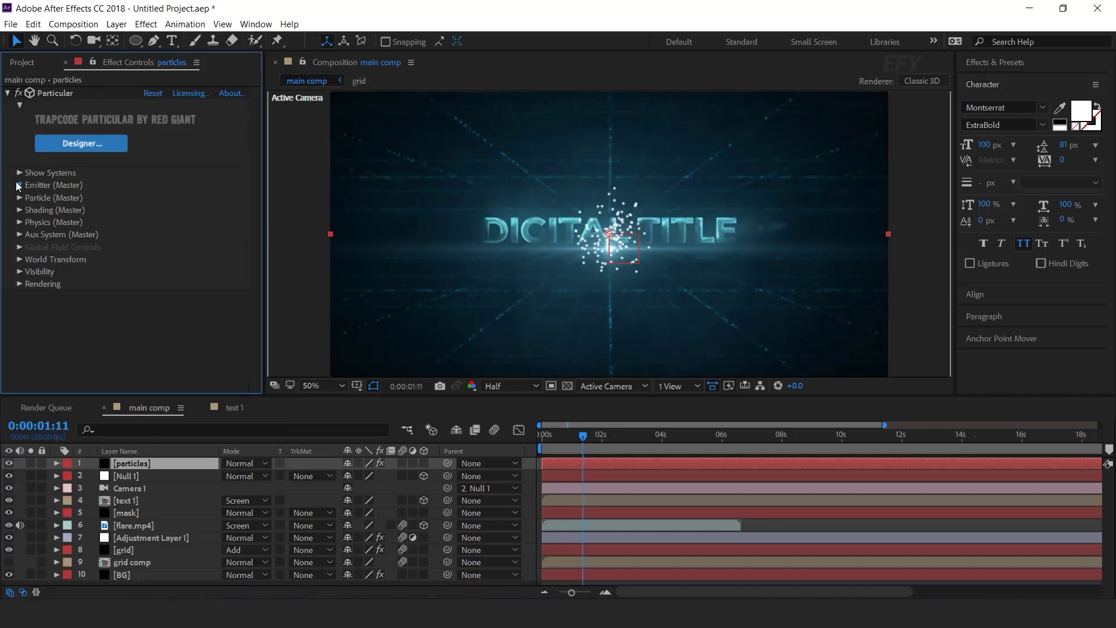
Step: Set Particular's emitter type to Box
{"action": "left_click", "coordinate": [19, 185]}
{"action": "scroll", "coordinate": [69, 176], "scroll_direction": "down", "scroll_amount": 3}
{"action": "left_click", "coordinate": [159, 151]}
{"action": "left_click", "coordinate": [200, 183]}
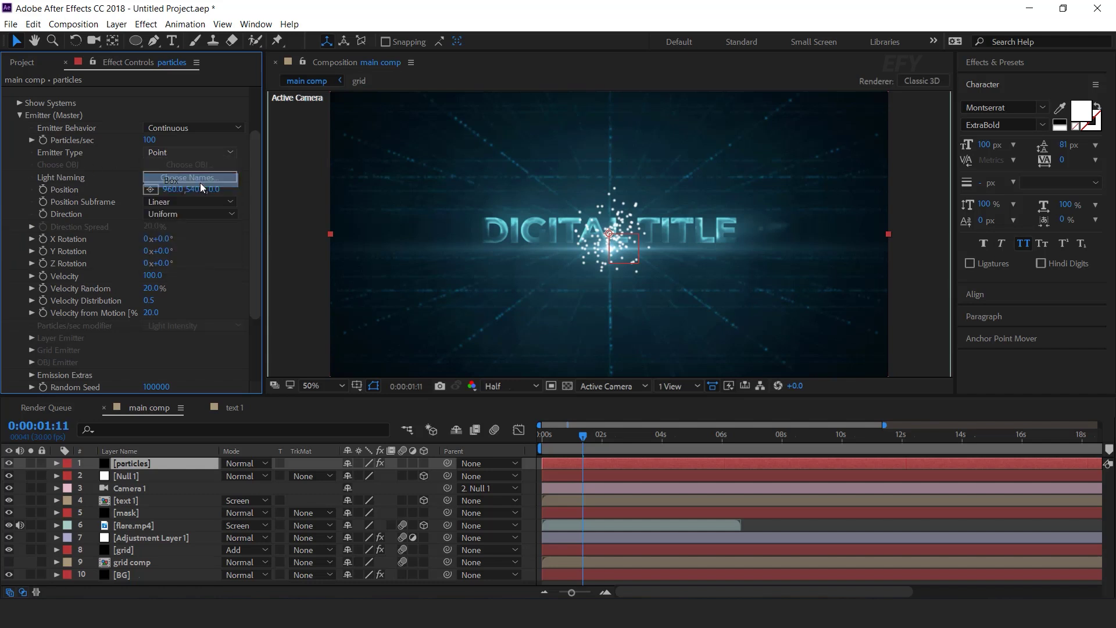
Step: Switch the emitter size to XYZ Individual and set Emitter Size Y to 0
{"action": "scroll", "coordinate": [253, 252], "scroll_direction": "down", "scroll_amount": 3}
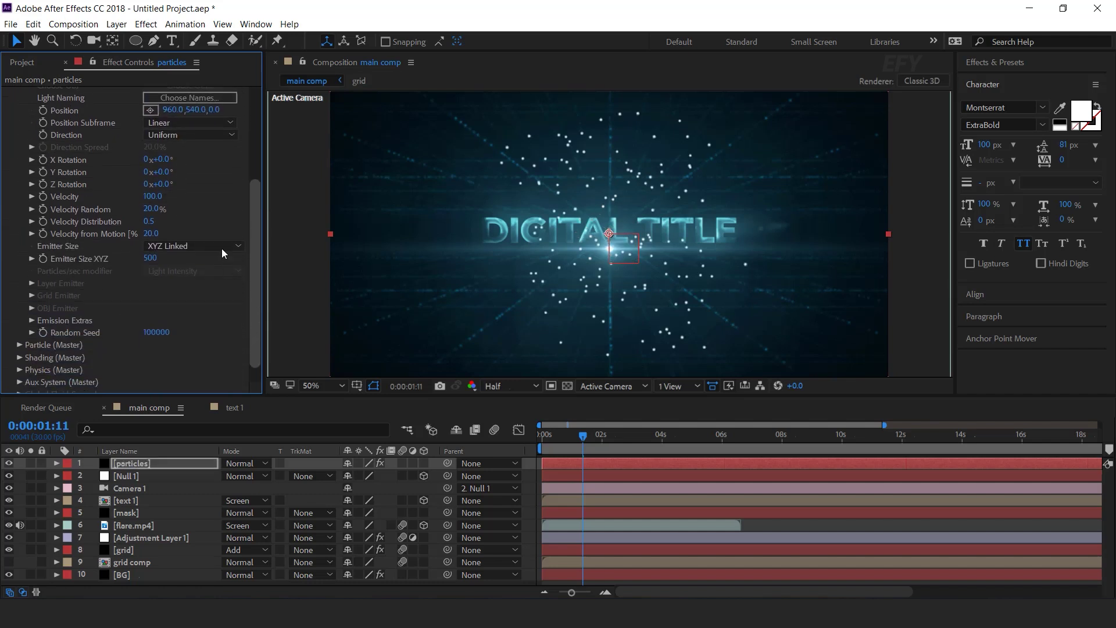
{"action": "left_click", "coordinate": [215, 244]}
{"action": "left_click", "coordinate": [210, 273]}
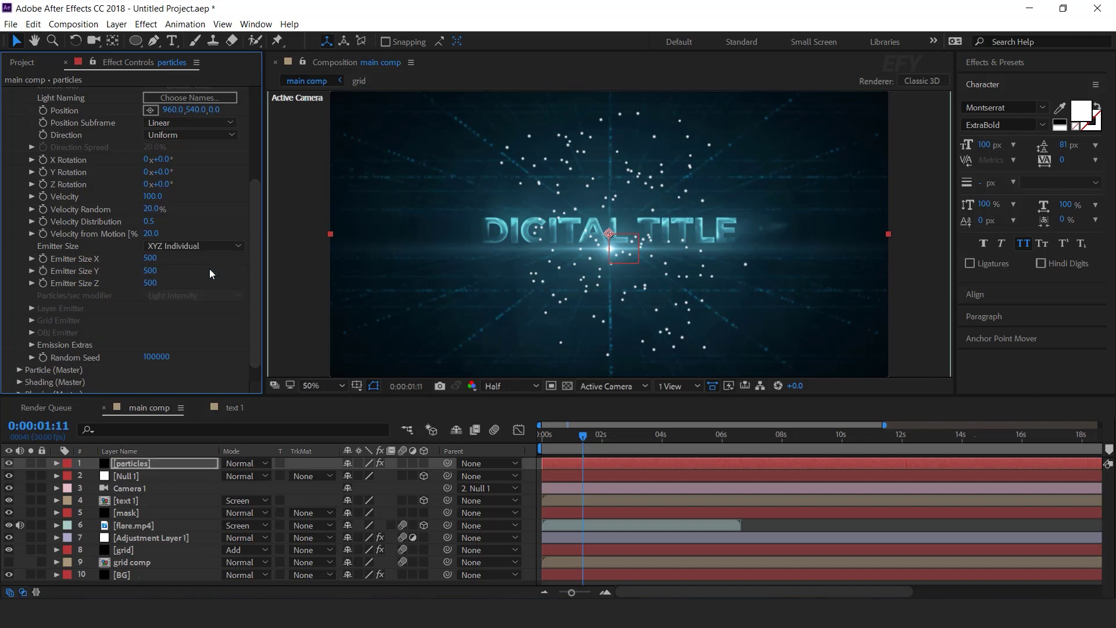
{"action": "left_click", "coordinate": [150, 271]}
{"action": "type", "text": "0"}
{"action": "key", "text": "Return"}
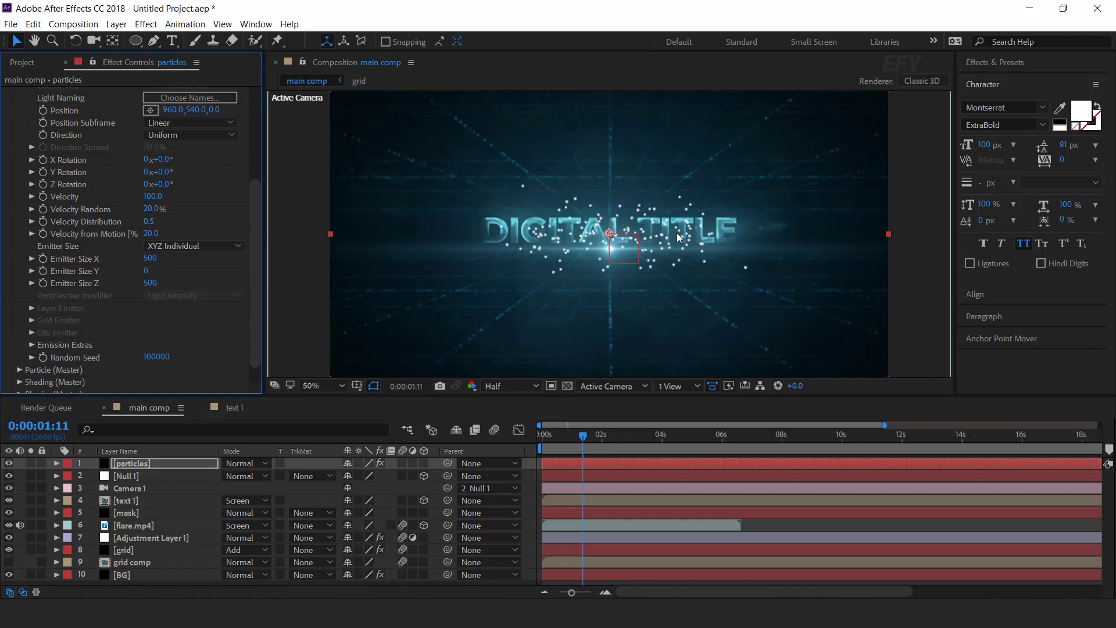
Step: Set Particular's particle life to 2 seconds and the particle size to 2
{"action": "left_click_drag", "start_coordinate": [255, 297], "coordinate": [257, 333]}
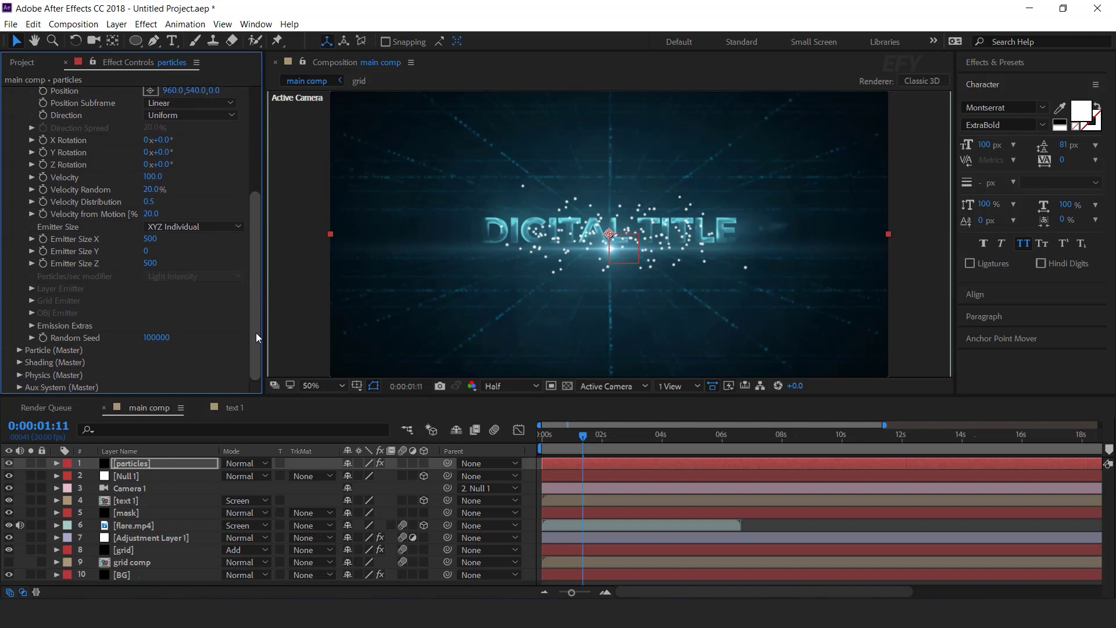
{"action": "left_click", "coordinate": [17, 349]}
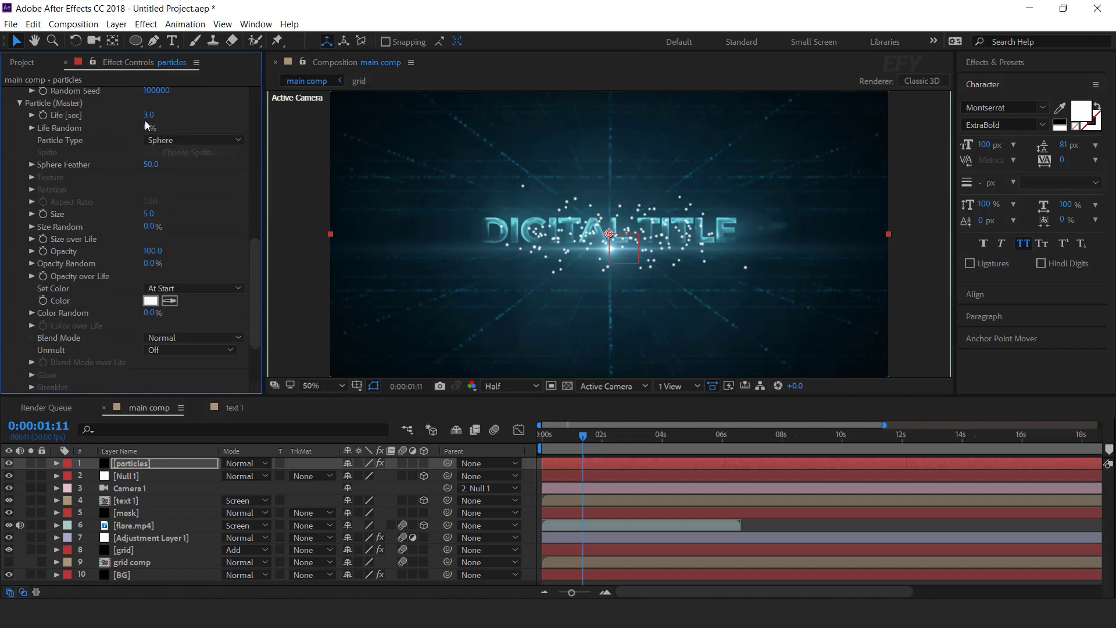
{"action": "scroll", "coordinate": [163, 159], "scroll_direction": "up", "scroll_amount": 2}
{"action": "left_click", "coordinate": [149, 150]}
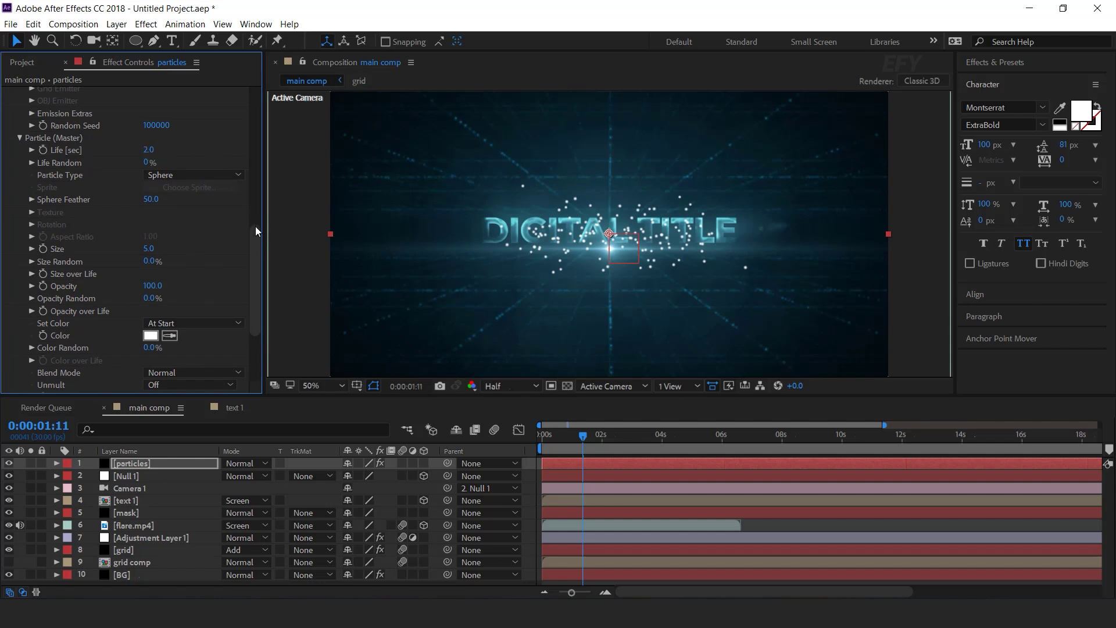
{"action": "left_click_drag", "start_coordinate": [256, 242], "coordinate": [209, 251]}
{"action": "left_click", "coordinate": [149, 219]}
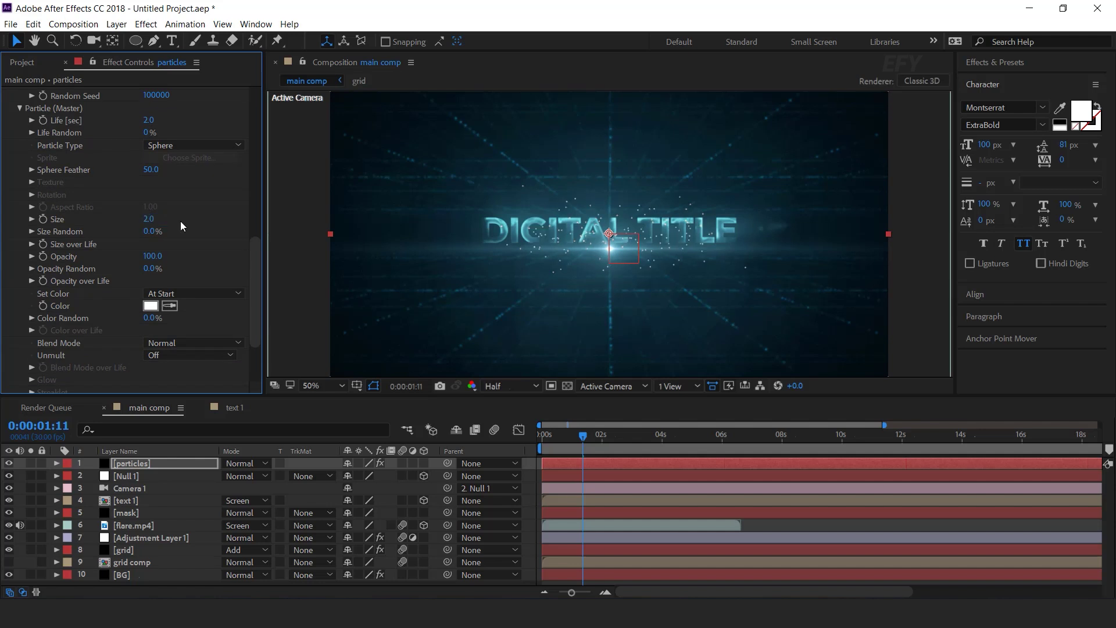
Step: Change the particle color to a bright cyan blue
{"action": "scroll", "coordinate": [262, 268], "scroll_direction": "down", "scroll_amount": 2}
{"action": "left_click", "coordinate": [150, 274]}
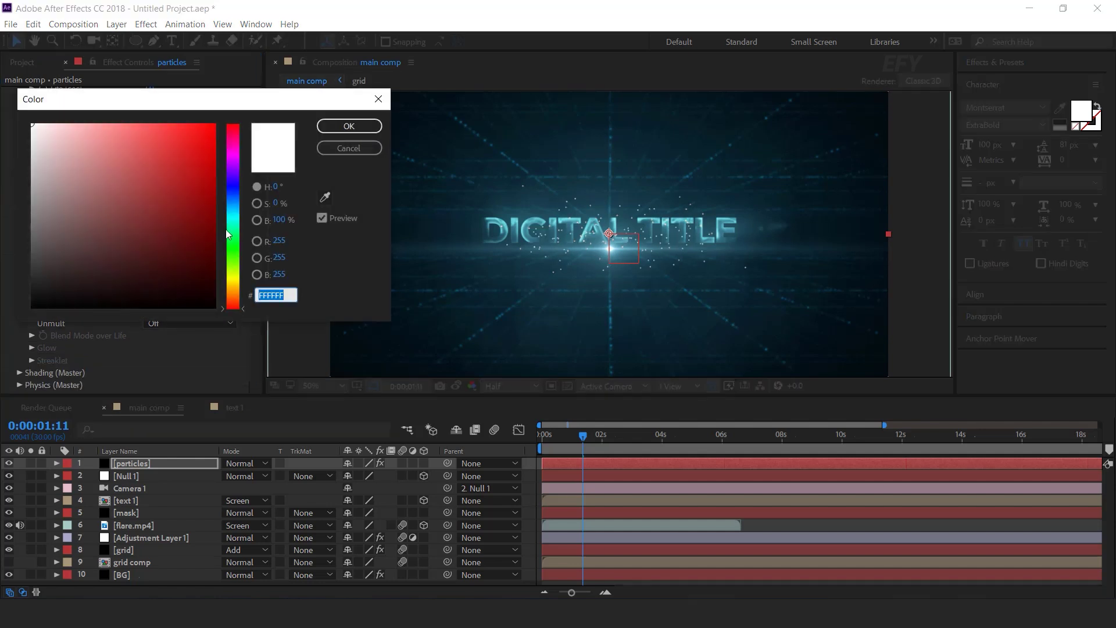
{"action": "left_click", "coordinate": [236, 212]}
{"action": "left_click", "coordinate": [168, 143]}
{"action": "left_click", "coordinate": [201, 125]}
{"action": "left_click", "coordinate": [242, 204]}
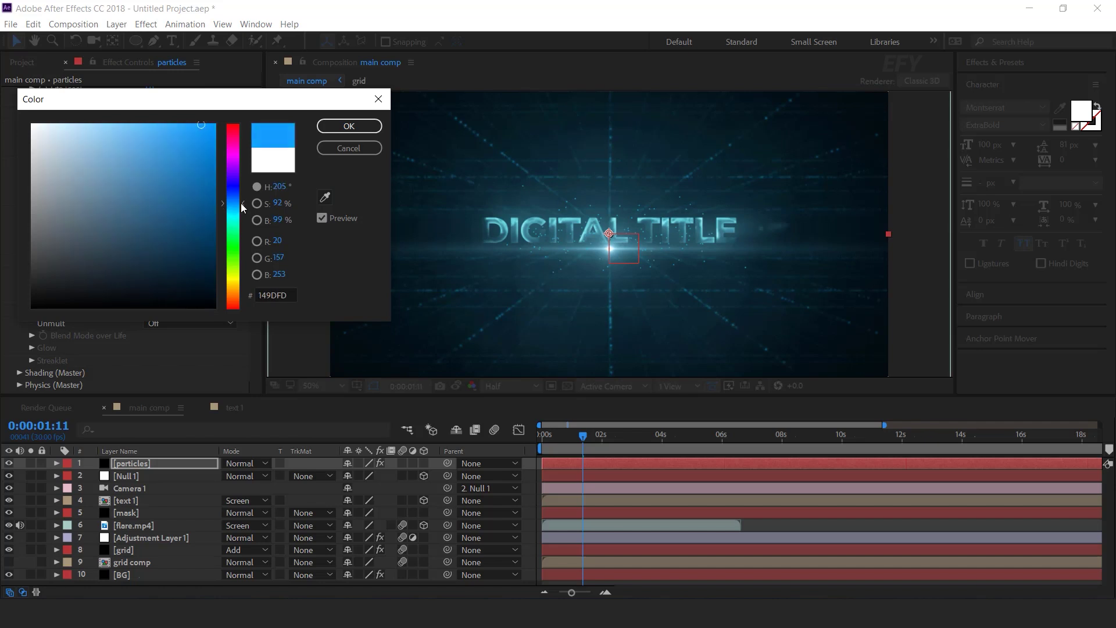
{"action": "left_click_drag", "start_coordinate": [242, 204], "coordinate": [241, 211]}
{"action": "left_click", "coordinate": [349, 127]}
{"action": "scroll", "coordinate": [258, 307], "scroll_direction": "down", "scroll_amount": 2}
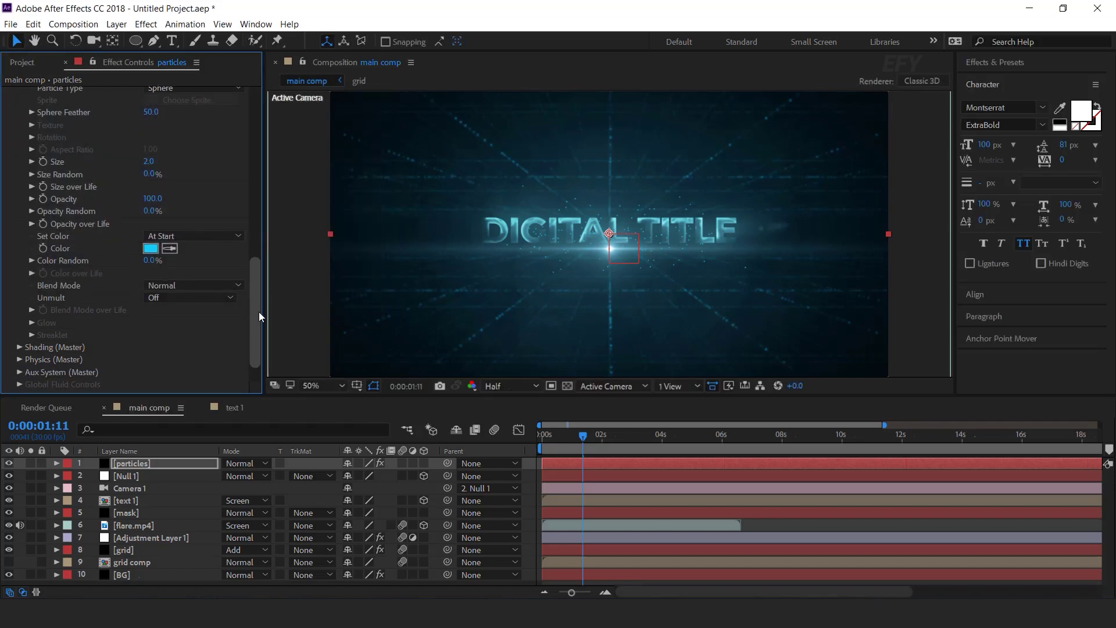
Step: Widen the box emitter by setting Emitter Size X to 800
{"action": "scroll", "coordinate": [261, 310], "scroll_direction": "up", "scroll_amount": 10}
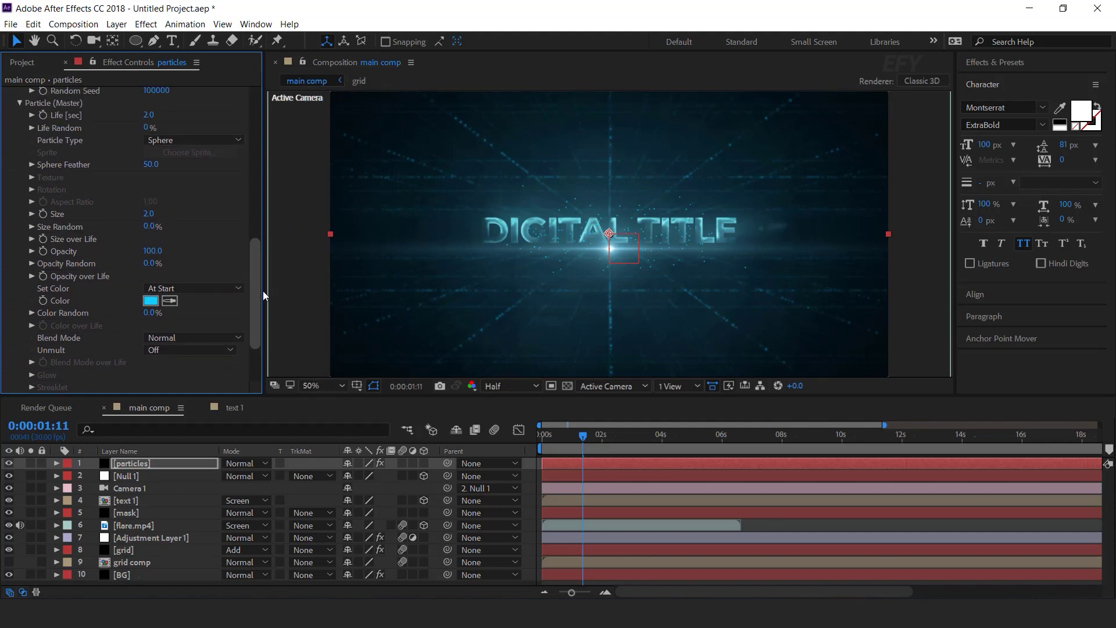
{"action": "left_click_drag", "start_coordinate": [259, 193], "coordinate": [260, 107]}
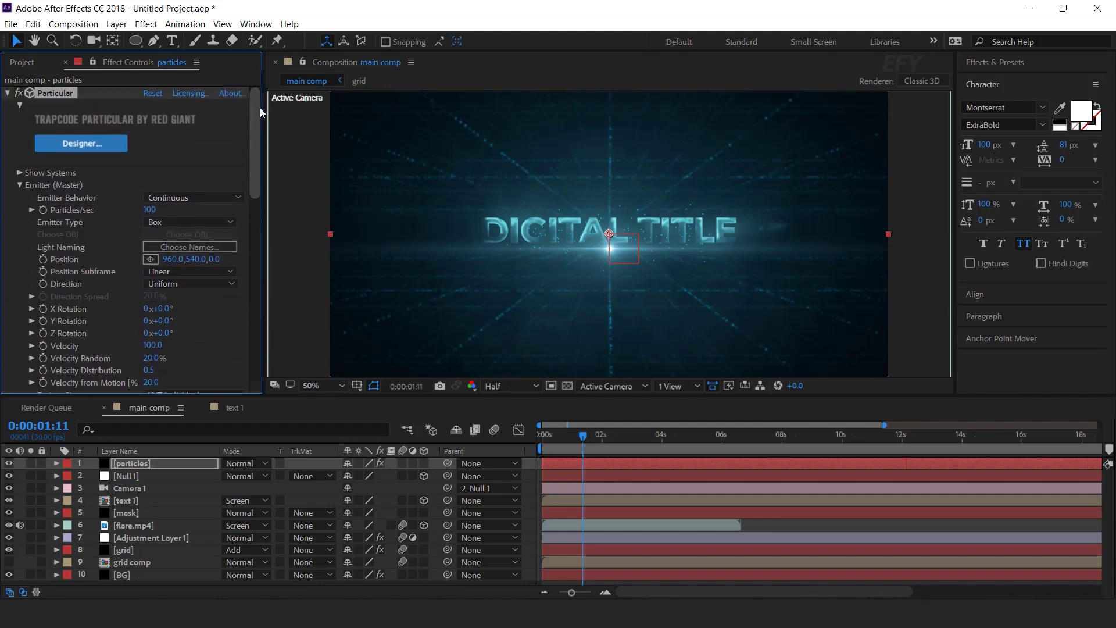
{"action": "scroll", "coordinate": [260, 107], "scroll_direction": "down", "scroll_amount": 5}
{"action": "left_click_drag", "start_coordinate": [150, 276], "coordinate": [307, 274]}
{"action": "left_click", "coordinate": [155, 276]}
{"action": "type", "text": "800"}
{"action": "key", "text": "Return"}
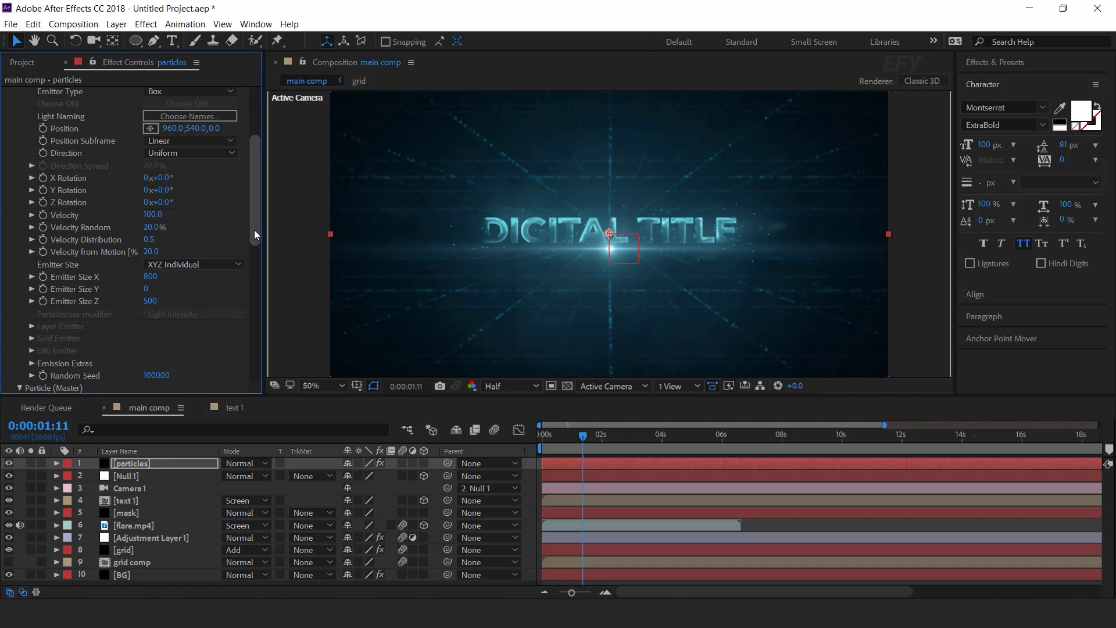
Step: Set the particle life to 1 second and return the current time to 0 seconds
{"action": "left_click_drag", "start_coordinate": [254, 229], "coordinate": [257, 235]}
{"action": "left_click_drag", "start_coordinate": [581, 434], "coordinate": [491, 437]}
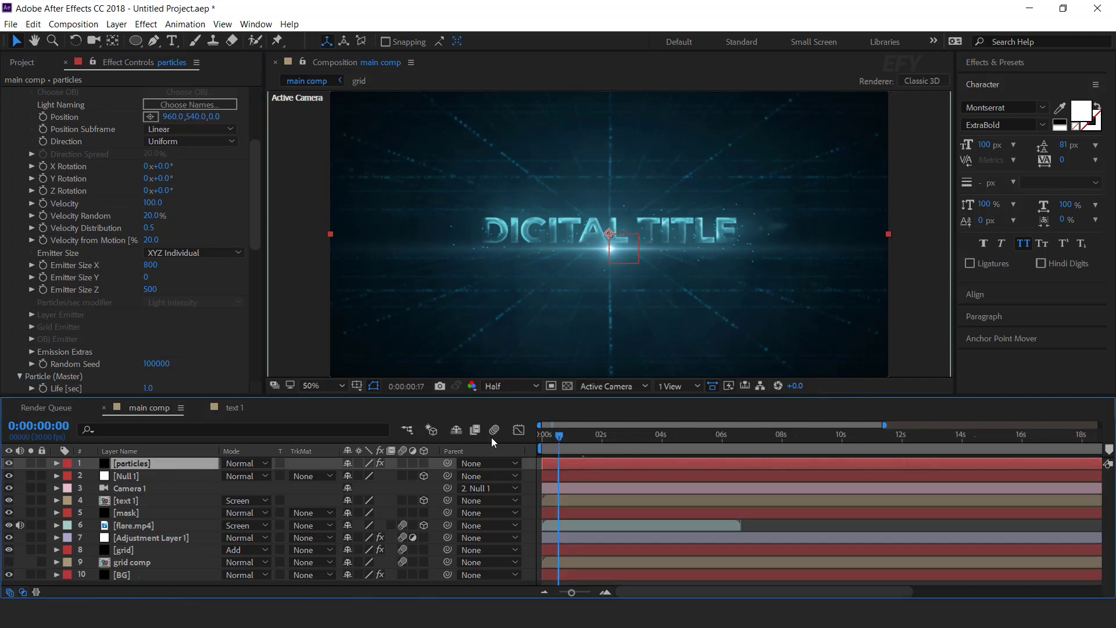
{"action": "scroll", "coordinate": [211, 289], "scroll_direction": "up", "scroll_amount": 5}
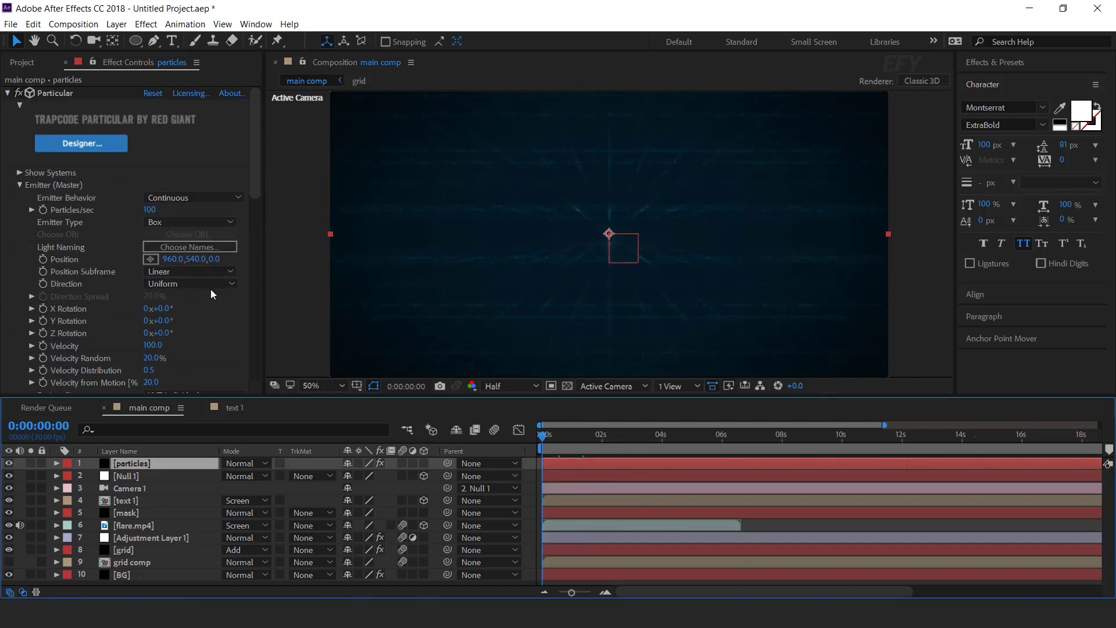
Step: Start animating Particular's Particles/sec with a keyframe of 0 at 0 seconds and show the layer's keyframes
{"action": "left_click", "coordinate": [43, 210]}
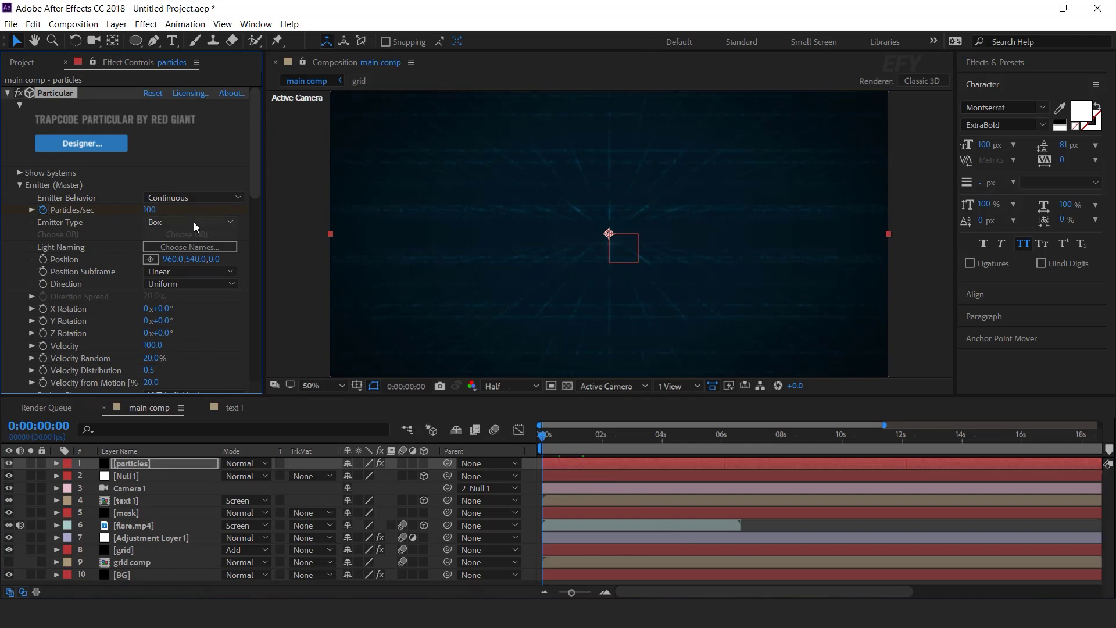
{"action": "left_click", "coordinate": [152, 210]}
{"action": "type", "text": "0"}
{"action": "key", "text": "Return"}
{"action": "key", "text": "u"}
Step: Set Particles/sec to 200 at frame 0:00:00:01
{"action": "left_click", "coordinate": [605, 592]}
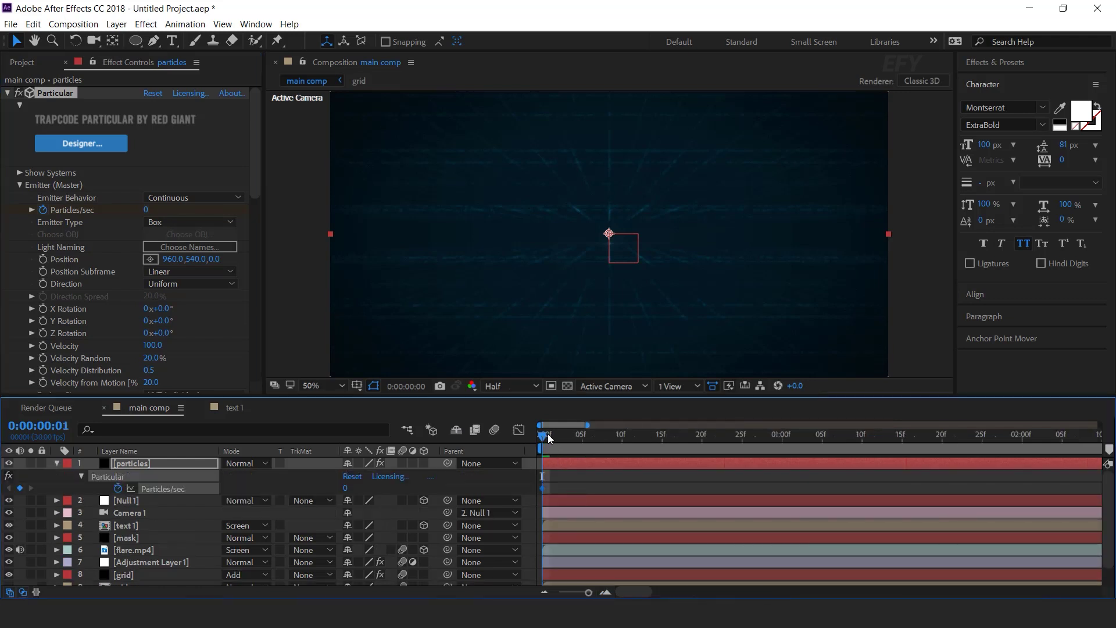
{"action": "left_click", "coordinate": [146, 210]}
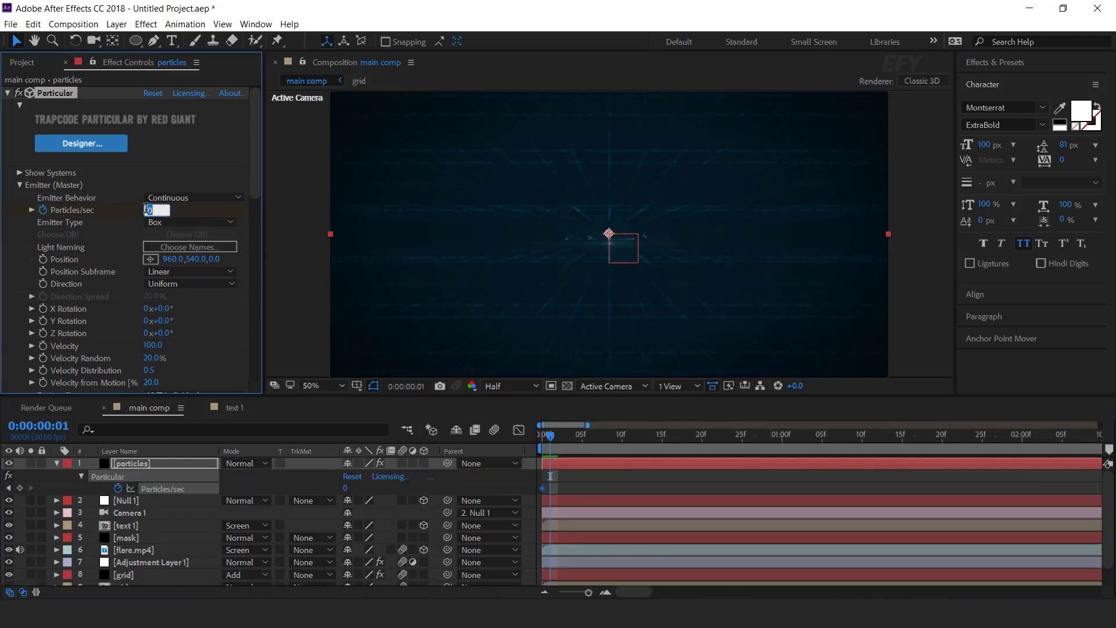
{"action": "key", "text": "Return"}
Step: Keyframe Particles/sec at 200 at 0:00:01:08 and set it to 0 one frame after that
{"action": "left_click_drag", "start_coordinate": [555, 437], "coordinate": [849, 441]}
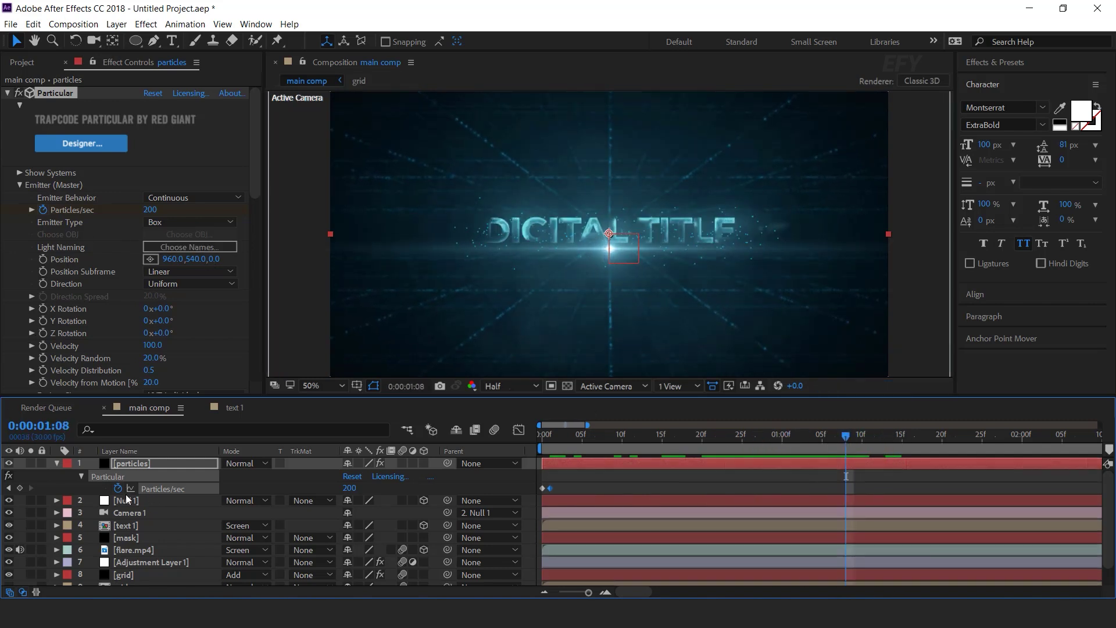
{"action": "key", "text": "Page_Down"}
{"action": "left_click", "coordinate": [146, 209]}
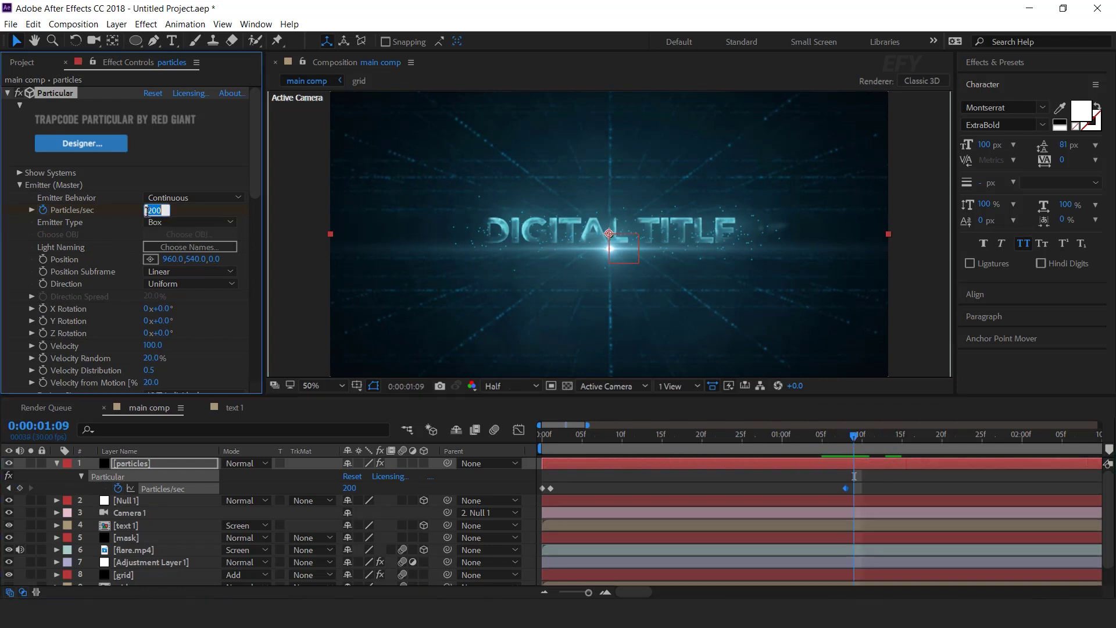
{"action": "type", "text": "0"}
{"action": "key", "text": "Return"}
{"action": "left_click_drag", "start_coordinate": [593, 594], "coordinate": [562, 594]}
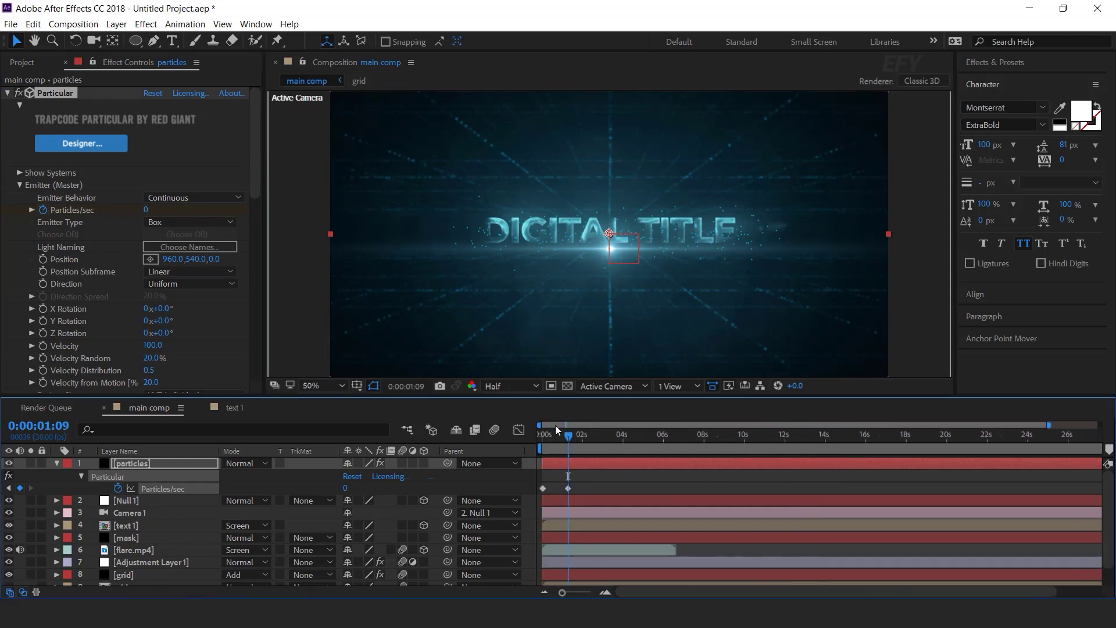
Step: Preview the particle burst from the start and place the particles layer beneath the mask layer
{"action": "key", "text": "Home"}
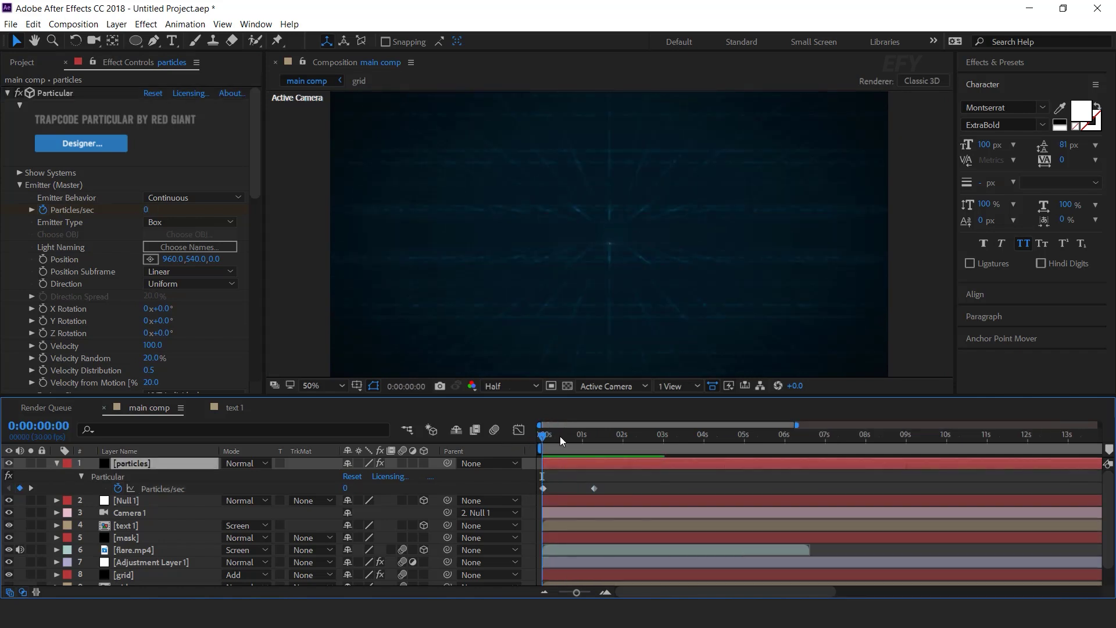
{"action": "key", "text": "equal"}
{"action": "key", "text": "space"}
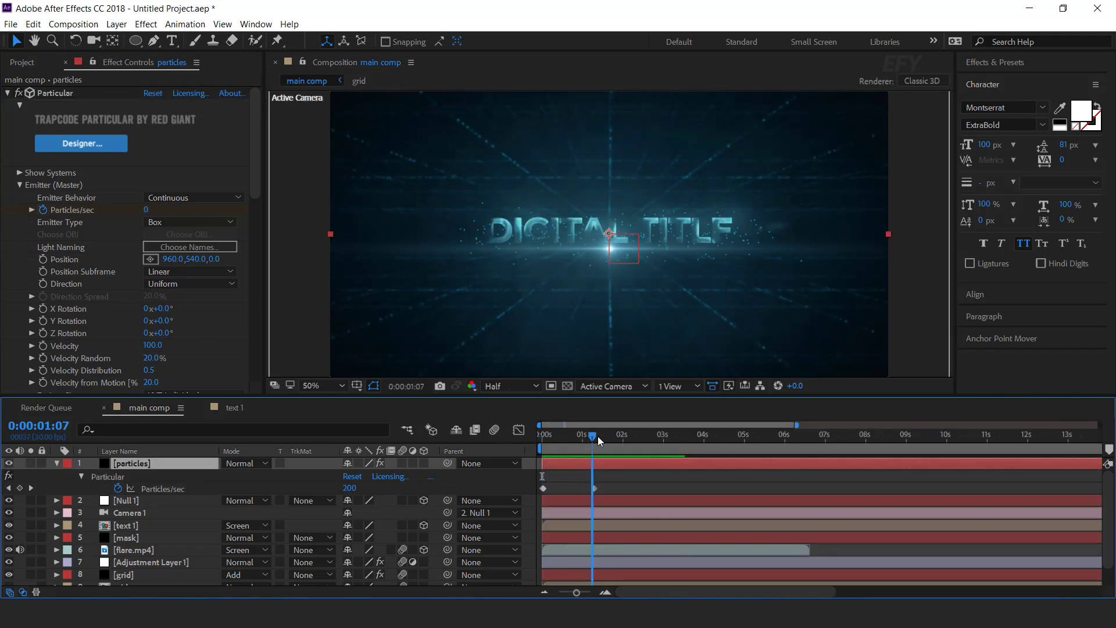
{"action": "left_click", "coordinate": [535, 470]}
{"action": "key", "text": "F2"}
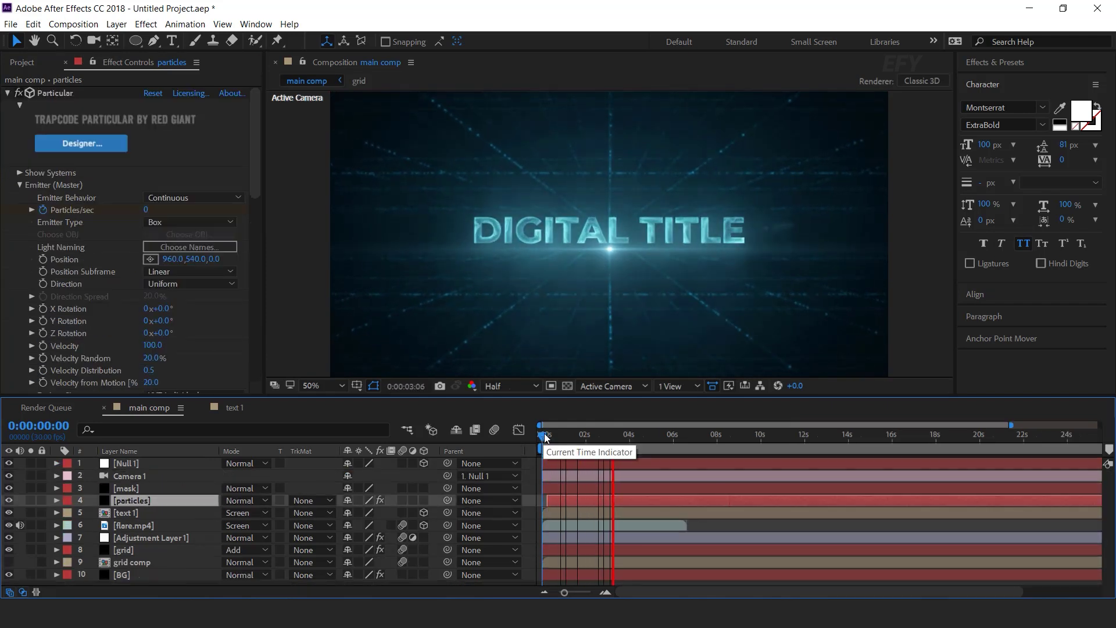
Step: Pre-compose all layers of the main comp into a new composition named "scene 1"
{"action": "left_click_drag", "start_coordinate": [545, 437], "coordinate": [654, 438]}
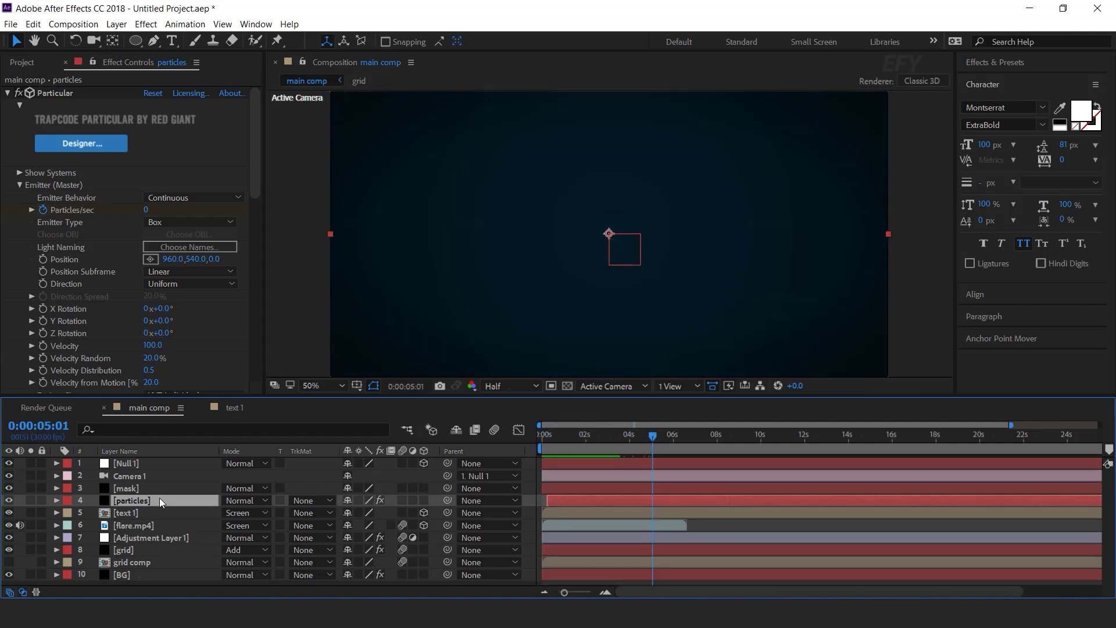
{"action": "key", "text": "ctrl+a"}
{"action": "right_click", "coordinate": [182, 482]}
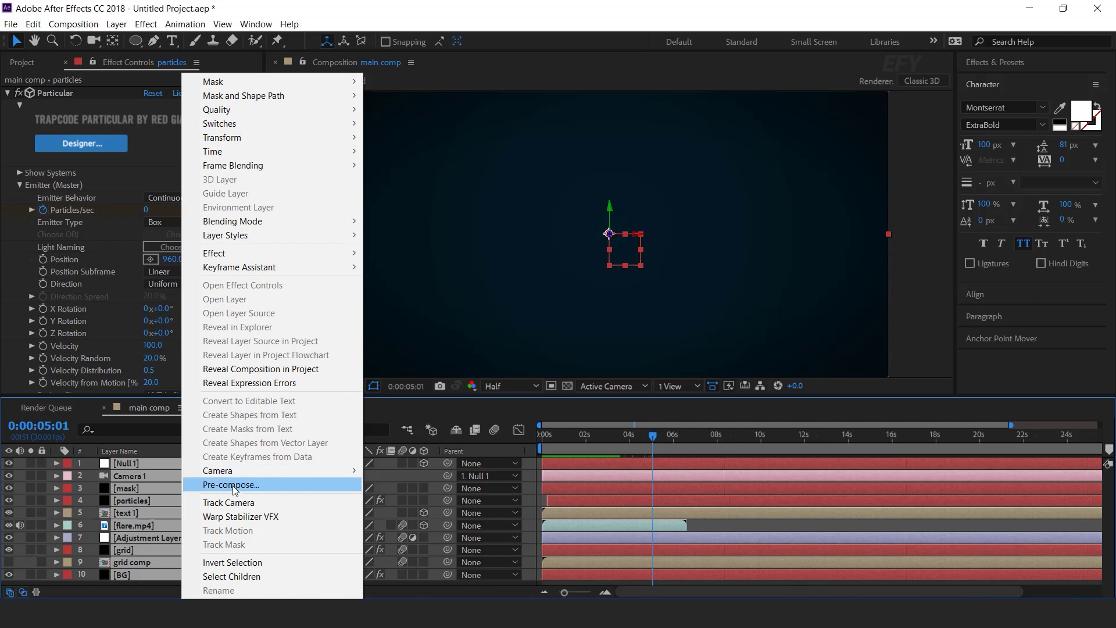
{"action": "left_click", "coordinate": [232, 485]}
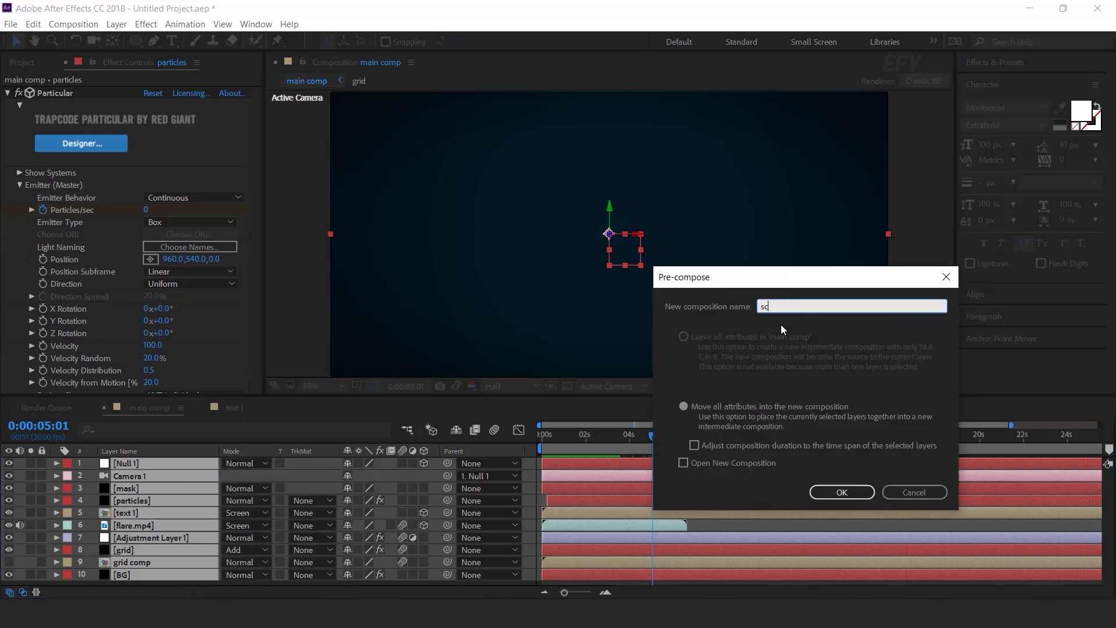
{"action": "type", "text": "scene 1"}
{"action": "key", "text": "Return"}
Step: Duplicate the scene 1 layer in the timeline and duplicate the scene 1 composition in the project
{"action": "left_click", "coordinate": [570, 472]}
{"action": "left_click", "coordinate": [638, 465]}
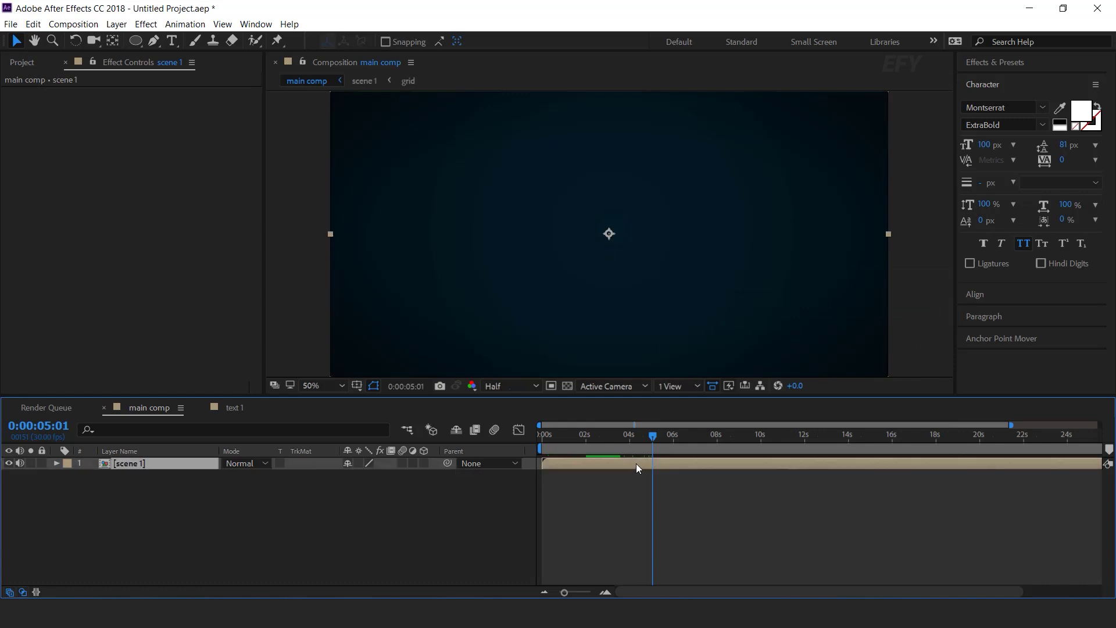
{"action": "key", "text": "ctrl+d"}
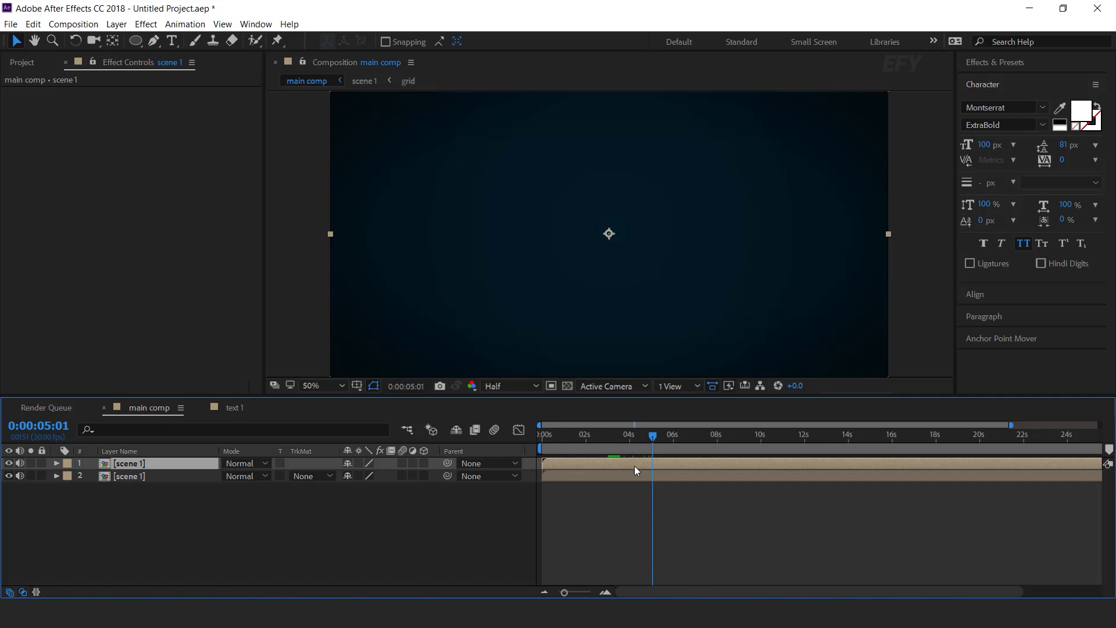
{"action": "left_click", "coordinate": [15, 62]}
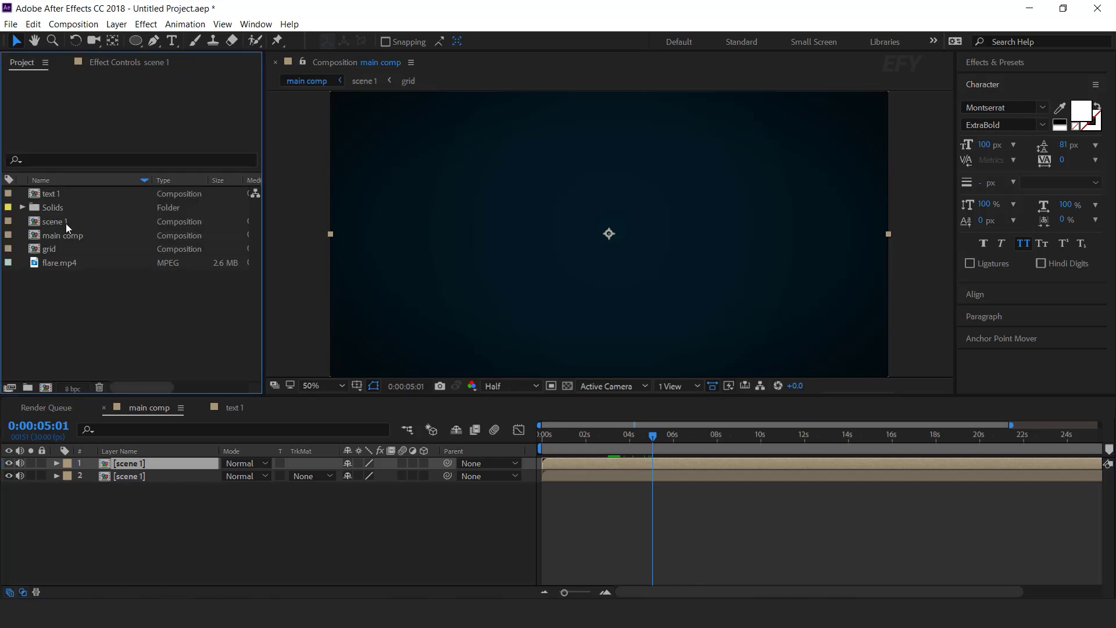
{"action": "left_click", "coordinate": [66, 222]}
{"action": "key", "text": "ctrl+d"}
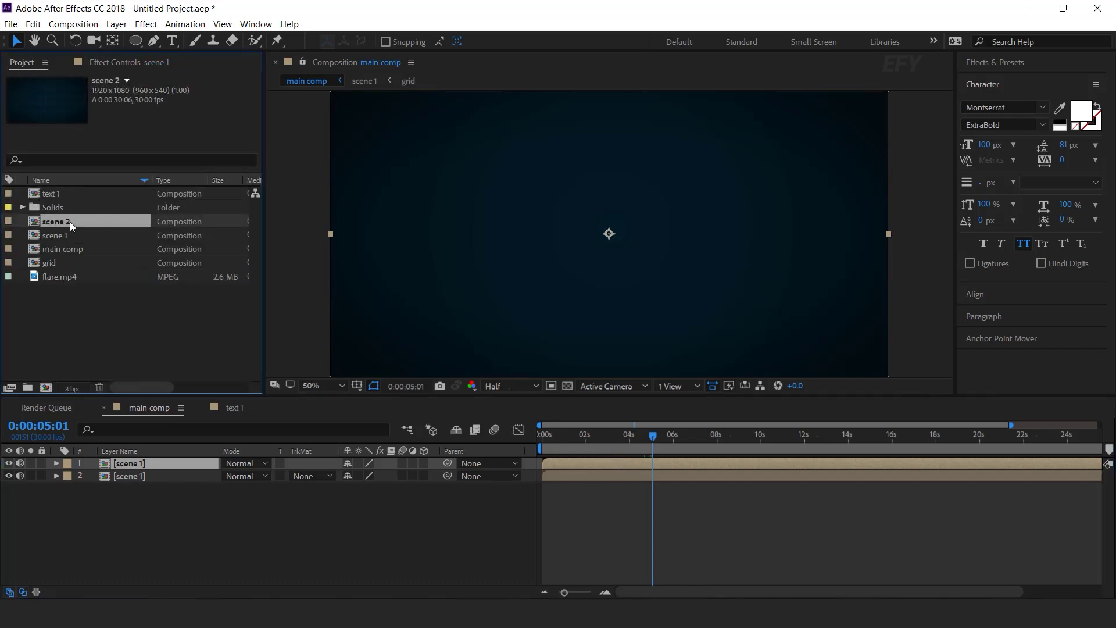
Step: Replace the upper scene 1 layer with scene 2 and shift it to start shortly after 4 seconds
{"action": "left_click_drag", "start_coordinate": [57, 225], "coordinate": [145, 466]}
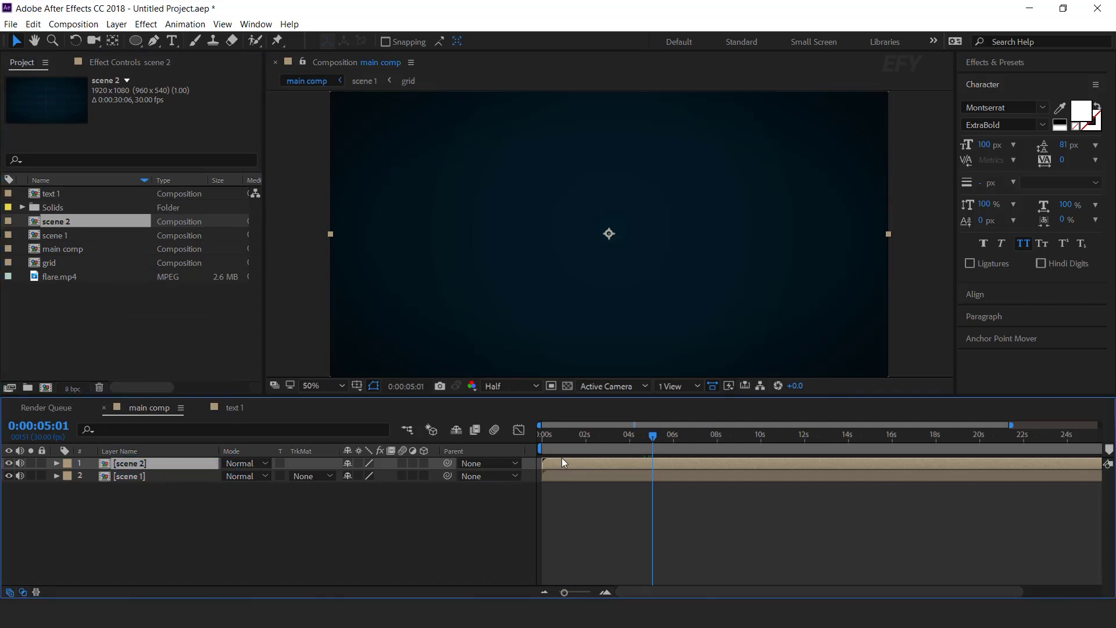
{"action": "left_click_drag", "start_coordinate": [550, 463], "coordinate": [655, 461]}
{"action": "scroll", "coordinate": [666, 466], "scroll_direction": "up", "scroll_amount": 3}
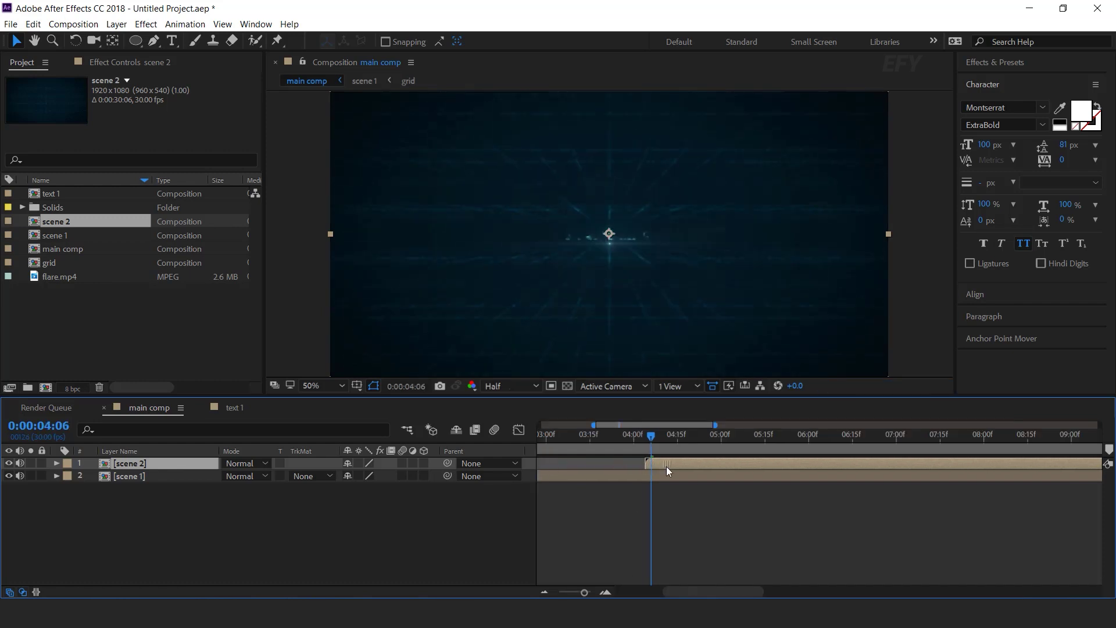
Step: Keyframe the scene 1 layer's opacity at 100% at 0:00:03:29 and at 55% at 0:00:04:03
{"action": "key", "text": "Page_Up"}
{"action": "key", "text": "Page_Up"}
{"action": "key", "text": "Page_Up"}
{"action": "key", "text": "Page_Up"}
{"action": "key", "text": "Page_Up"}
{"action": "key", "text": "Page_Up"}
{"action": "key", "text": "Page_Up"}
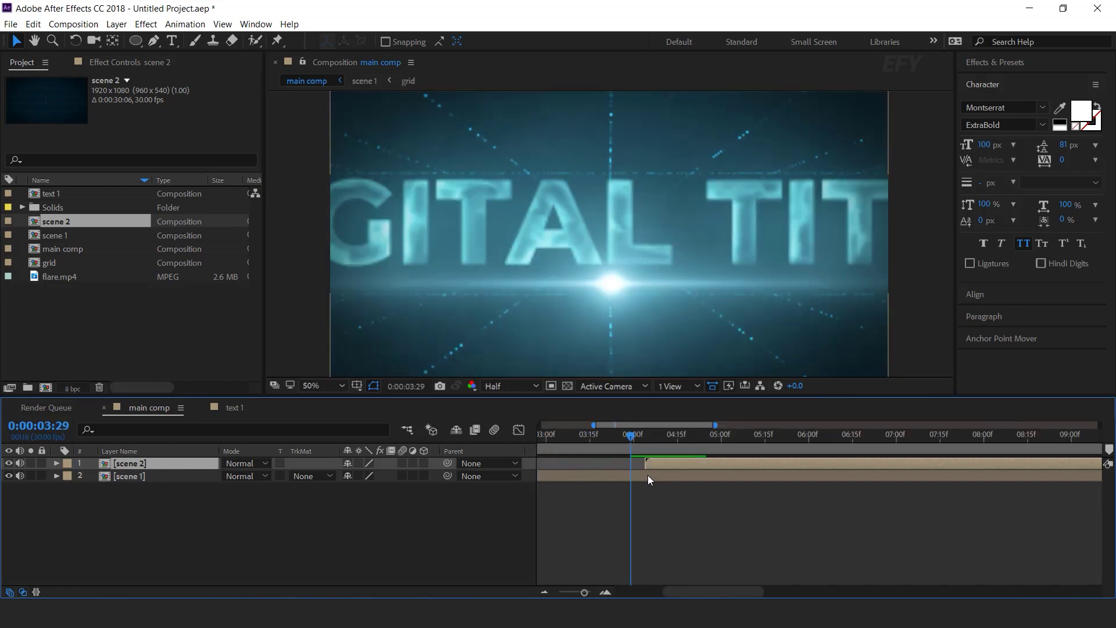
{"action": "left_click", "coordinate": [648, 475]}
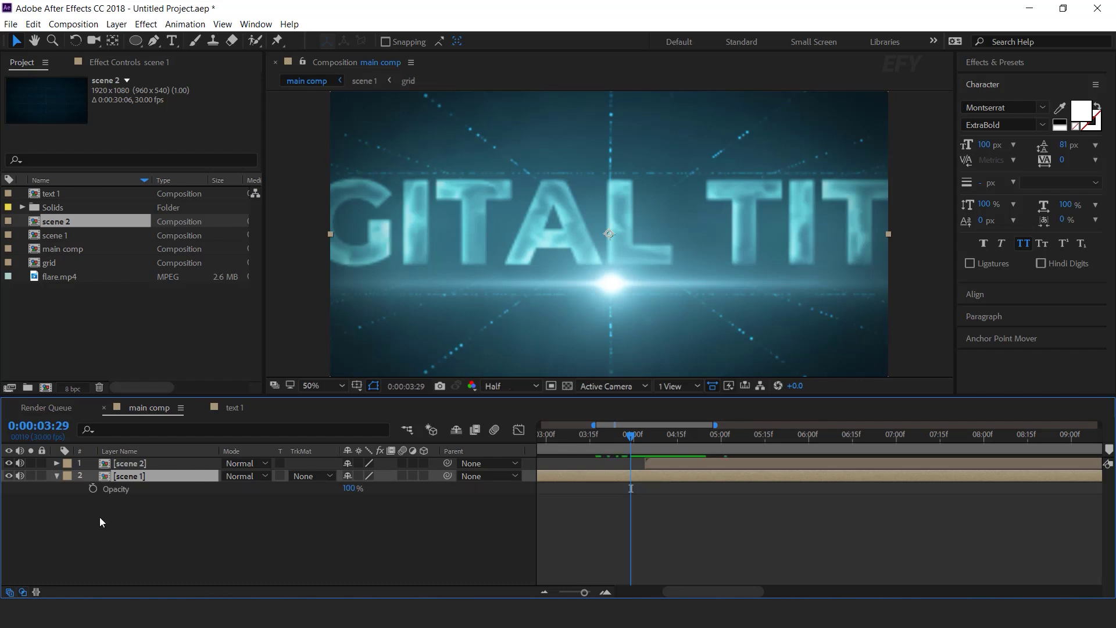
{"action": "left_click", "coordinate": [93, 488]}
{"action": "left_click_drag", "start_coordinate": [637, 443], "coordinate": [642, 443]}
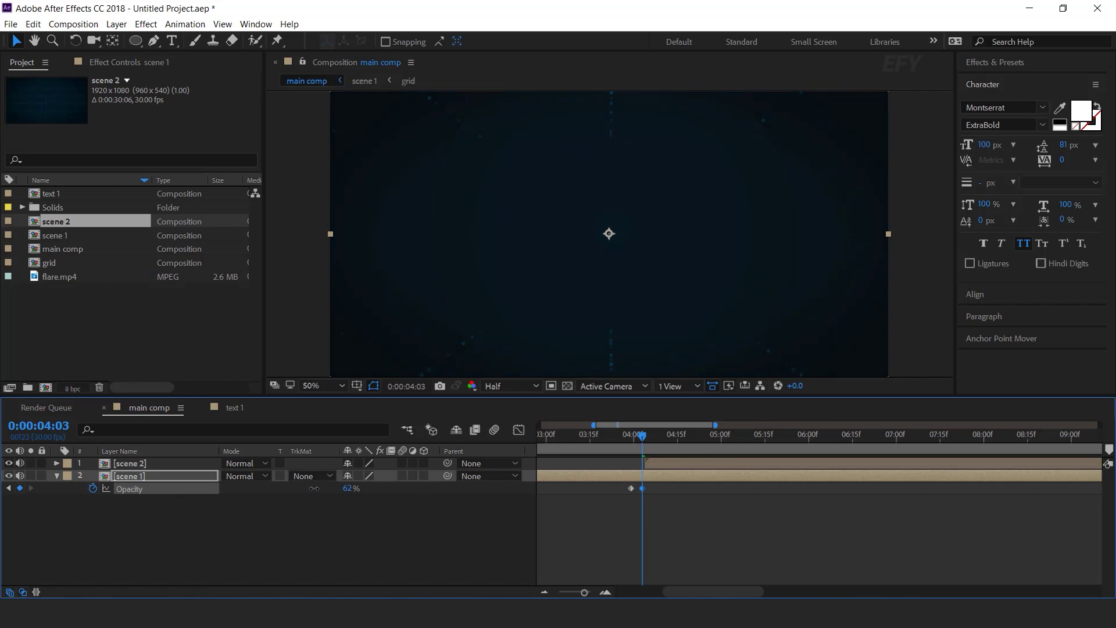
Step: Move scene 2 slightly earlier and fade it in with opacity keyframes from 0% at its start to 100% at 0:00:04:03
{"action": "left_click_drag", "start_coordinate": [666, 467], "coordinate": [658, 467]}
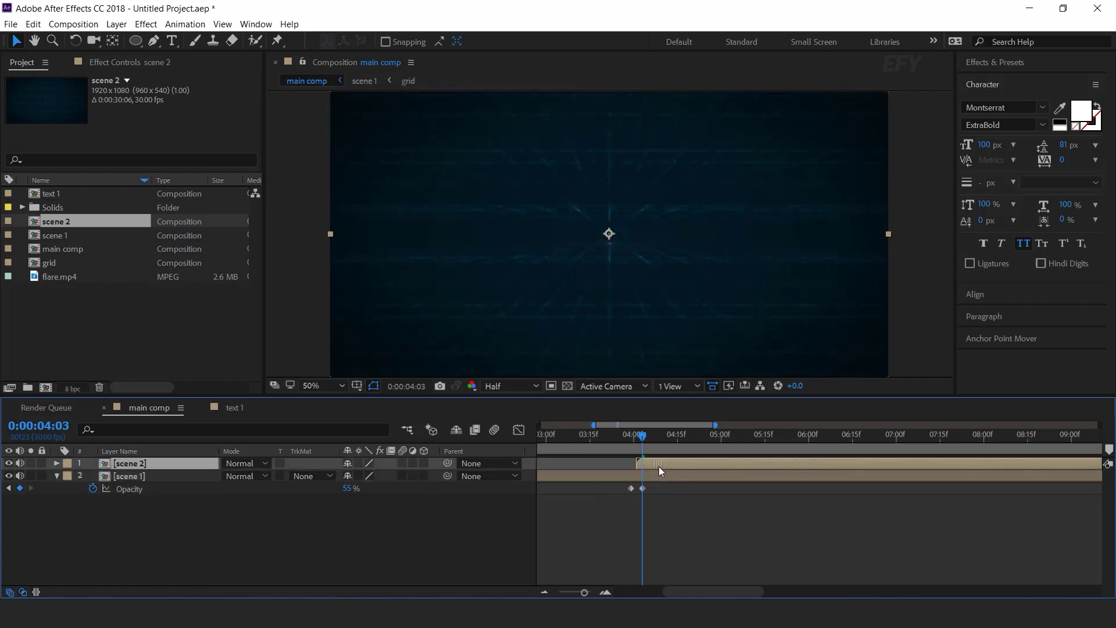
{"action": "key", "text": "t"}
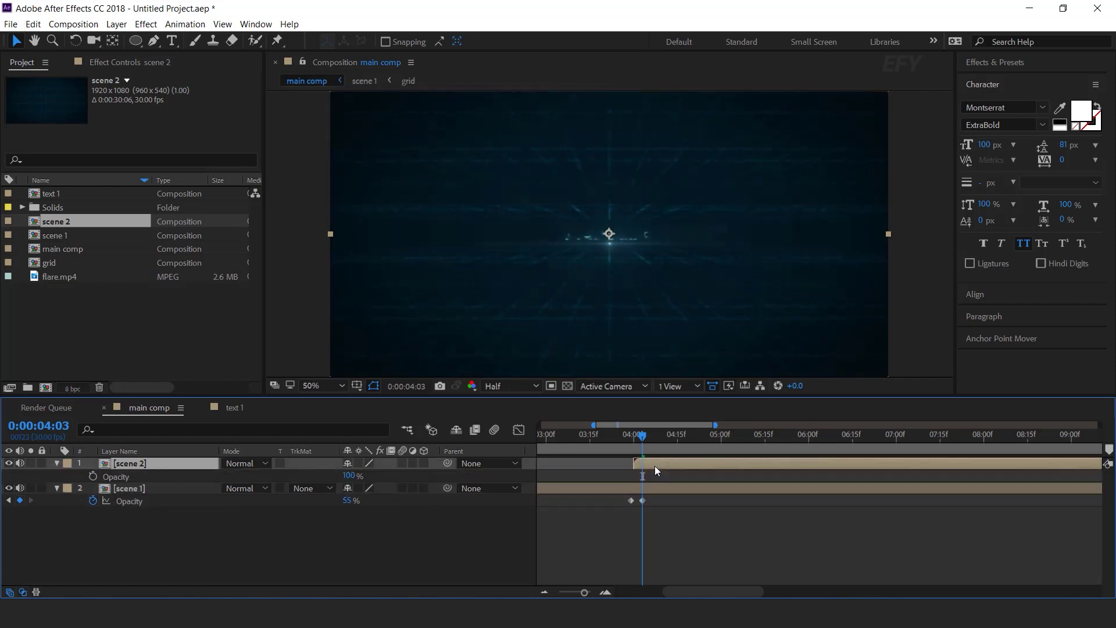
{"action": "left_click", "coordinate": [93, 476]}
{"action": "left_click_drag", "start_coordinate": [349, 476], "coordinate": [125, 484]}
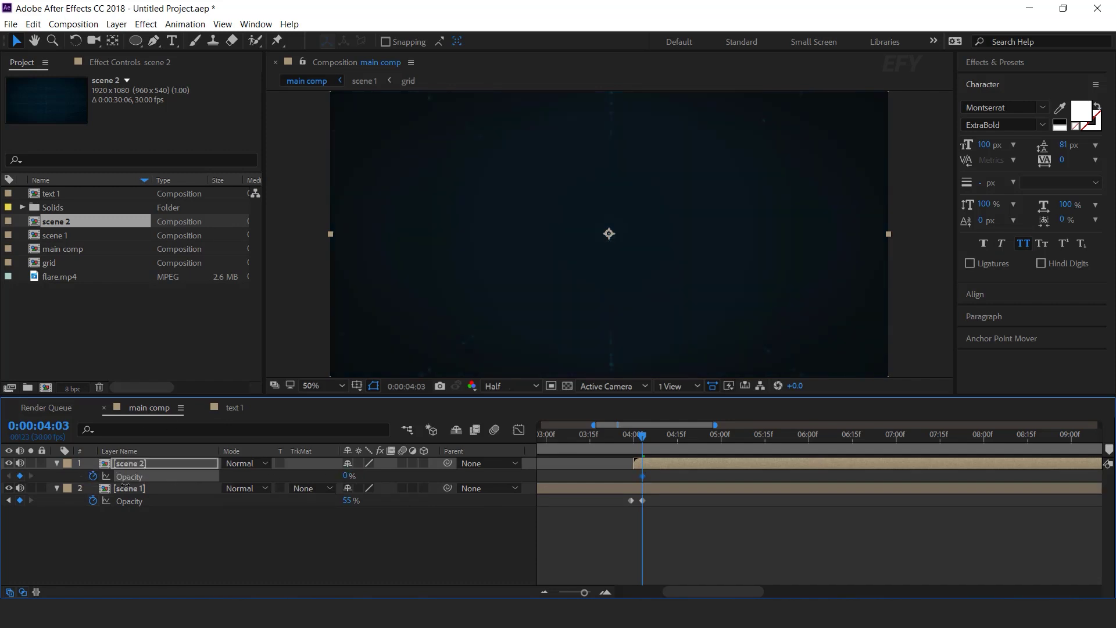
{"action": "left_click_drag", "start_coordinate": [643, 477], "coordinate": [634, 480]}
{"action": "left_click_drag", "start_coordinate": [349, 477], "coordinate": [403, 474]}
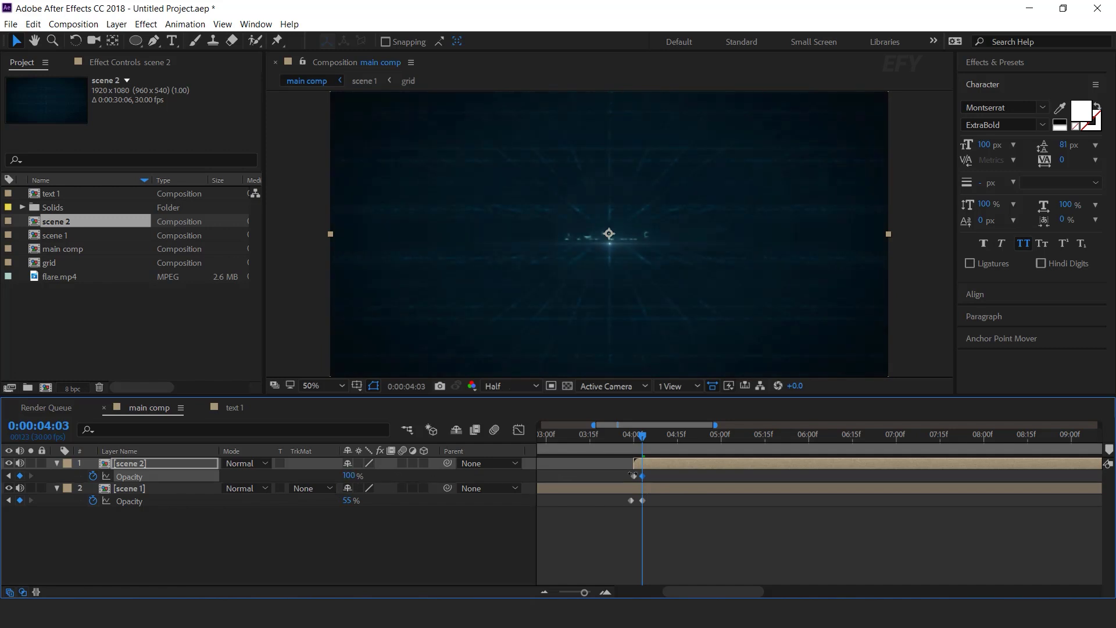
Step: Preview the transition from scene 1 to scene 2, both around 4 seconds and from the start of the main comp
{"action": "left_click", "coordinate": [620, 435]}
{"action": "key", "text": "space"}
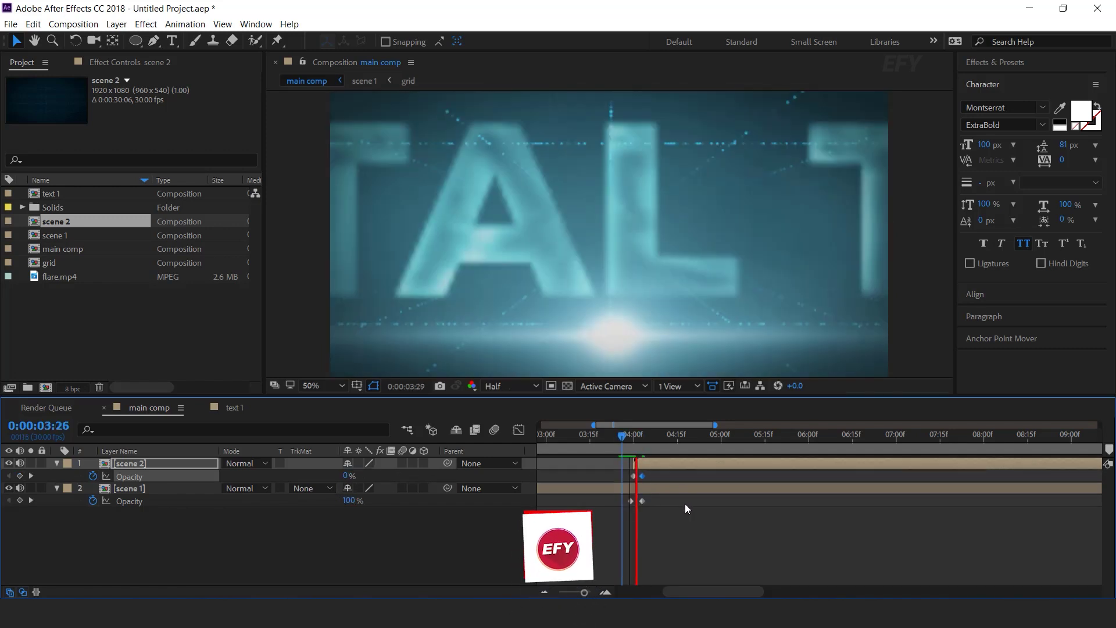
{"action": "key", "text": "equal"}
{"action": "left_click", "coordinate": [658, 440]}
{"action": "left_click_drag", "start_coordinate": [677, 465], "coordinate": [701, 478]}
{"action": "left_click_drag", "start_coordinate": [661, 437], "coordinate": [515, 441]}
{"action": "scroll", "coordinate": [699, 547], "scroll_direction": "down", "scroll_amount": 5}
{"action": "key", "text": "space"}
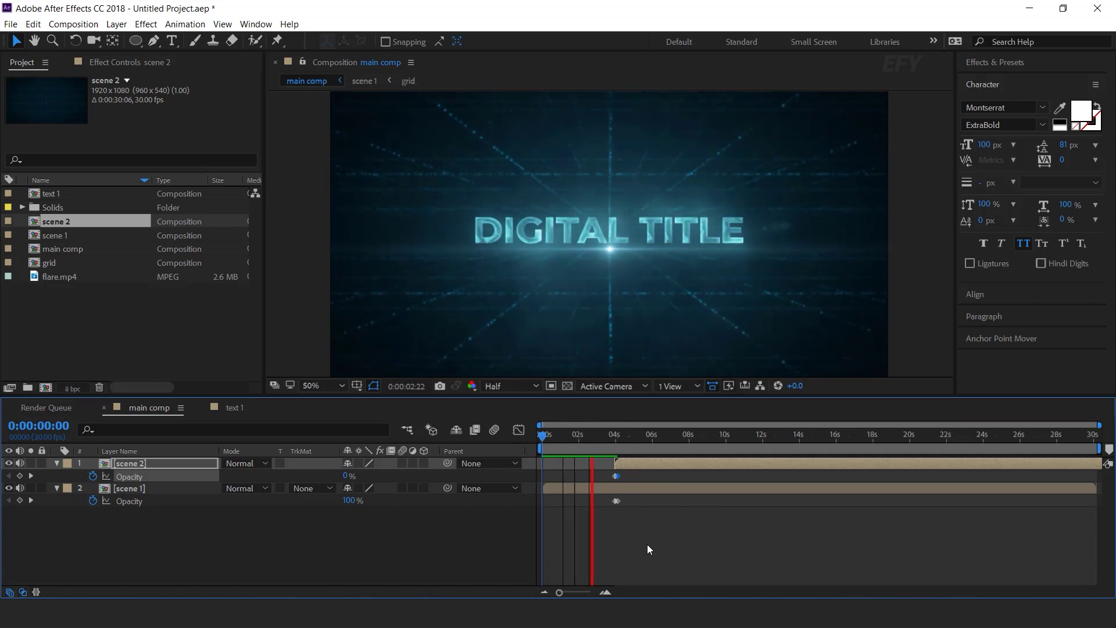
{"action": "key", "text": "space"}
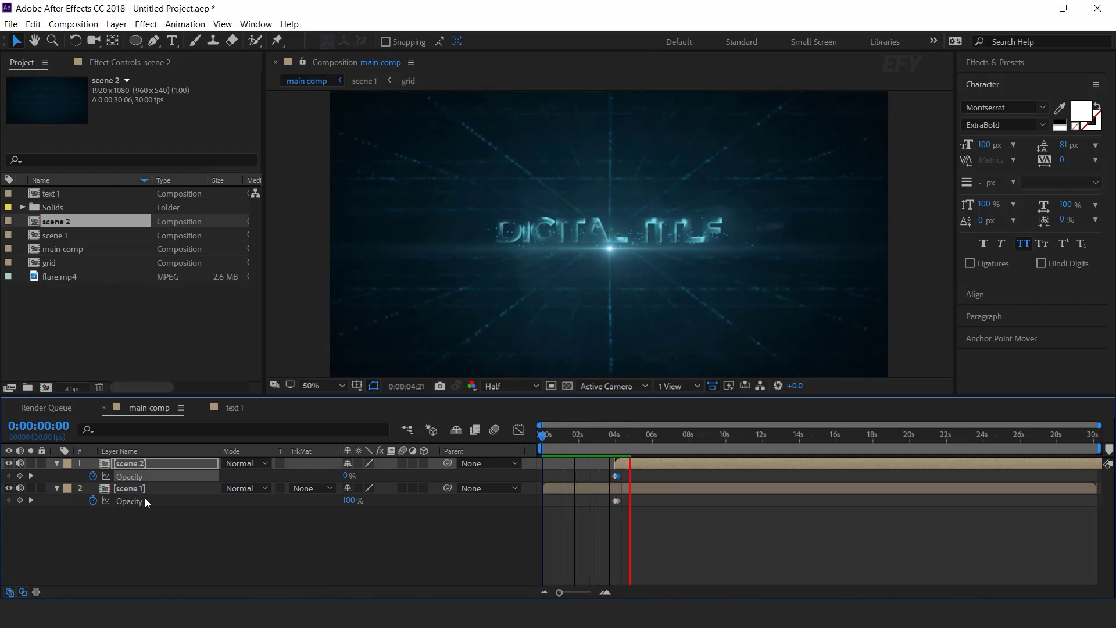
Step: Collapse the properties of both scene layers and open the scene 2 composition
{"action": "left_click", "coordinate": [56, 488]}
{"action": "left_click", "coordinate": [57, 463]}
{"action": "left_click", "coordinate": [130, 522]}
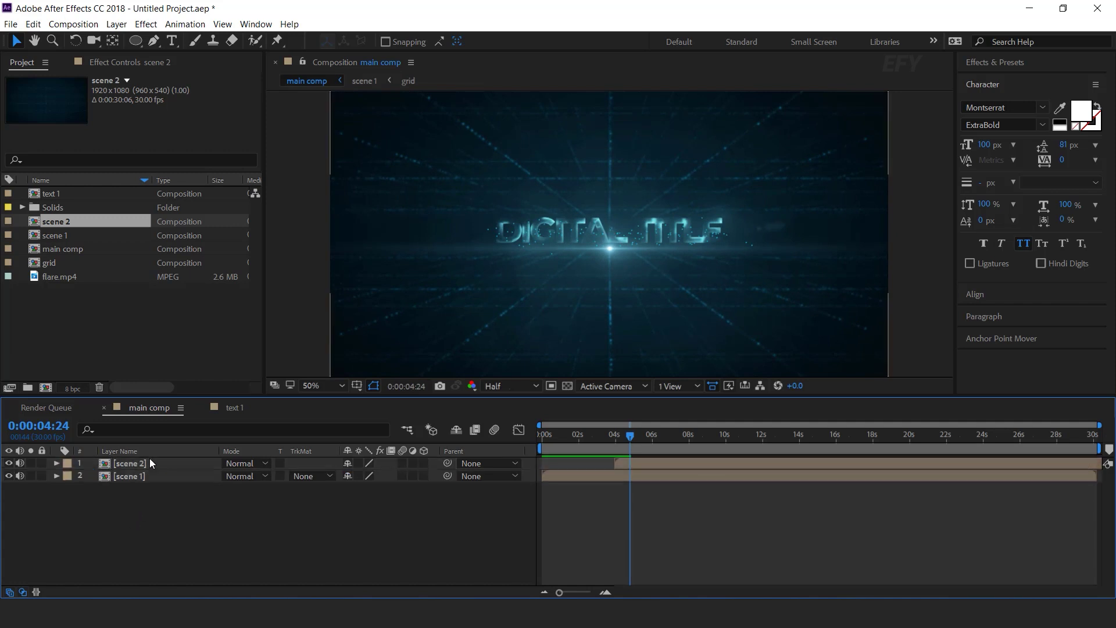
{"action": "double_click", "coordinate": [126, 462]}
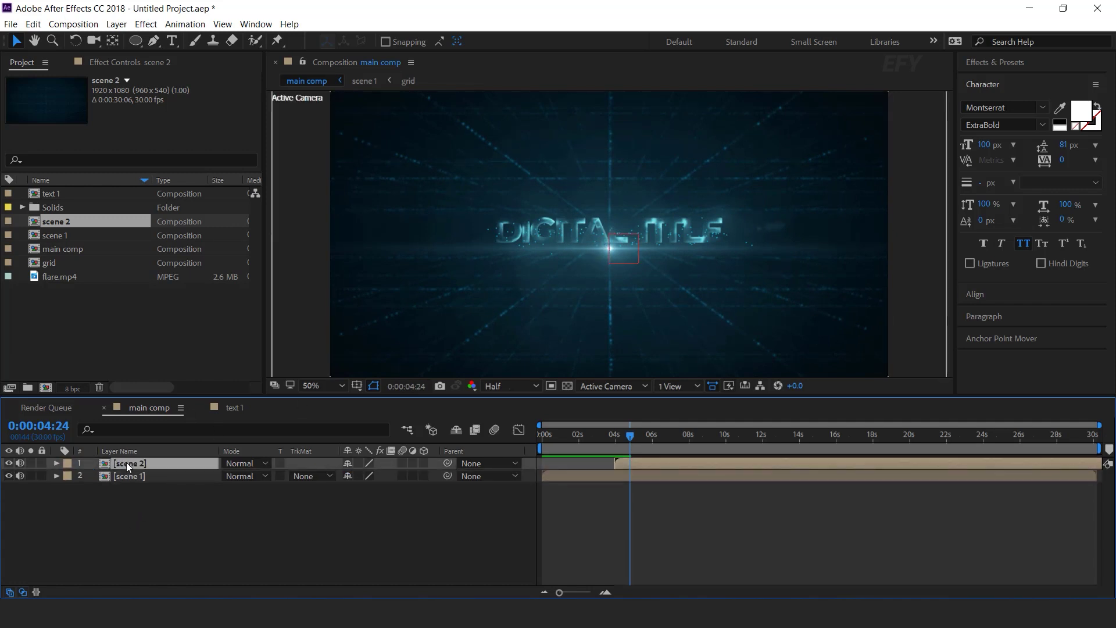
Step: Duplicate the text 1 composition as text 2 and swap it in for the text 1 layer of scene 2
{"action": "left_click", "coordinate": [122, 514]}
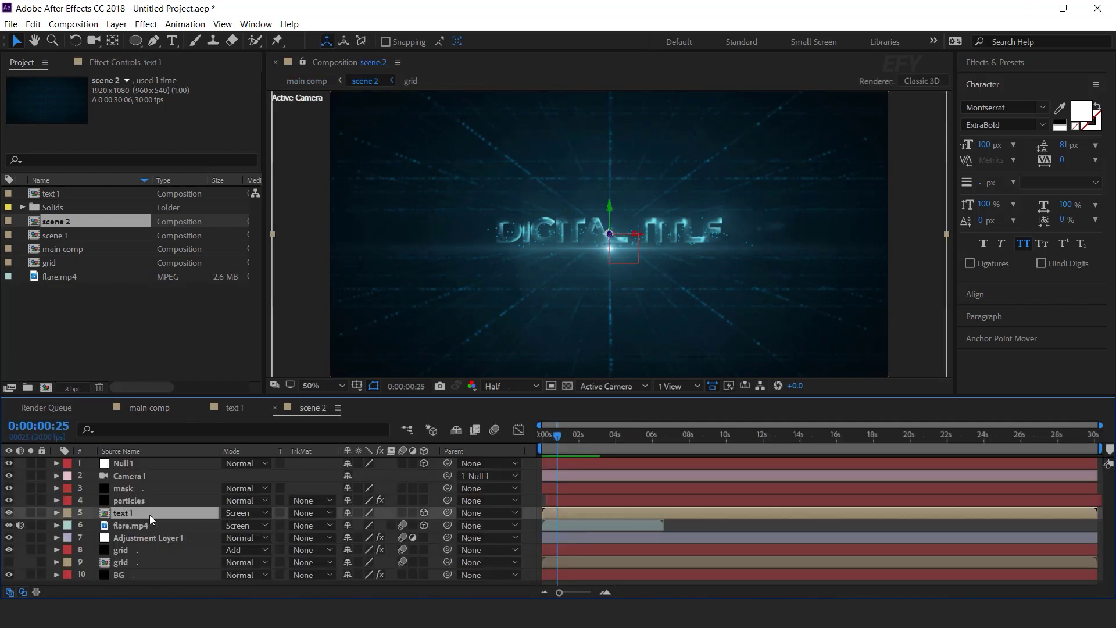
{"action": "double_click", "coordinate": [59, 194]}
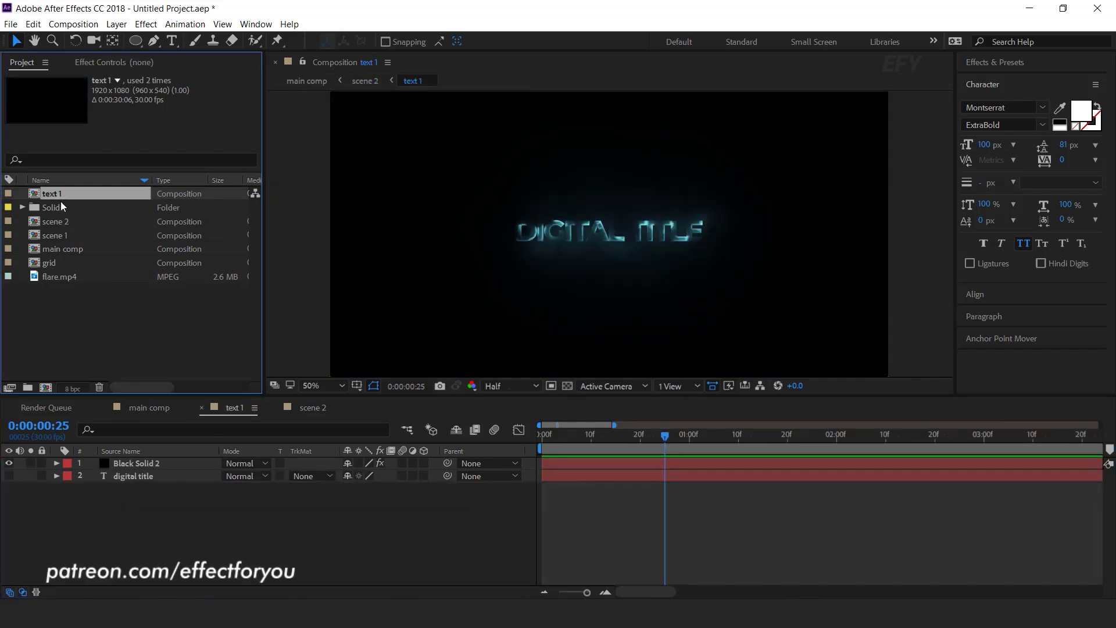
{"action": "key", "text": "ctrl+d"}
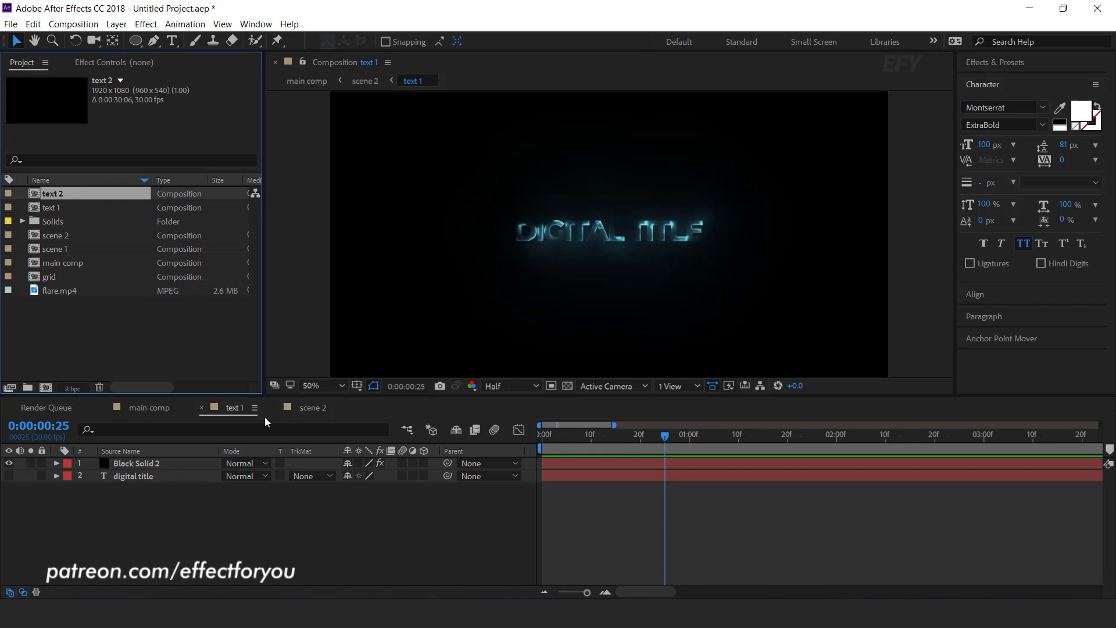
{"action": "left_click", "coordinate": [201, 407]}
{"action": "mouse_move", "coordinate": [54, 196]}
{"action": "left_mouse_down"}
{"action": "mouse_move", "coordinate": [88, 224]}
{"action": "mouse_move", "coordinate": [157, 506]}
{"action": "mouse_move", "coordinate": [128, 514]}
{"action": "left_mouse_up"}
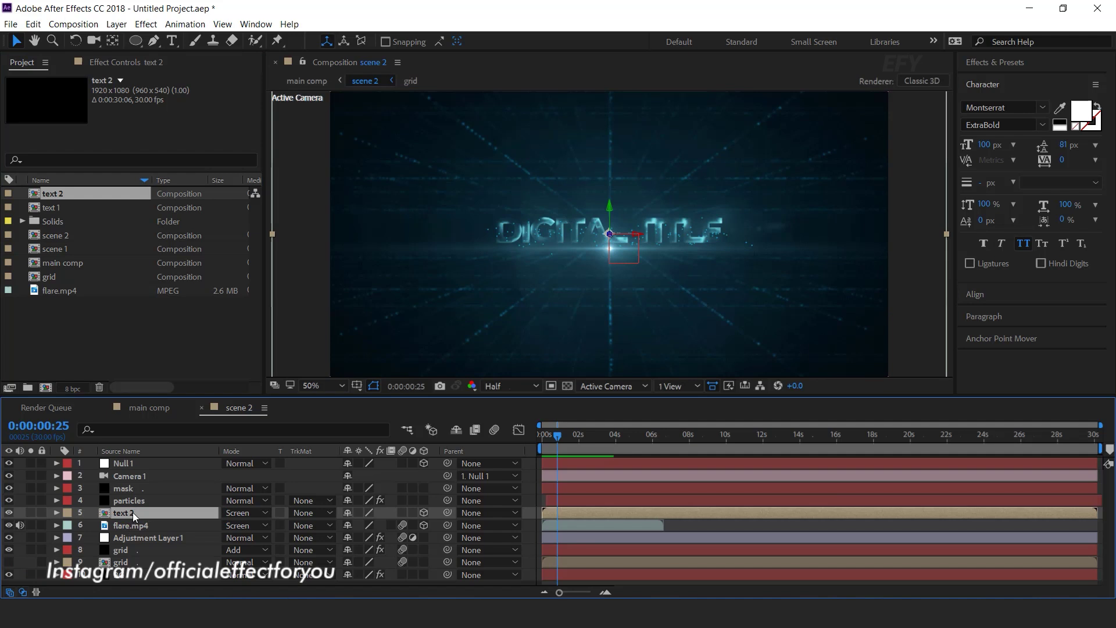
Step: Change the title in the text 2 composition to "effect for you" and return to the main comp through scene 2
{"action": "double_click", "coordinate": [133, 511]}
{"action": "left_click", "coordinate": [137, 476]}
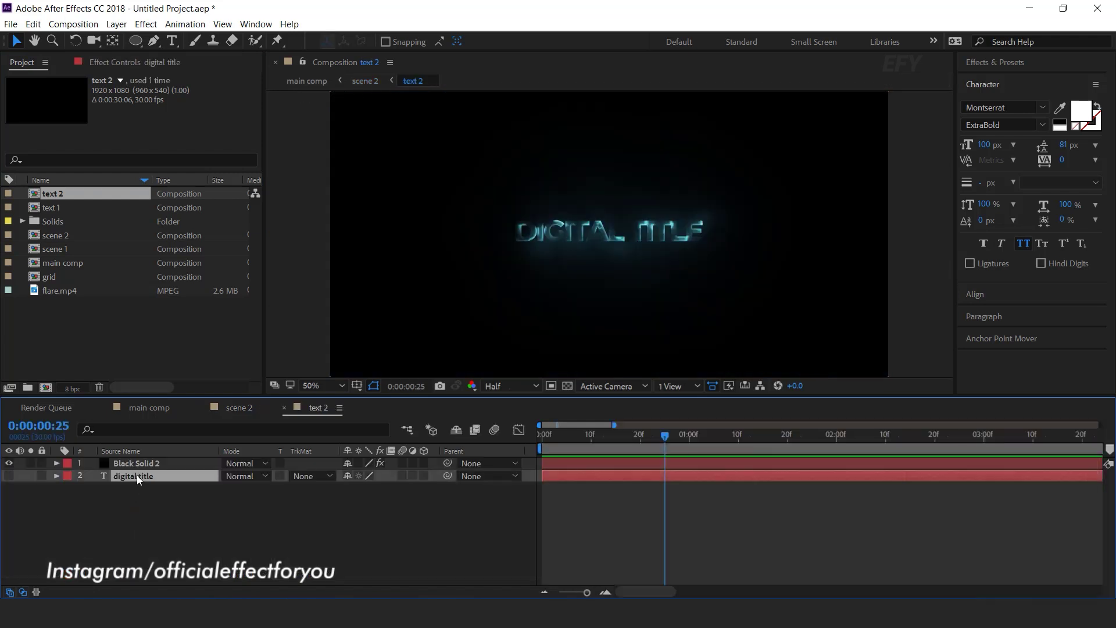
{"action": "left_click", "coordinate": [798, 436]}
{"action": "double_click", "coordinate": [158, 476]}
{"action": "type", "text": "effect for you"}
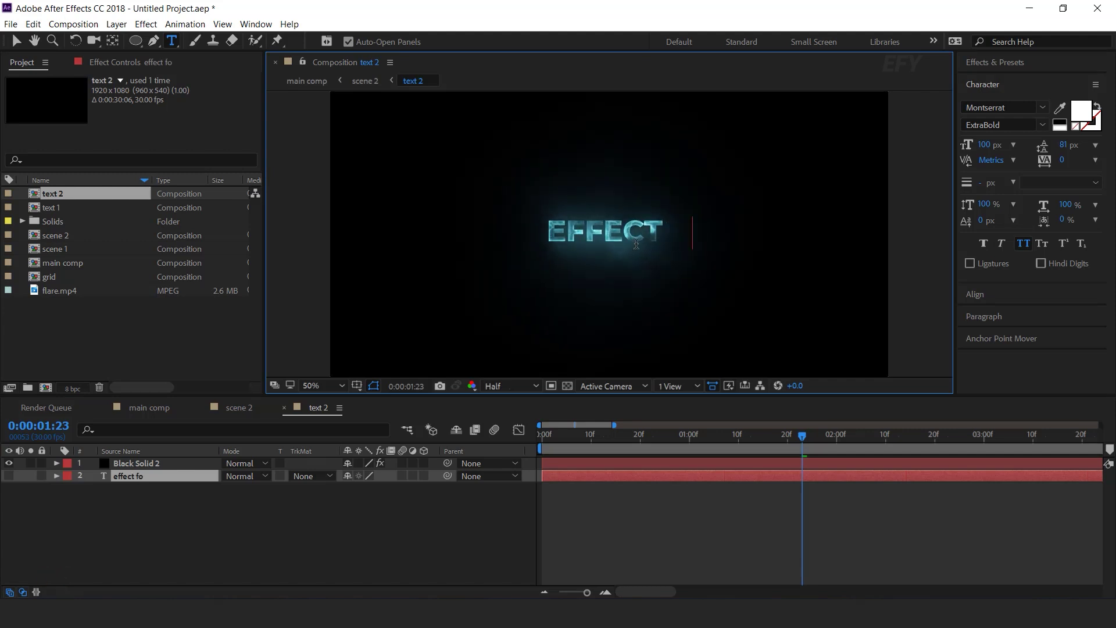
{"action": "left_click", "coordinate": [236, 515]}
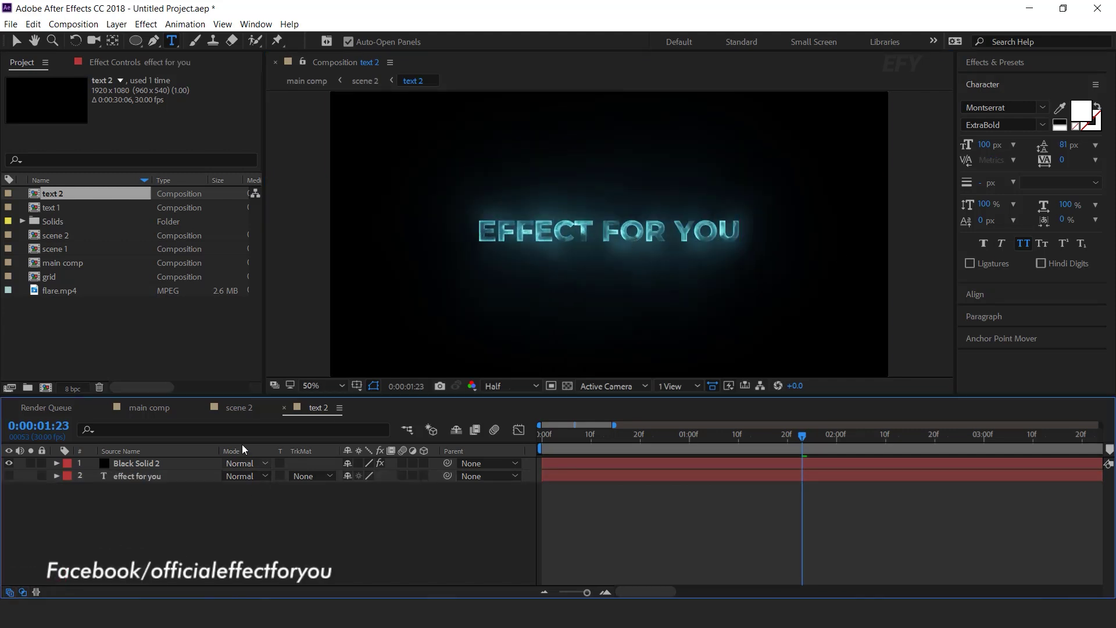
{"action": "left_click", "coordinate": [237, 407]}
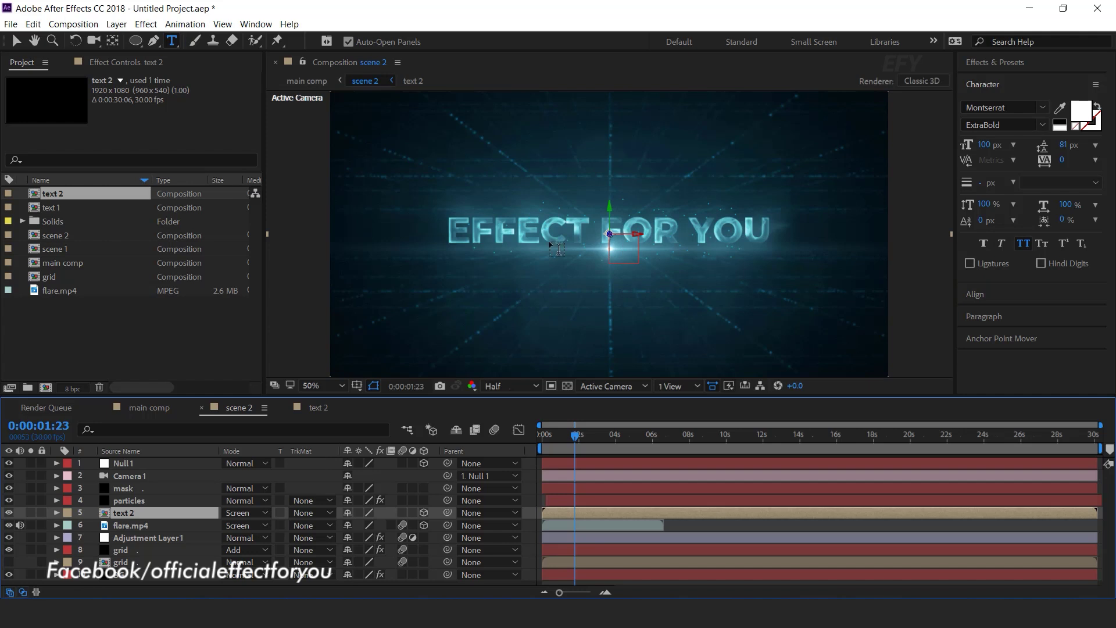
{"action": "left_click", "coordinate": [153, 408]}
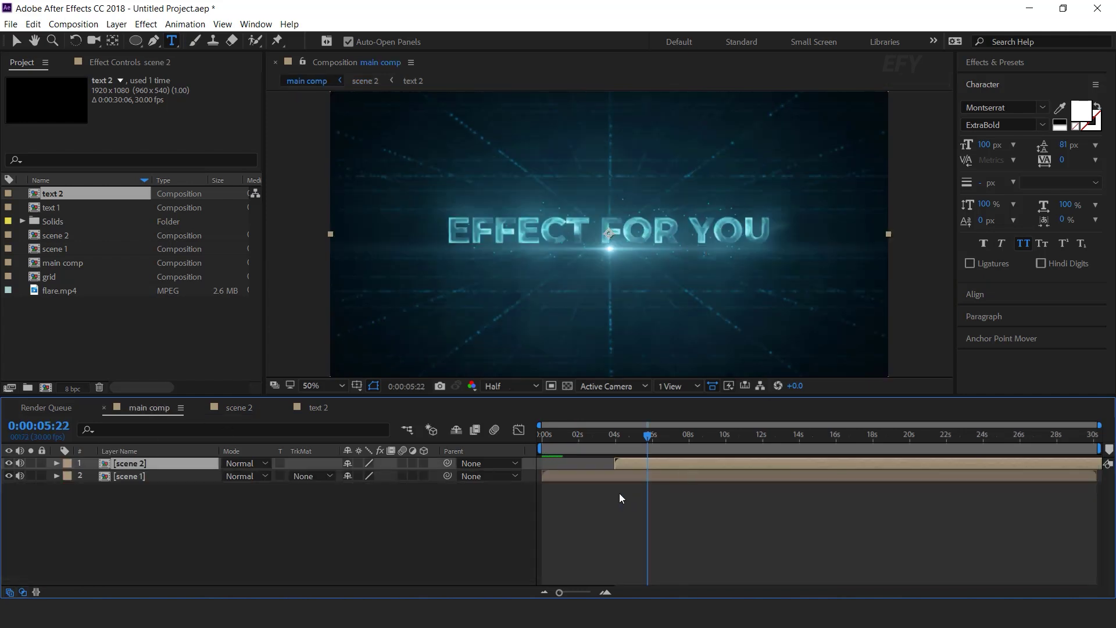